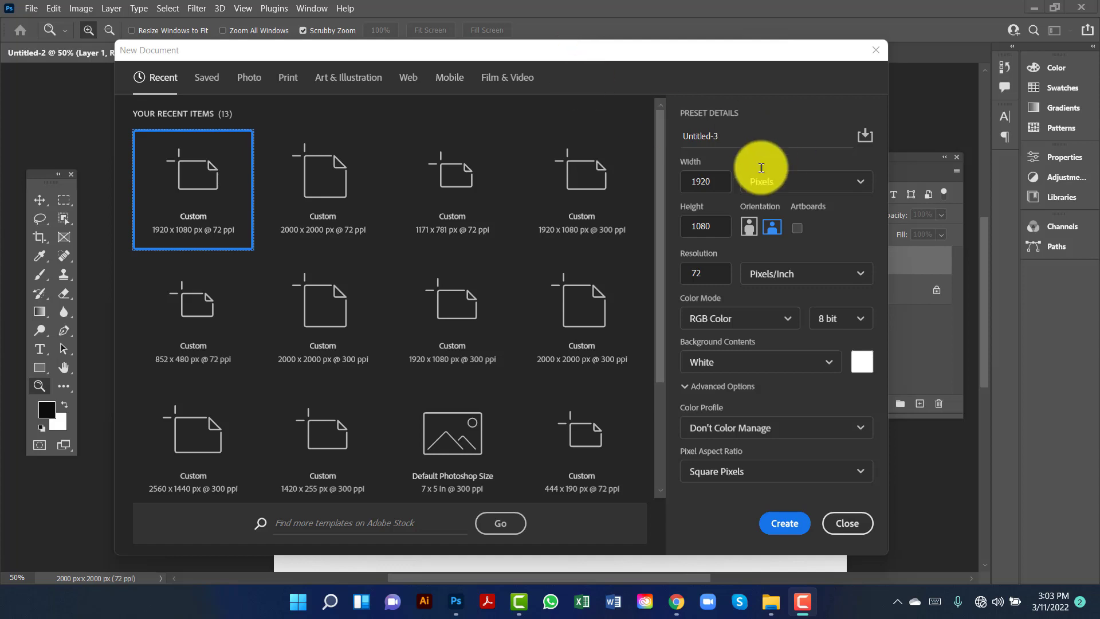
- Create a white 2000 × 2000 px document at 300 Pixels/Inch
left_click(667, 182)
left_click_drag(722, 174, 675, 185)
type("2000")
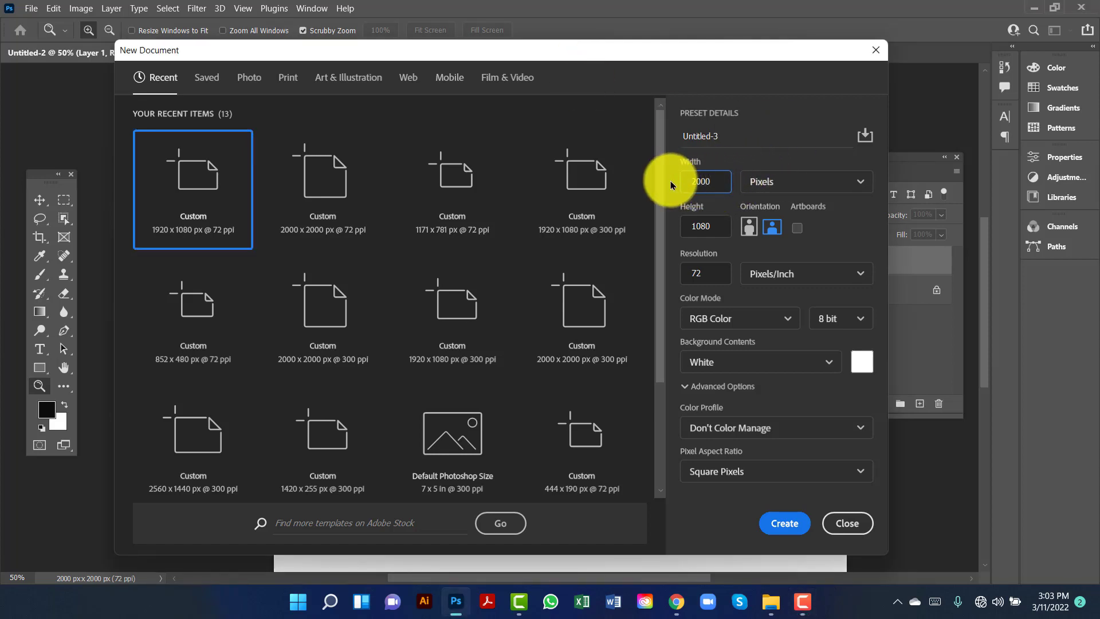
left_click_drag(708, 227, 669, 229)
type("2000")
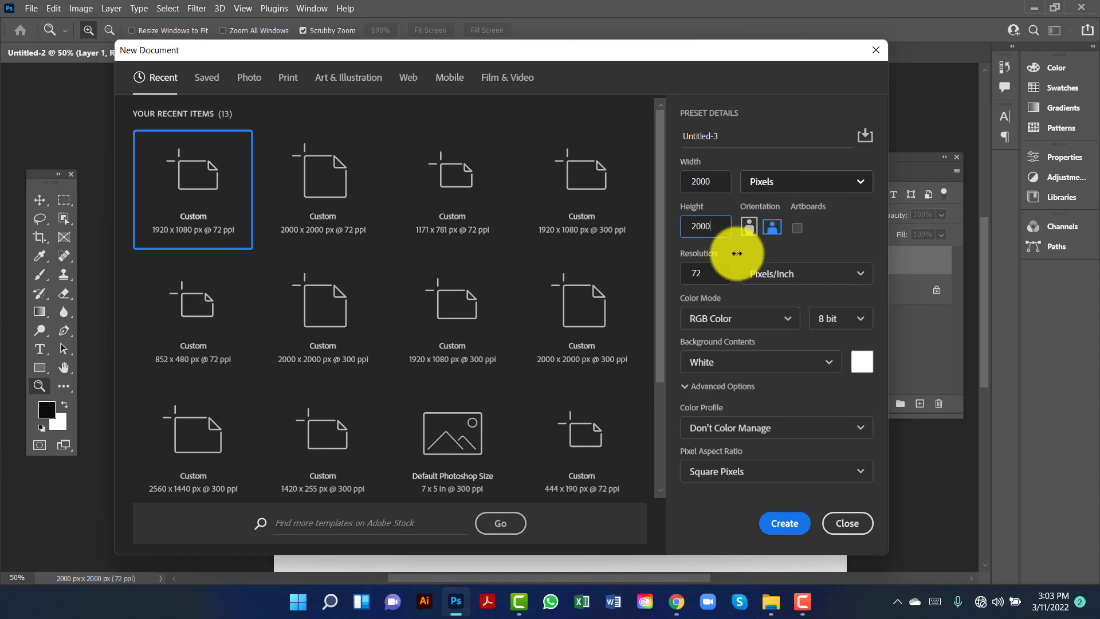
left_click_drag(710, 274, 661, 279)
type("300")
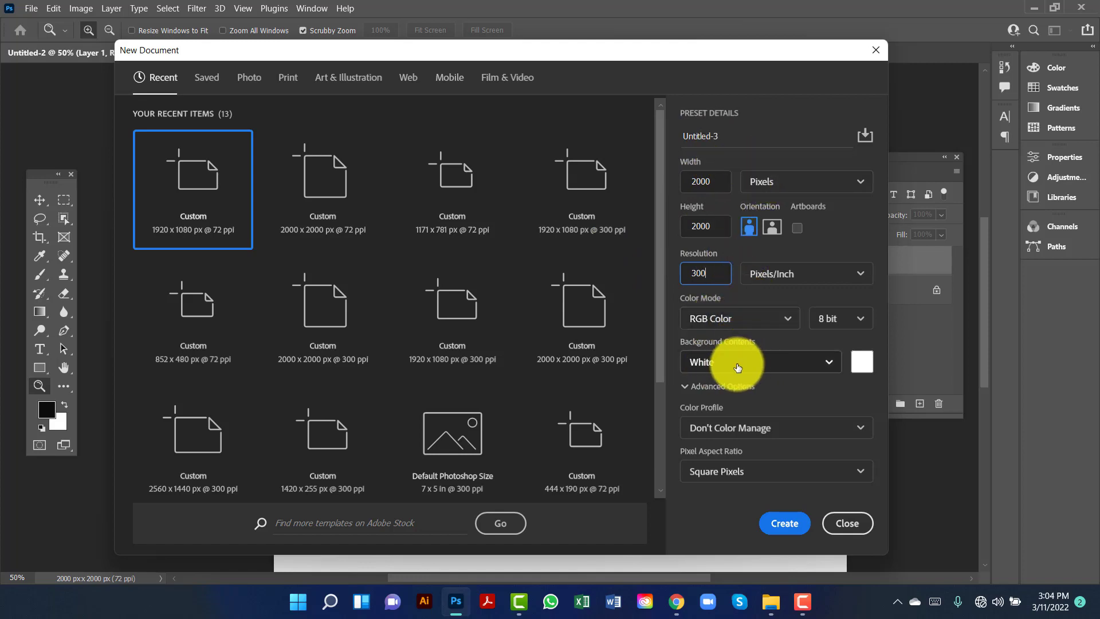
left_click(786, 524)
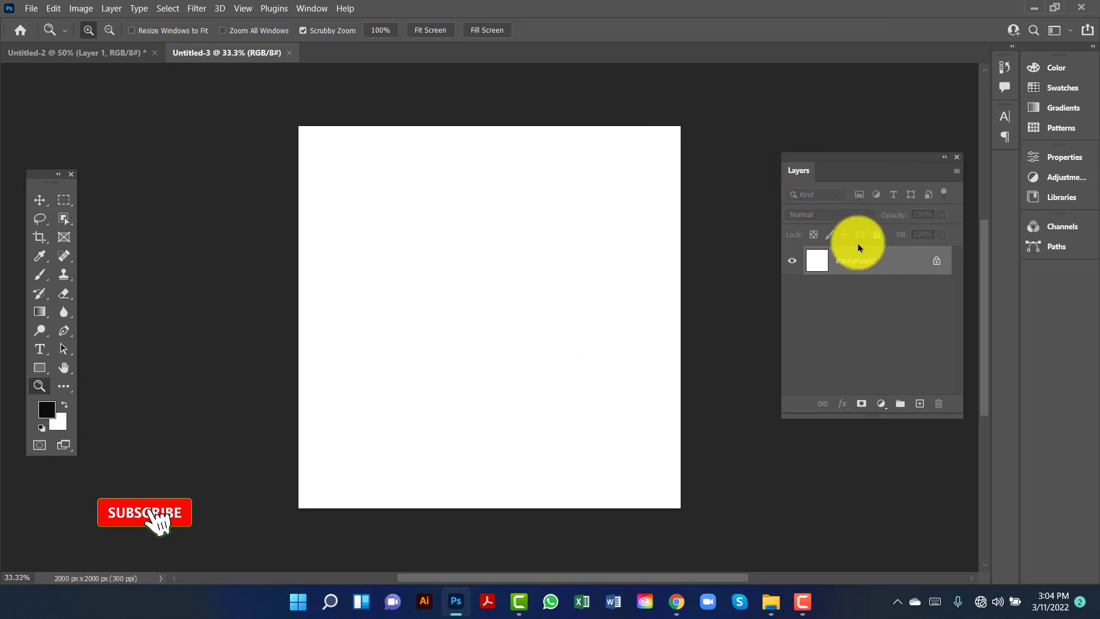
- Unlock the Background layer and draw a pink rectangle near the canvas top
left_click(938, 266)
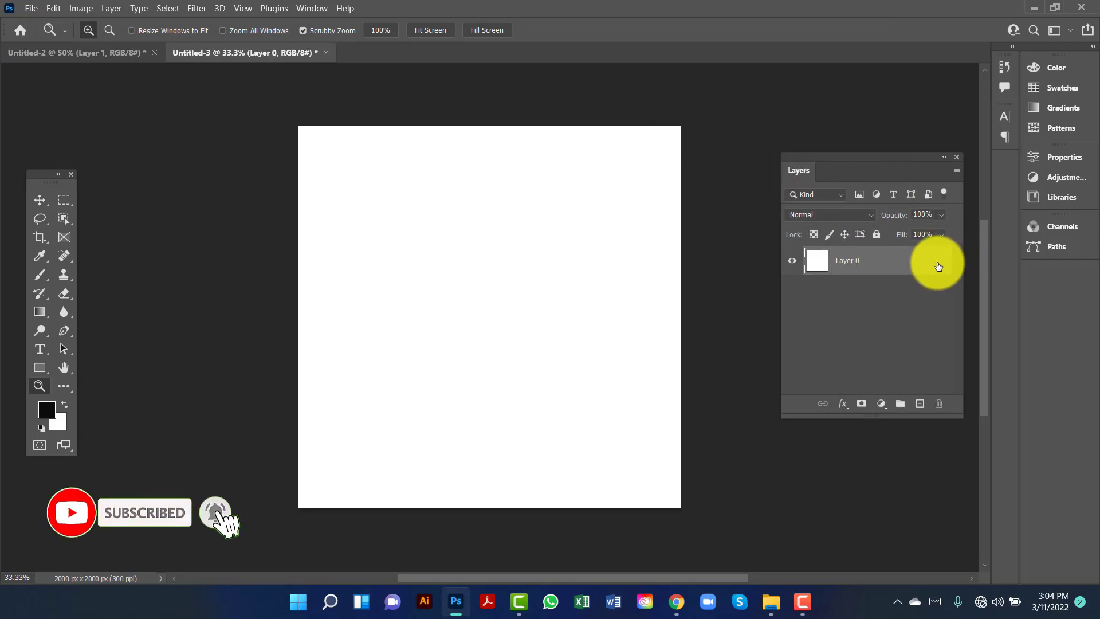
left_click(33, 373)
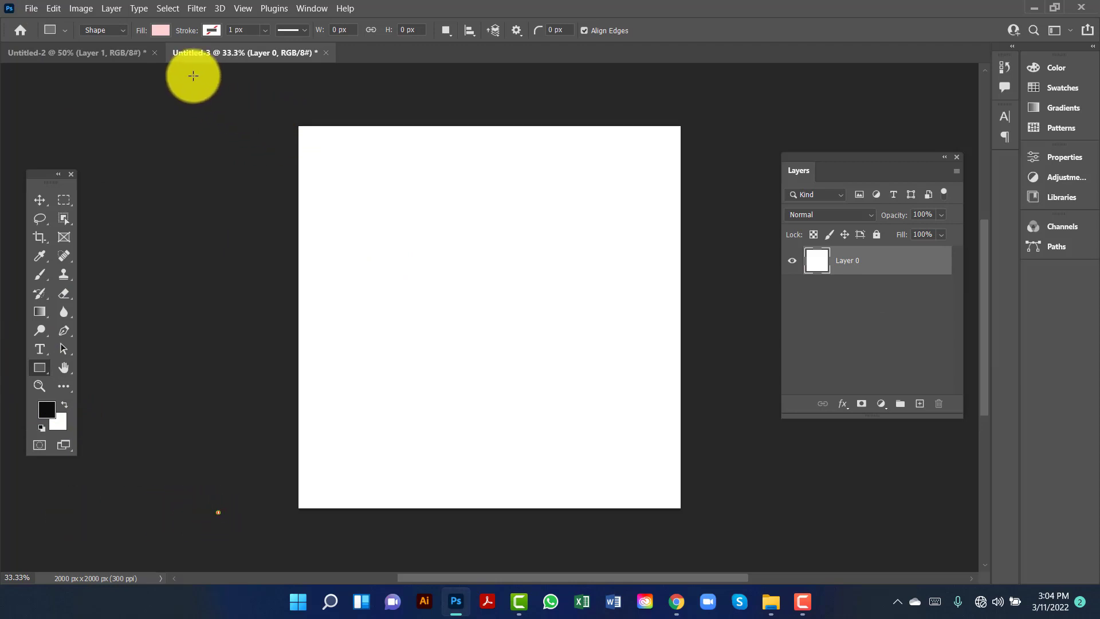
left_click_drag(292, 119, 686, 192)
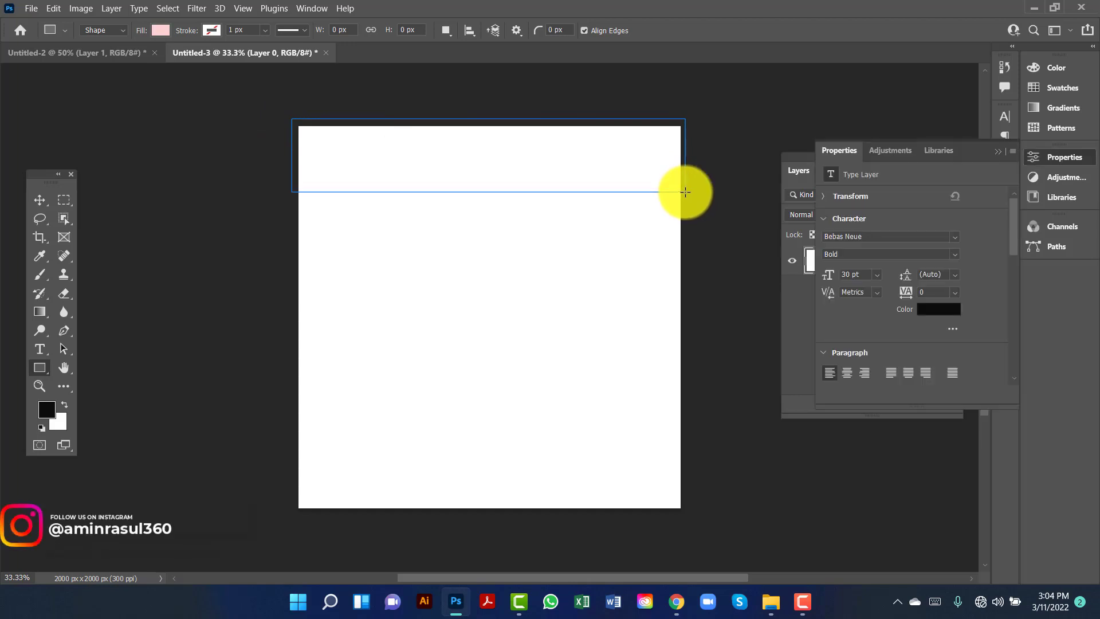
left_click(996, 152)
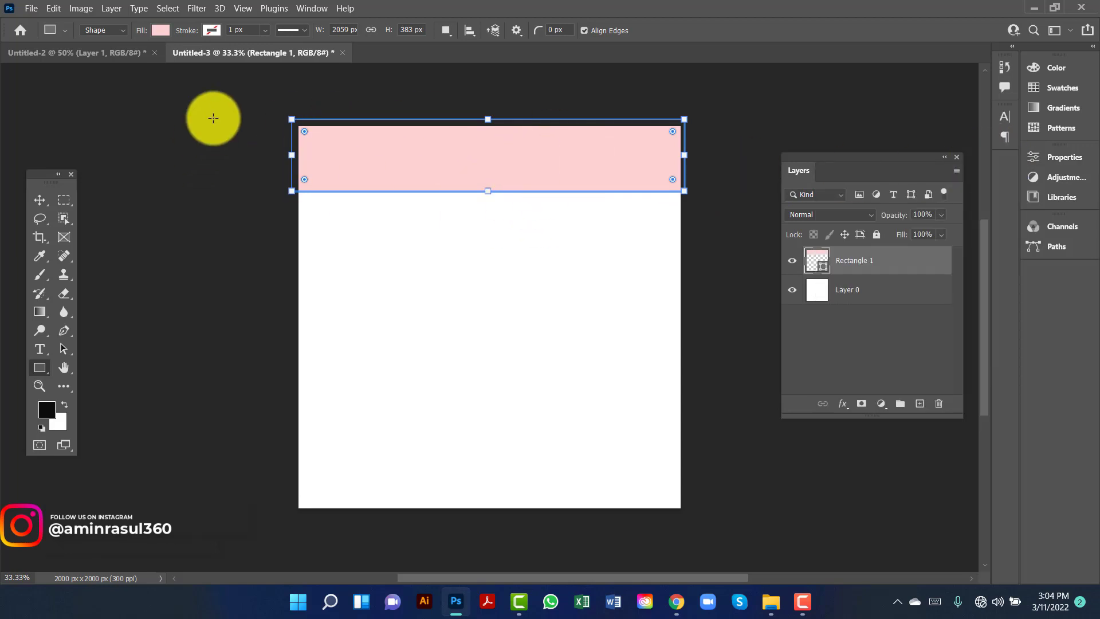
- Free-transform the pink rectangle into a full-width 345 px band along the top edge
left_click(60, 9)
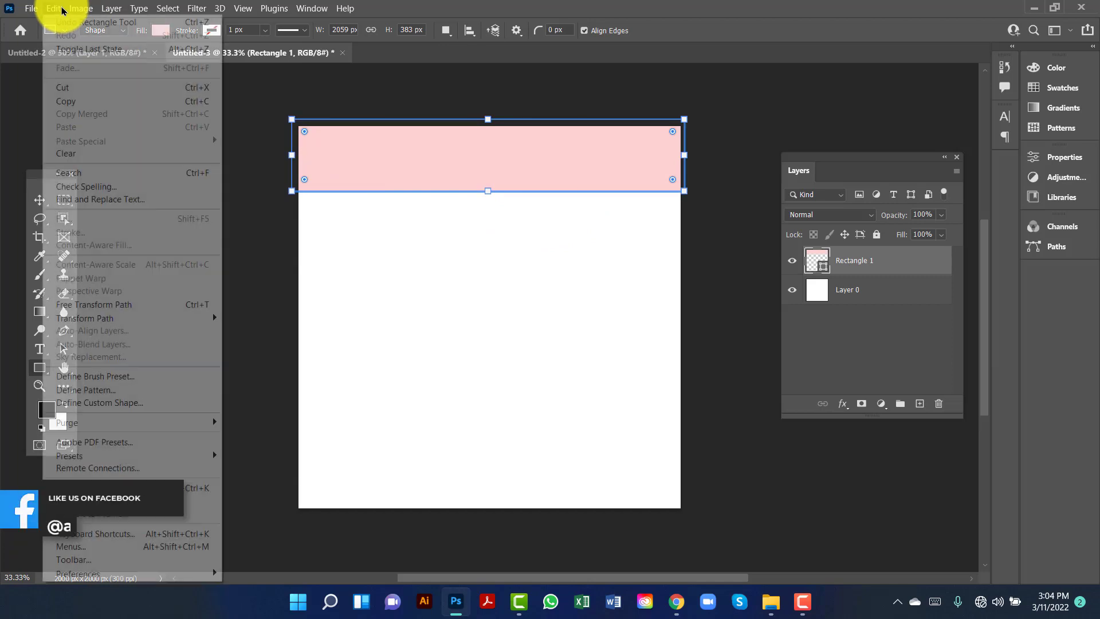
left_click(141, 308)
left_click_drag(489, 119, 489, 125)
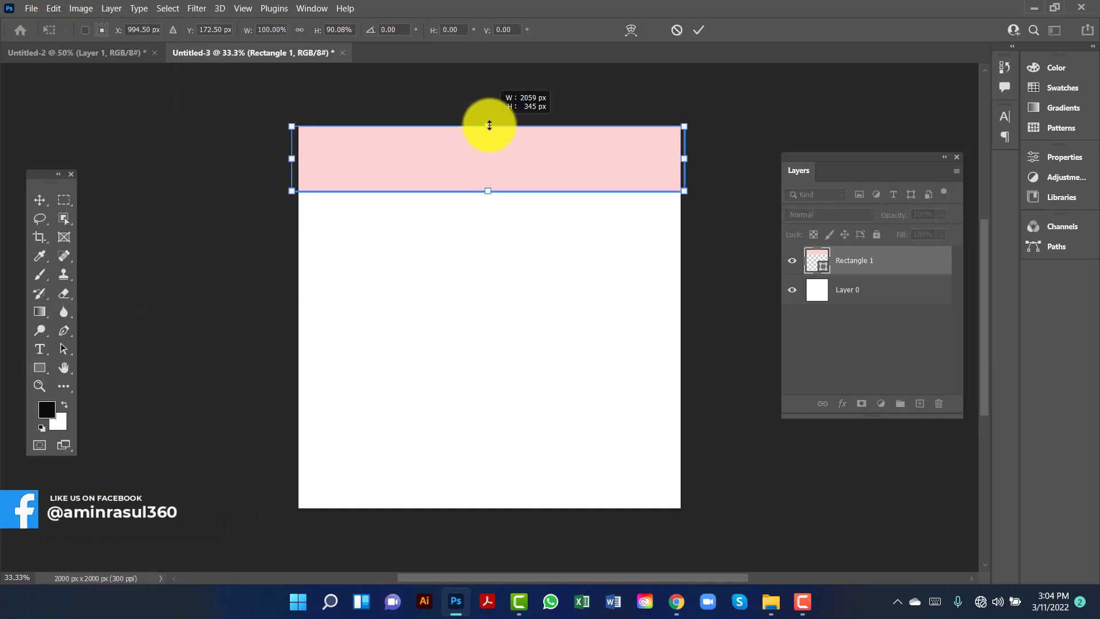
left_click_drag(688, 162, 680, 161)
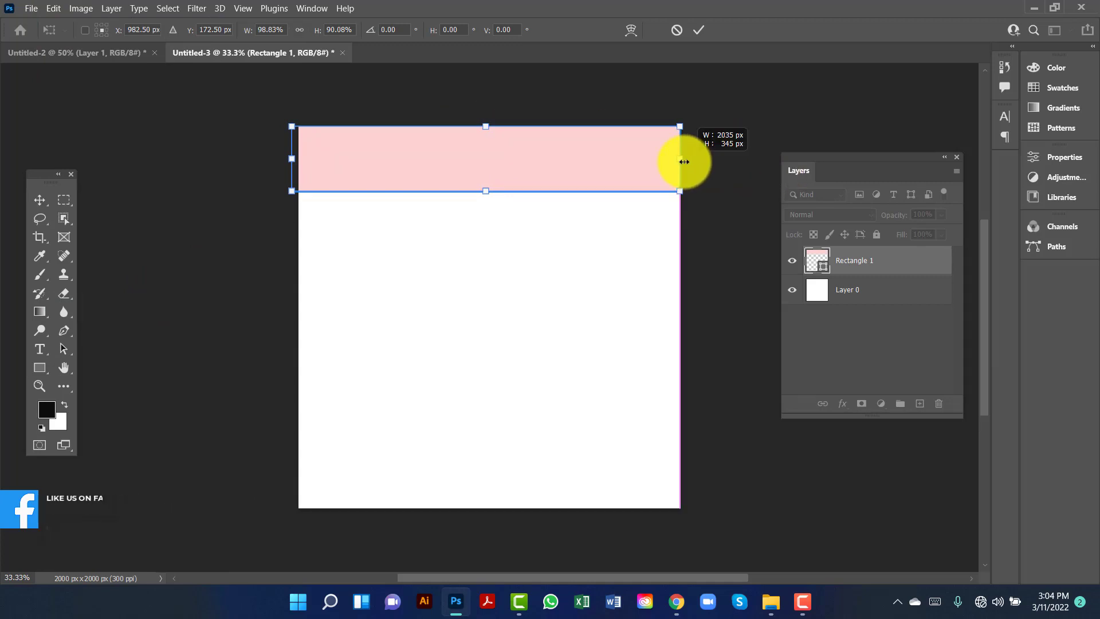
left_click_drag(290, 158, 299, 160)
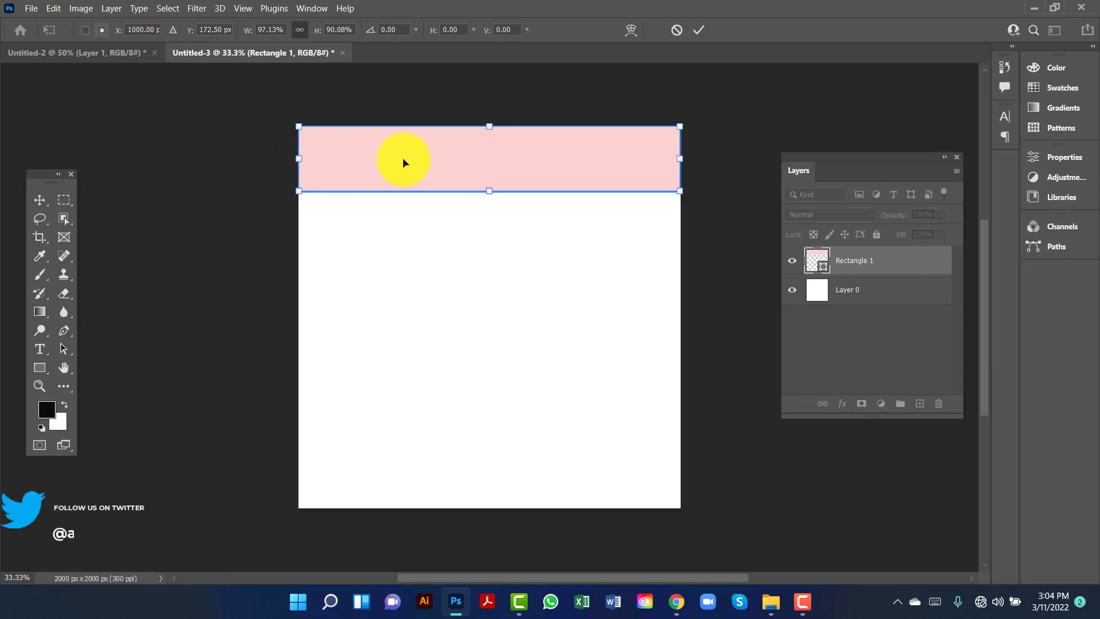
key("Return")
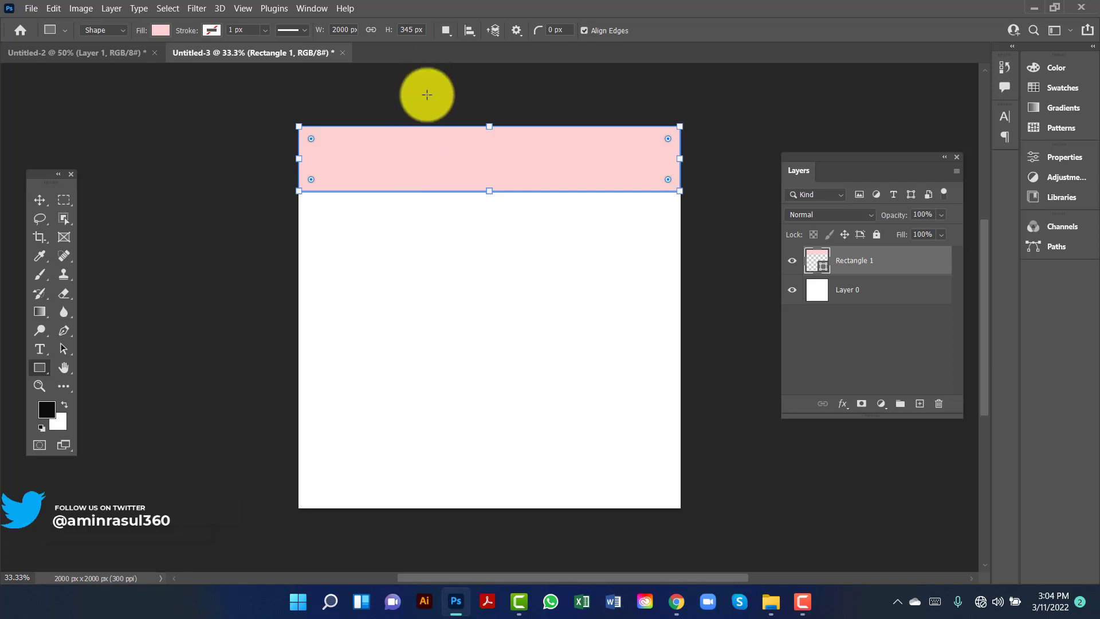
left_click(39, 198)
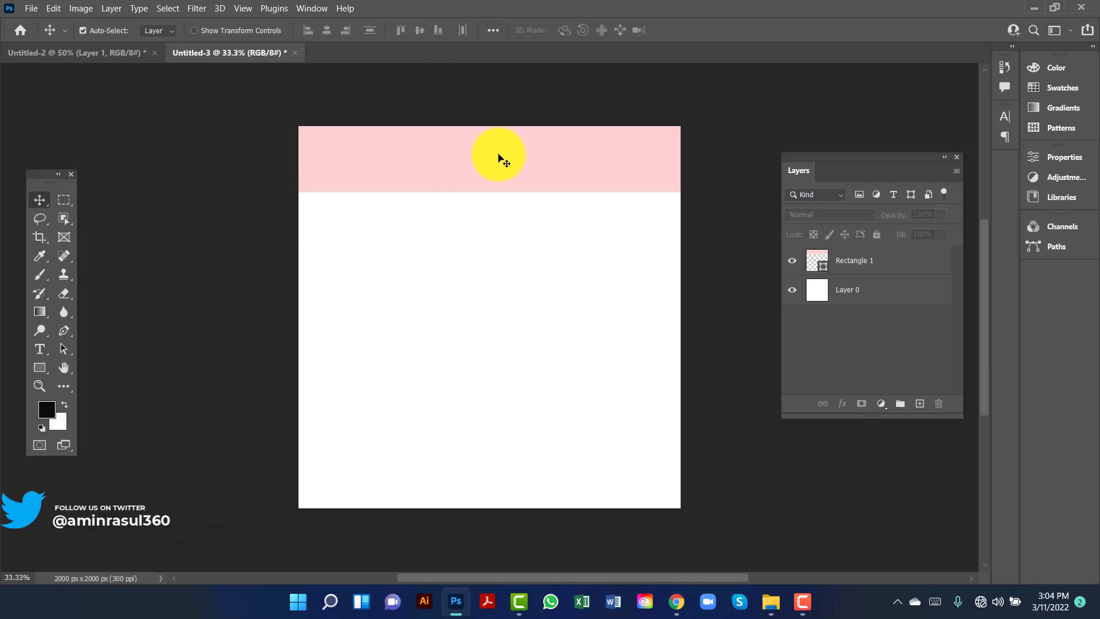
left_click(500, 159)
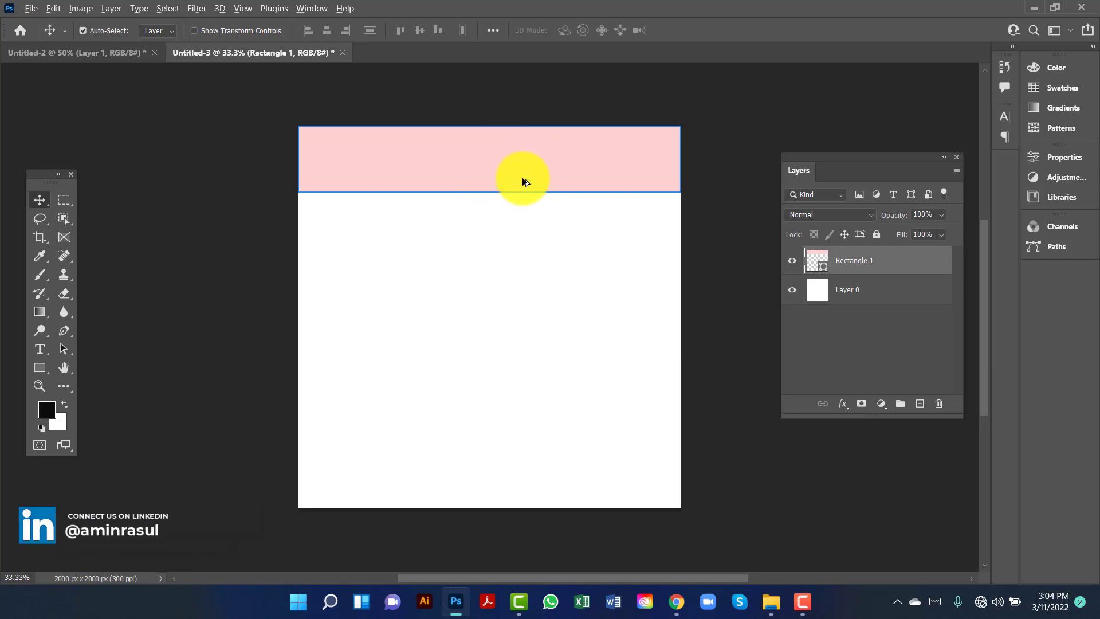
- Alt-drag a copy of the pink band to the canvas bottom and make it taller
left_click_drag(527, 184, 537, 491)
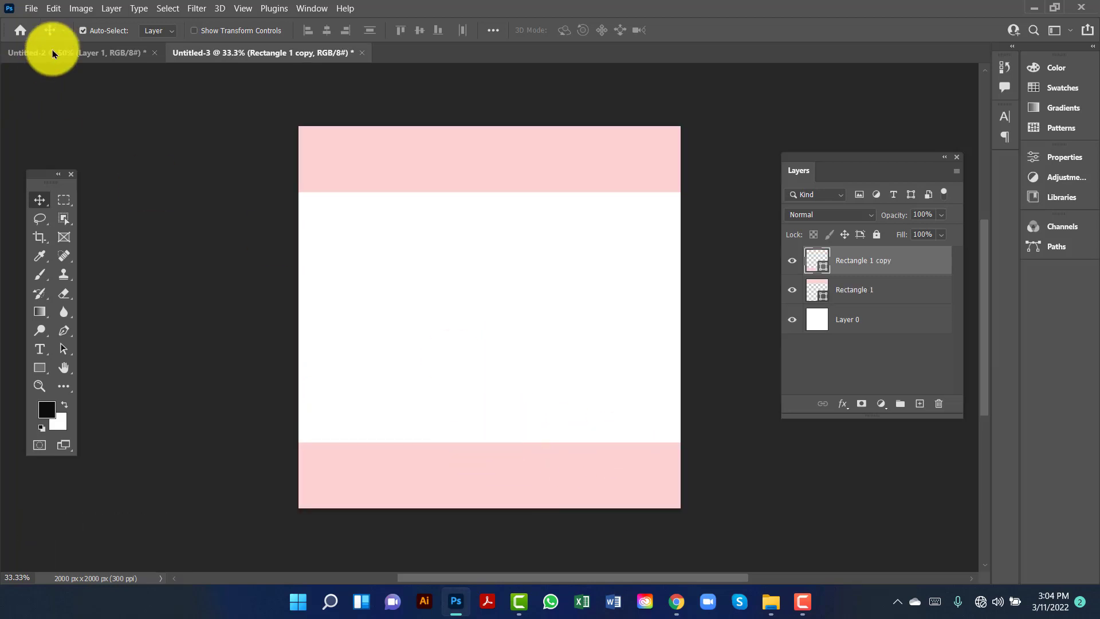
left_click(55, 10)
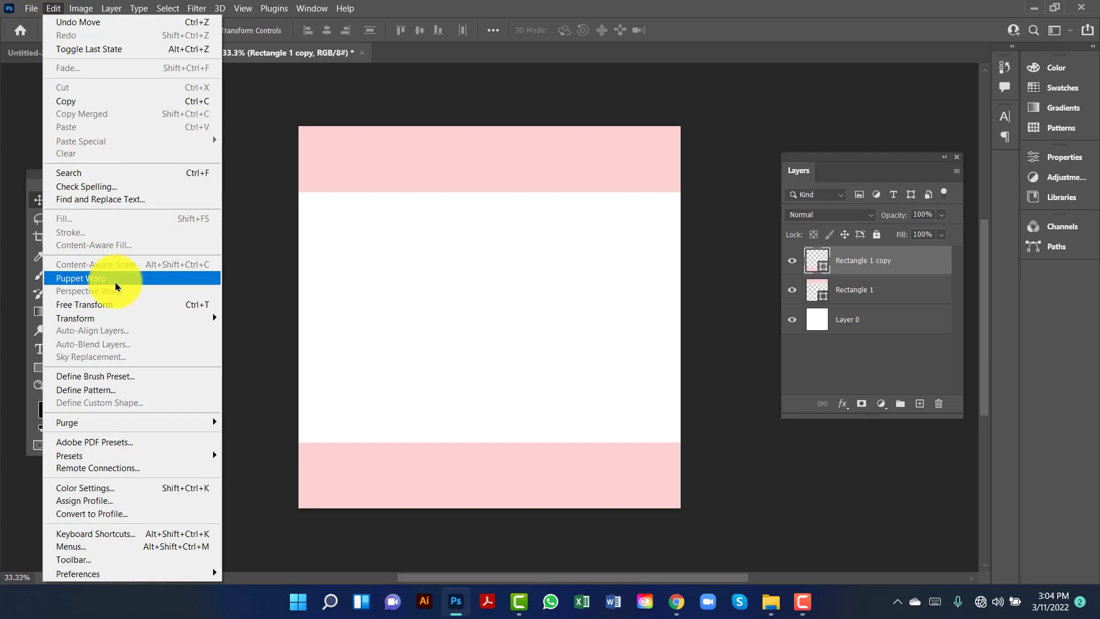
left_click(126, 312)
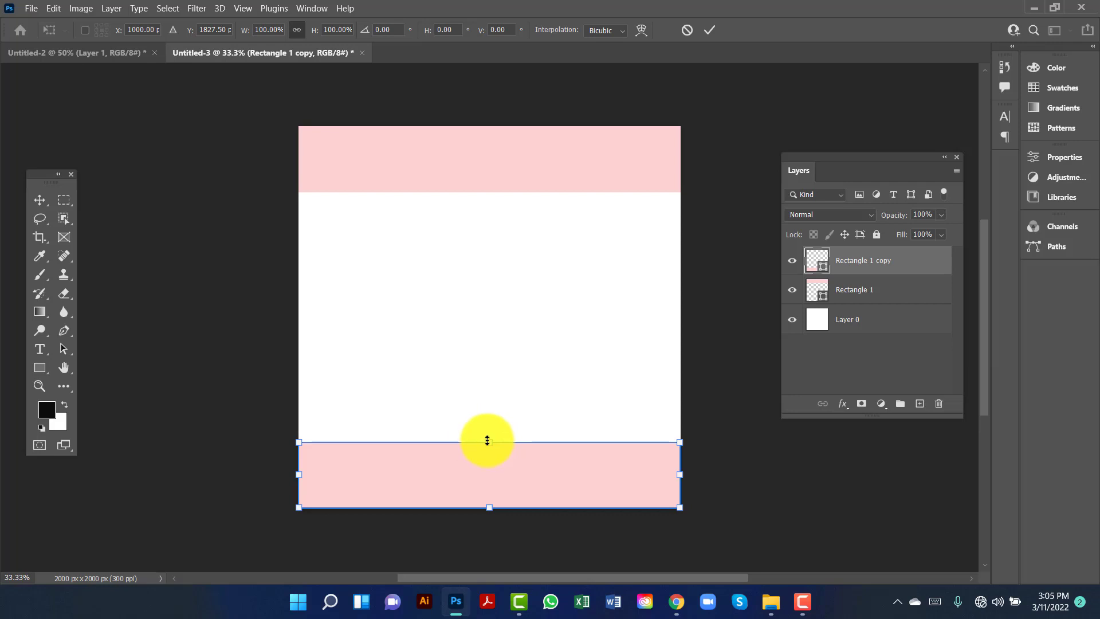
left_click_drag(487, 440, 489, 390)
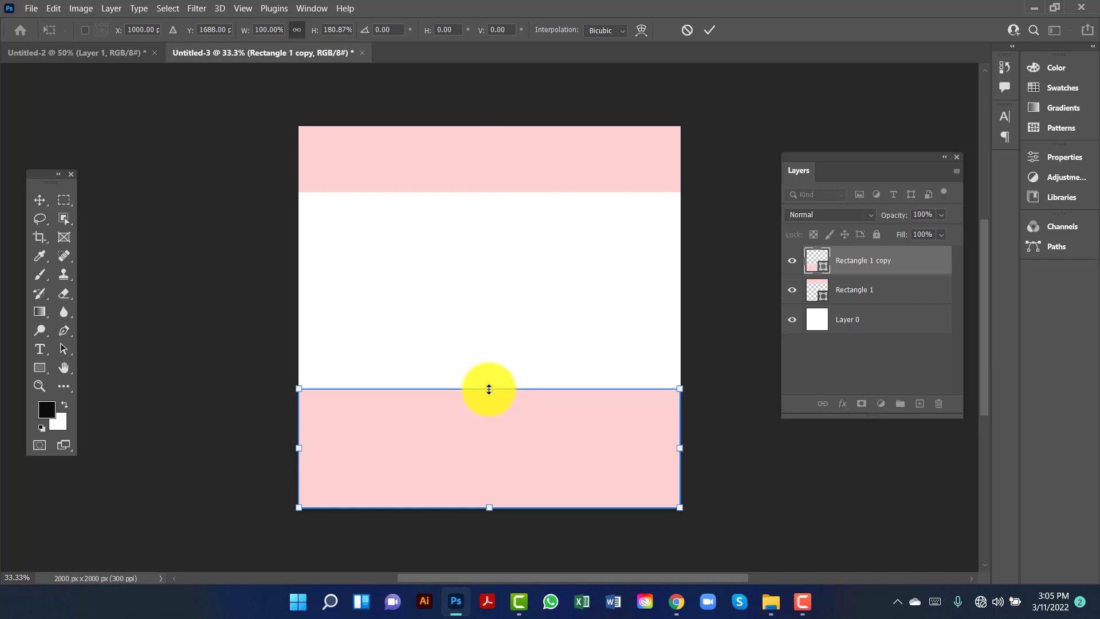
key("Return")
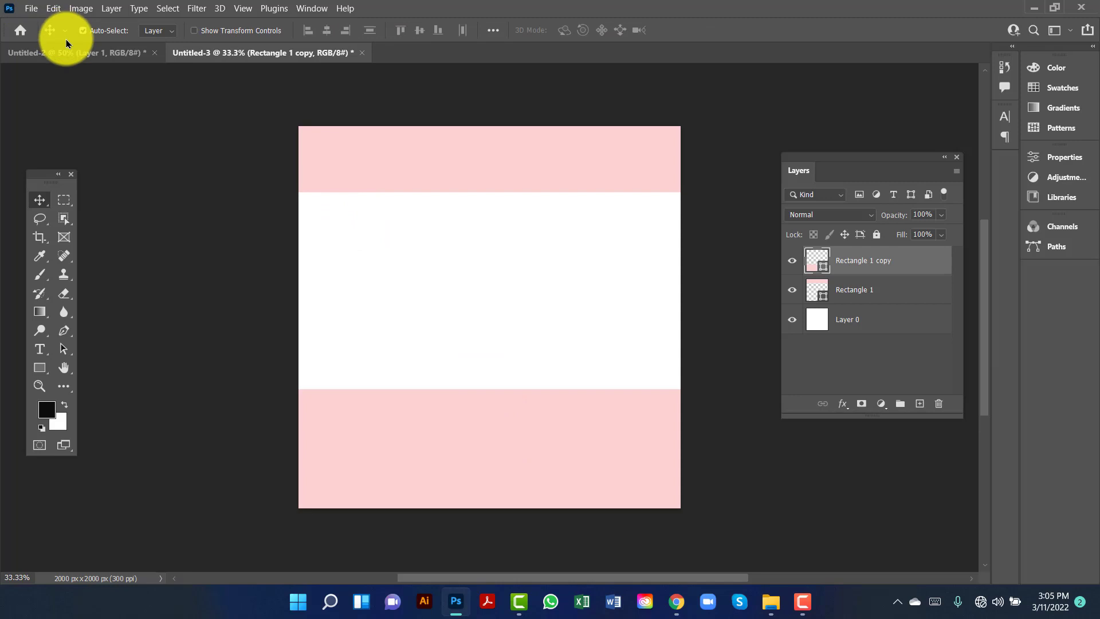
left_click(80, 52)
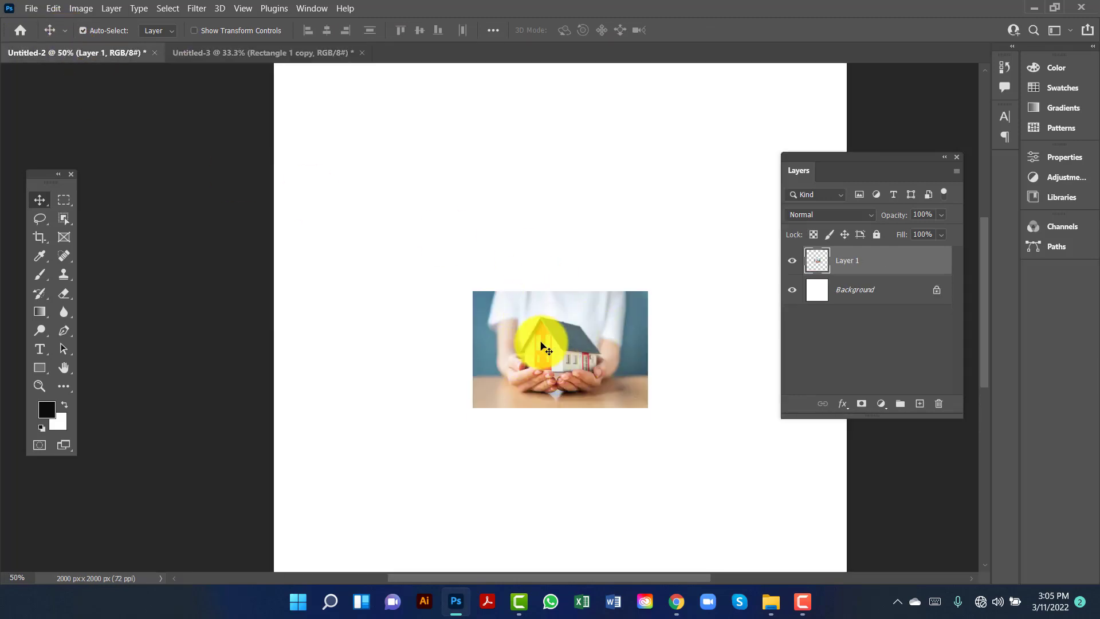
- Bring the house photo from Untitled-2 in as Layer 1, scaled to full canvas width
left_click_drag(554, 332, 339, 41)
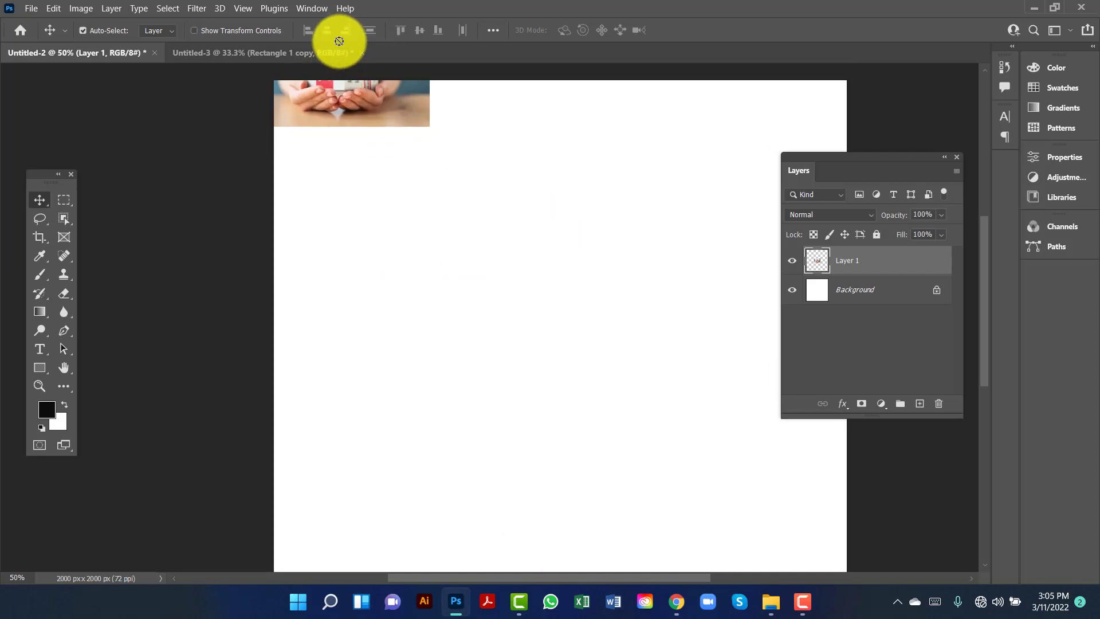
left_click_drag(338, 51, 445, 255)
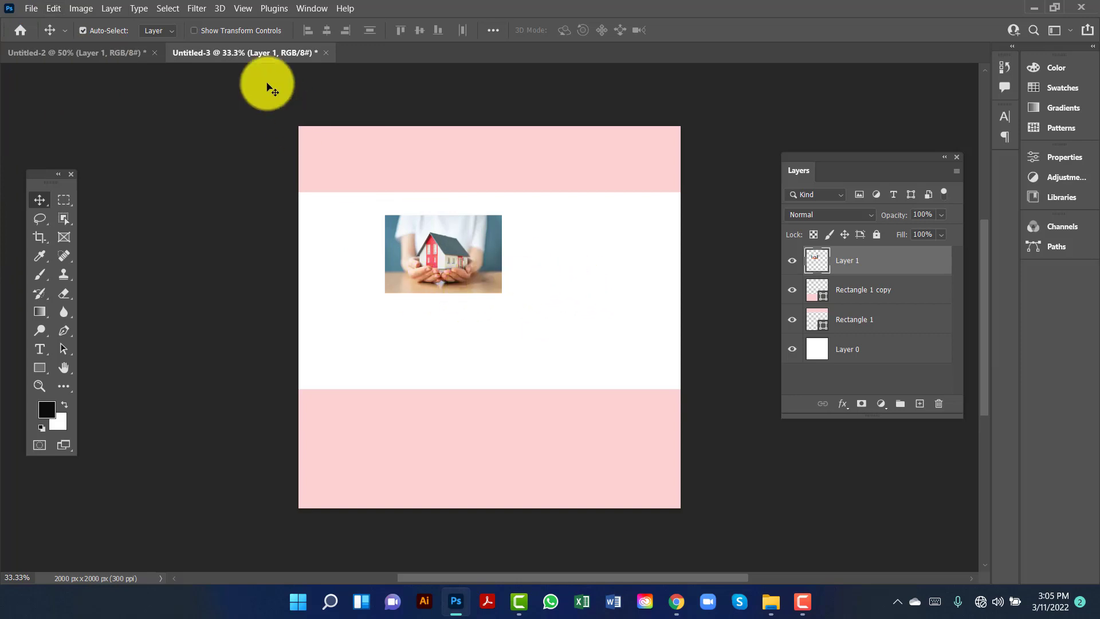
left_click(54, 8)
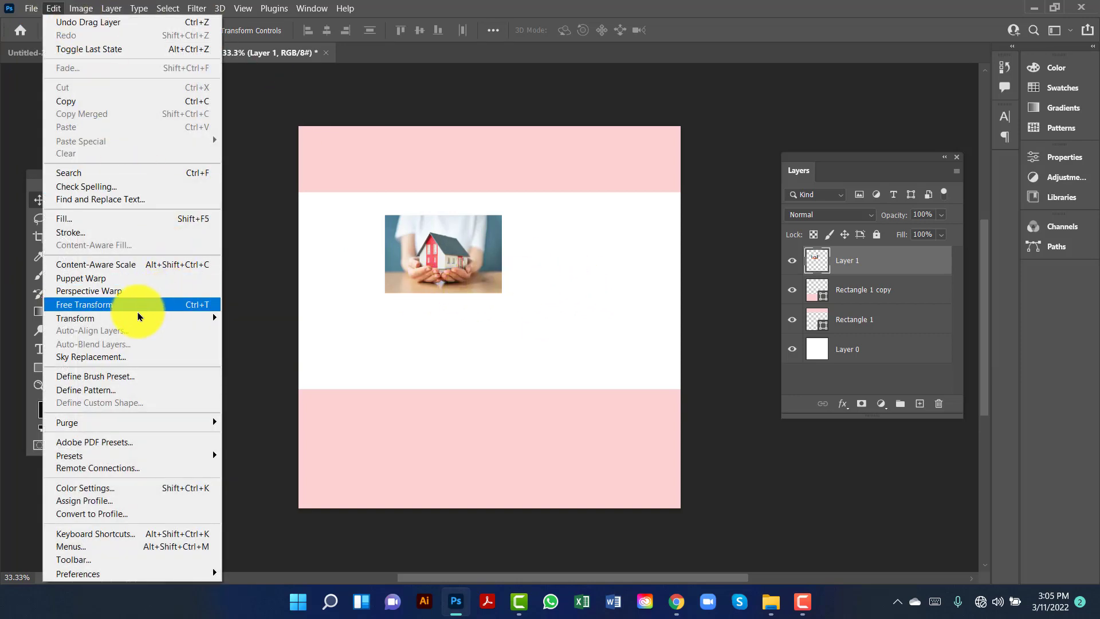
left_click(120, 304)
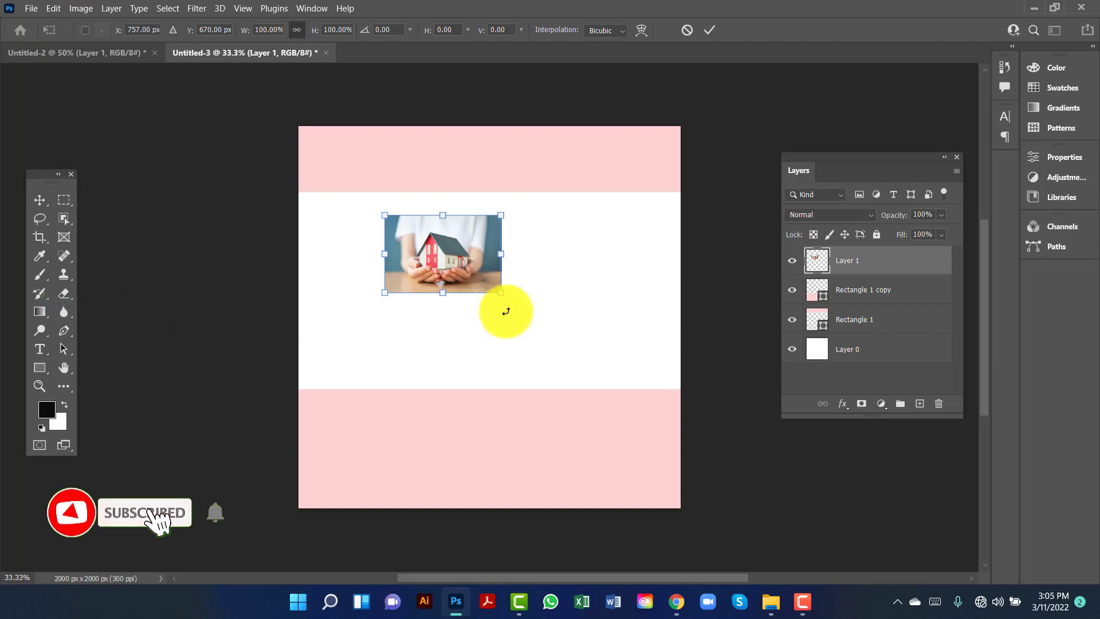
mouse_move(383, 216)
left_mouse_down()
mouse_move(258, 164)
mouse_move(275, 143)
left_mouse_up()
left_click_drag(499, 294, 658, 393)
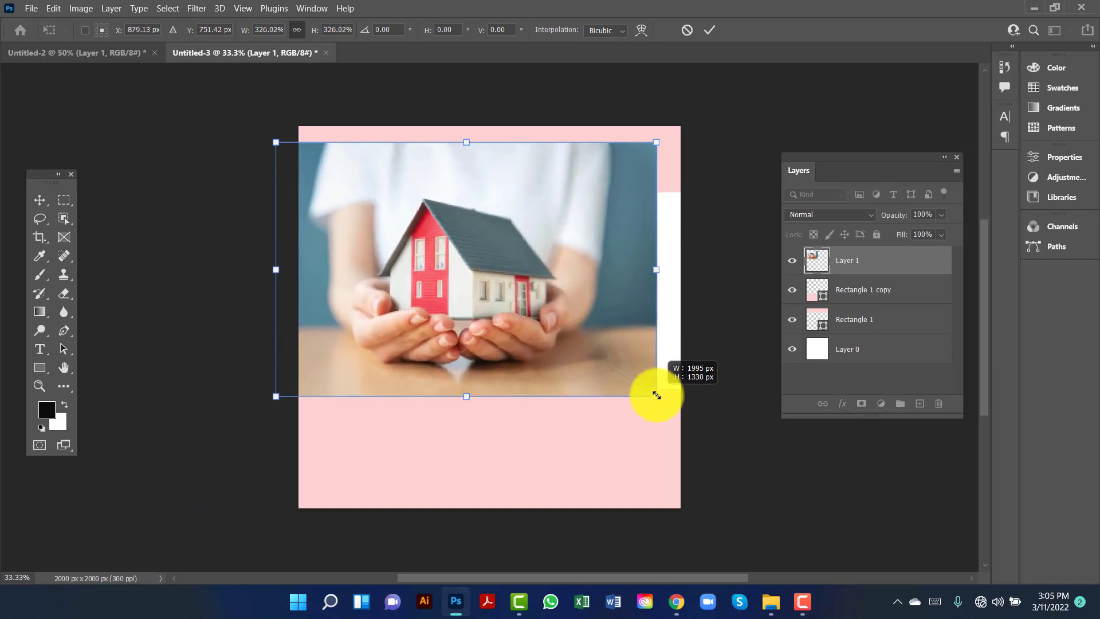
left_click_drag(573, 337, 602, 352)
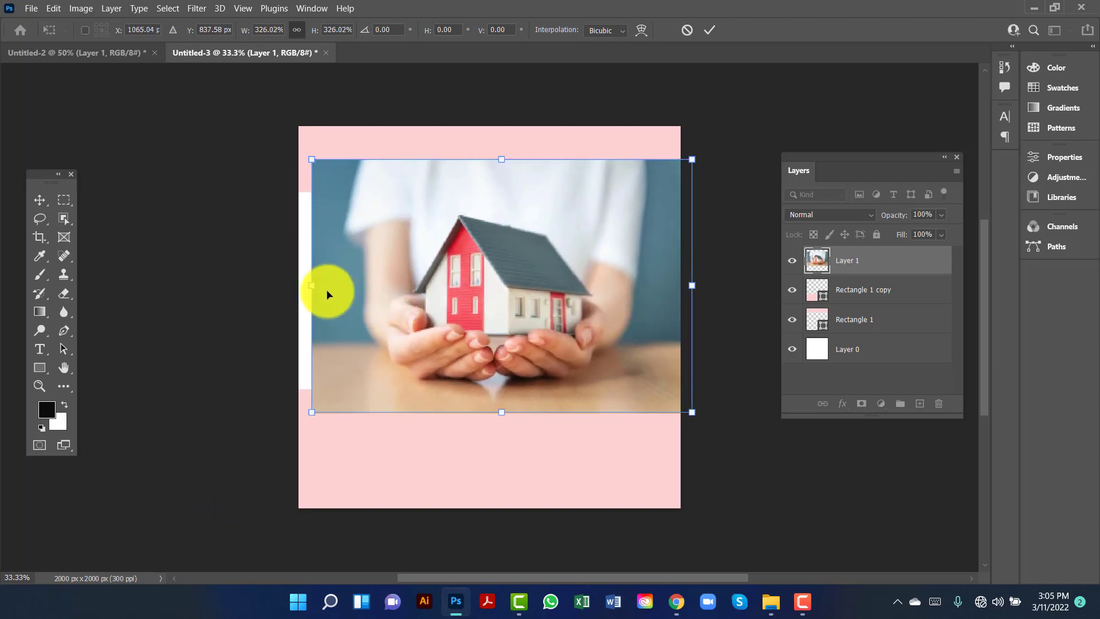
mouse_move(312, 284)
left_mouse_down()
mouse_move(271, 286)
mouse_move(353, 296)
left_mouse_up()
key("Return")
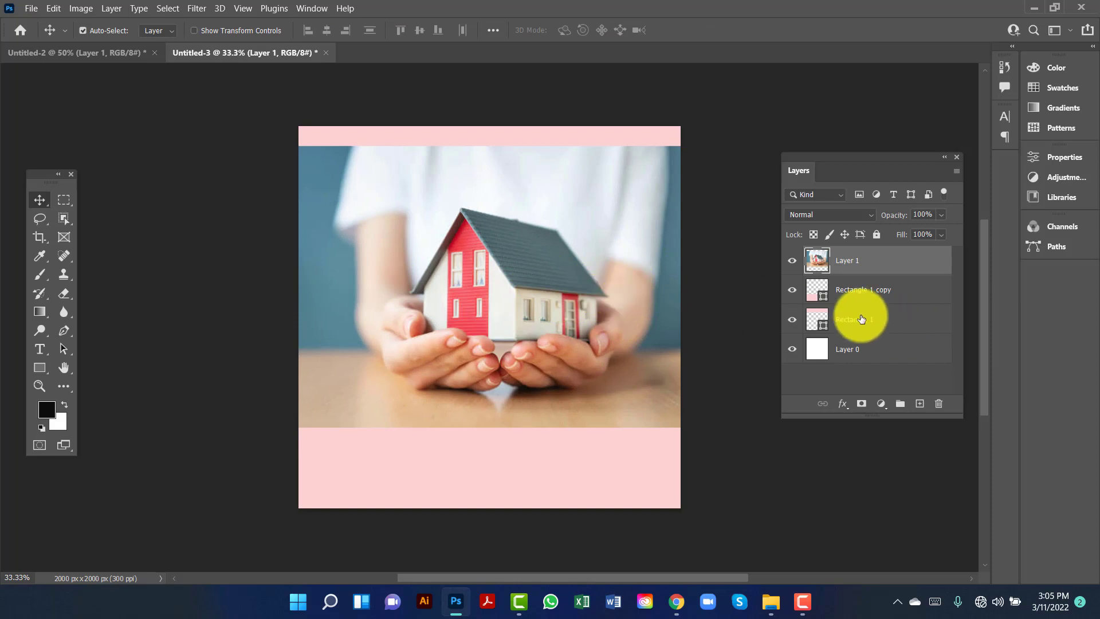
- Move Layer 1 below the pink bands, enlarge it to about 107%, and shift it right
left_click_drag(896, 262, 893, 332)
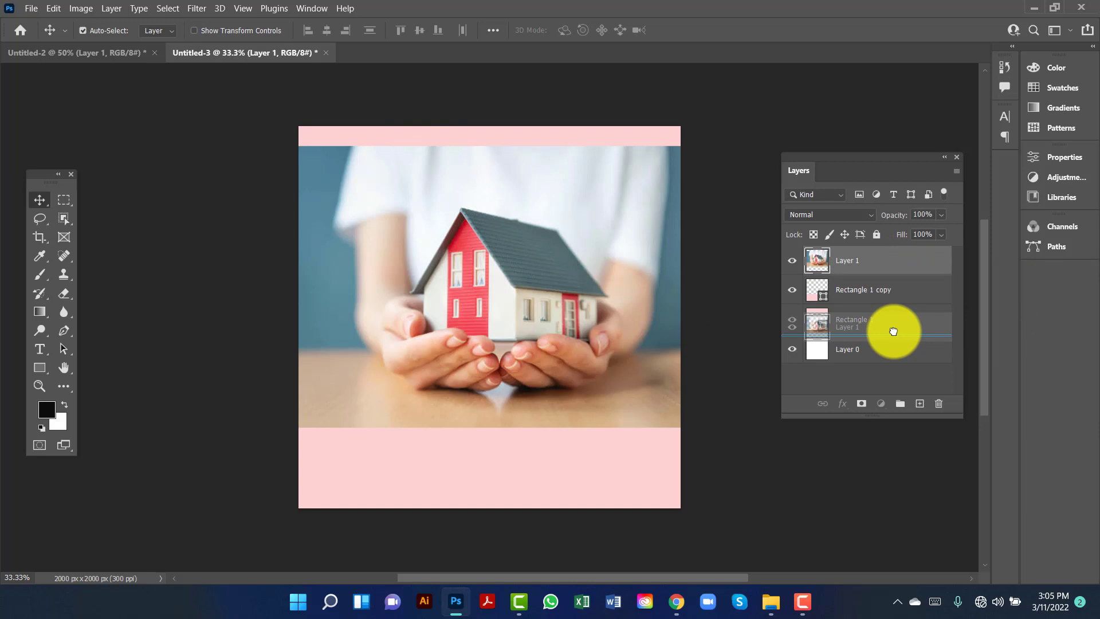
left_click_drag(893, 331, 895, 329)
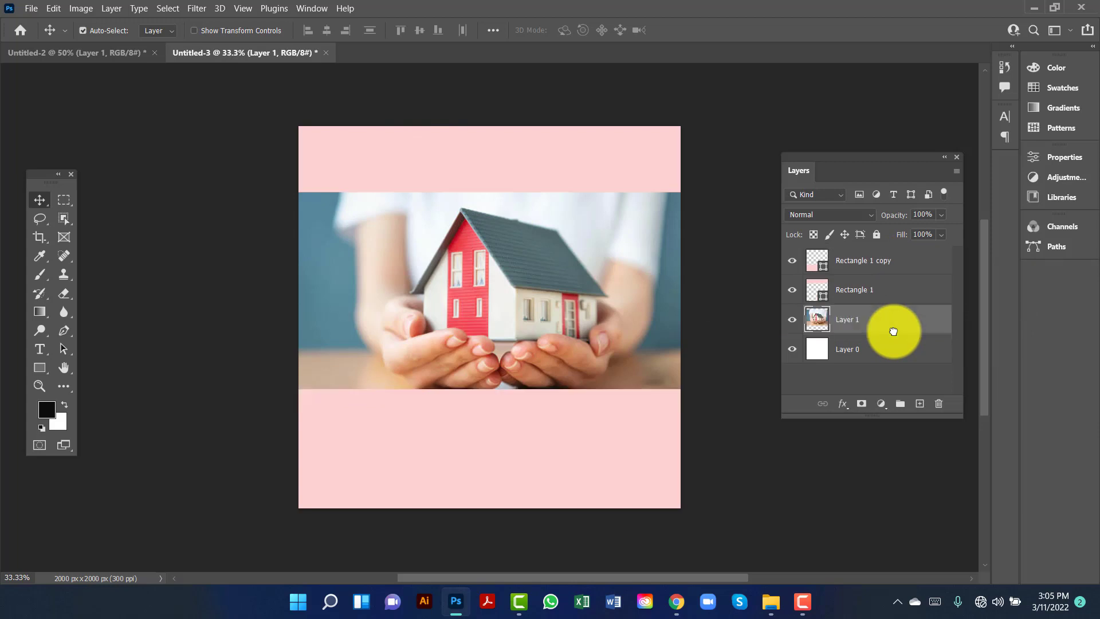
left_click_drag(567, 308, 576, 308)
key("ctrl+t")
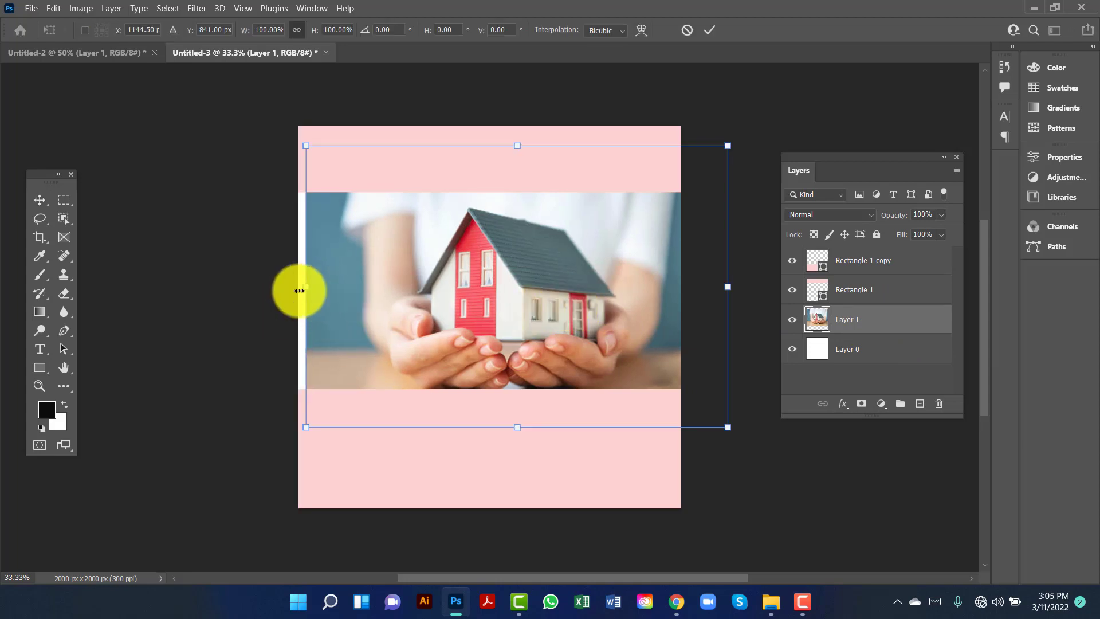
left_click_drag(303, 288, 274, 286)
mouse_move(503, 294)
left_mouse_down()
mouse_move(532, 299)
mouse_move(462, 291)
left_mouse_up()
key("Return")
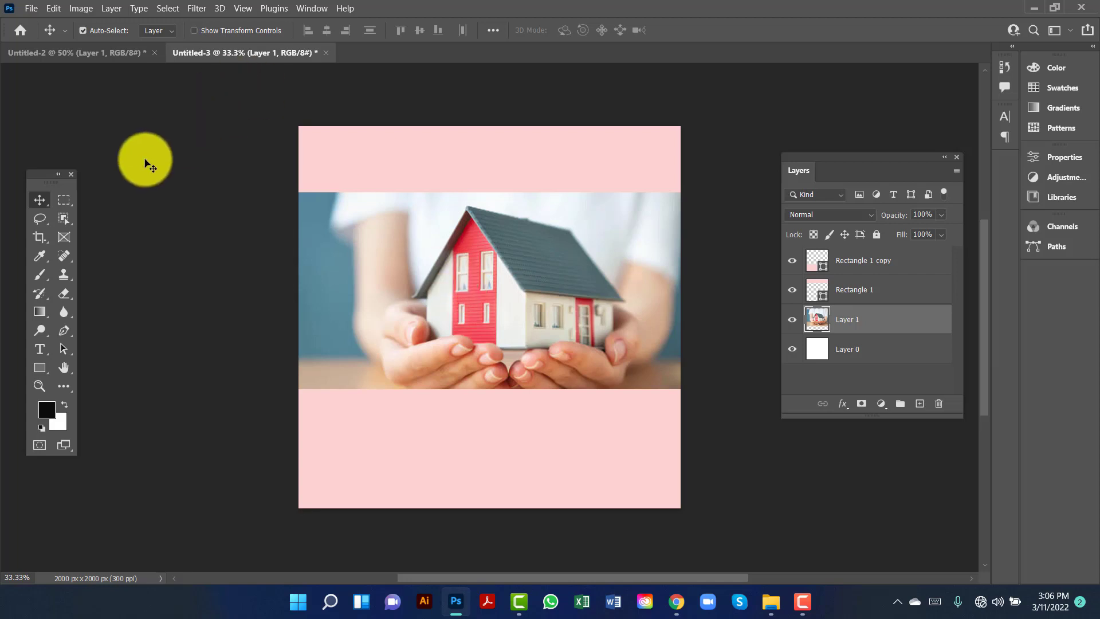
- Draw Rectangle 2 over the left portion of the house photo
left_click(46, 372)
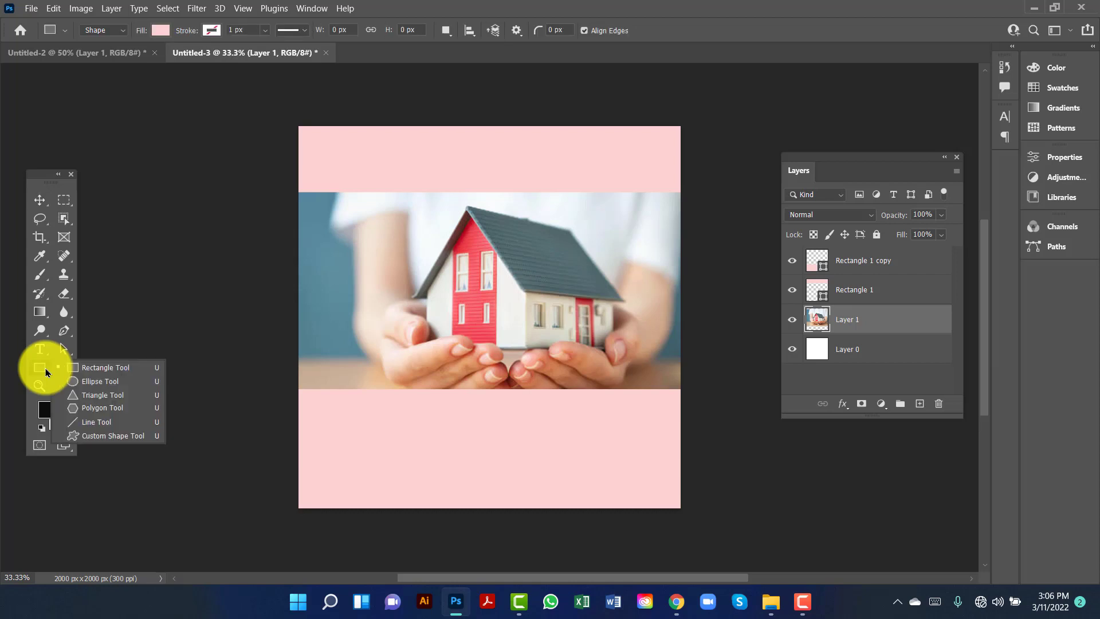
left_click(84, 371)
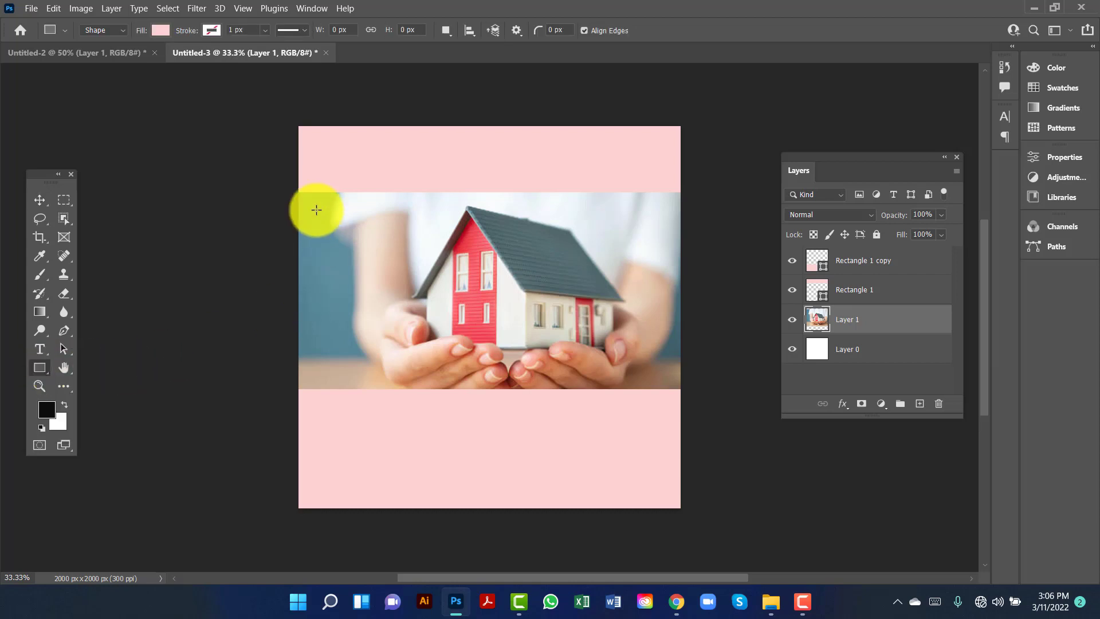
mouse_move(292, 186)
left_mouse_down()
mouse_move(444, 417)
mouse_move(436, 377)
left_mouse_up()
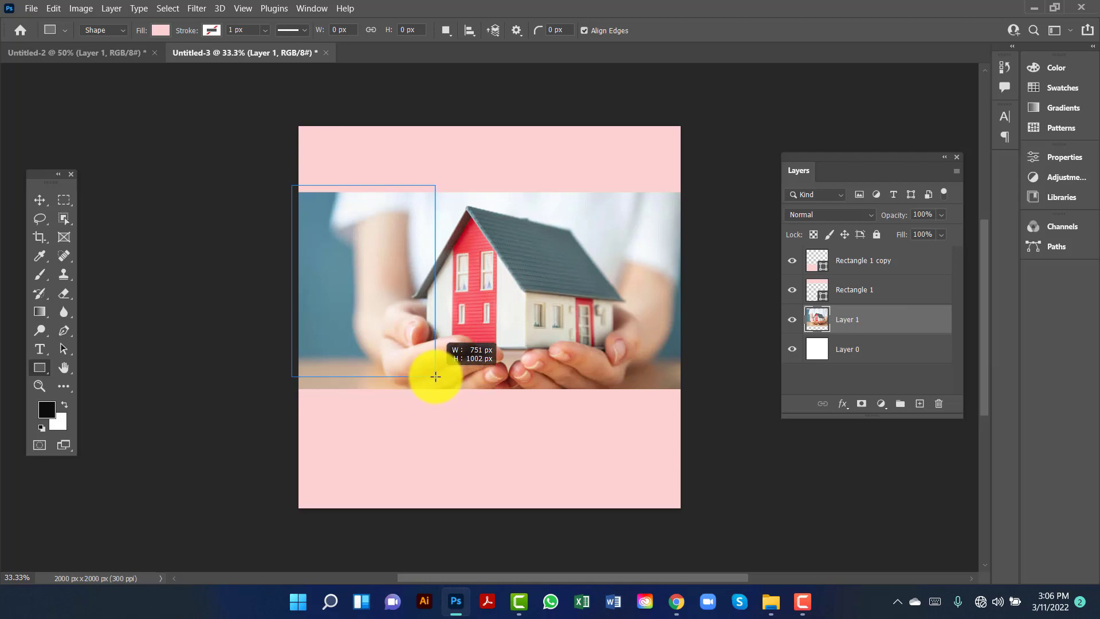
left_click_drag(436, 377, 443, 380)
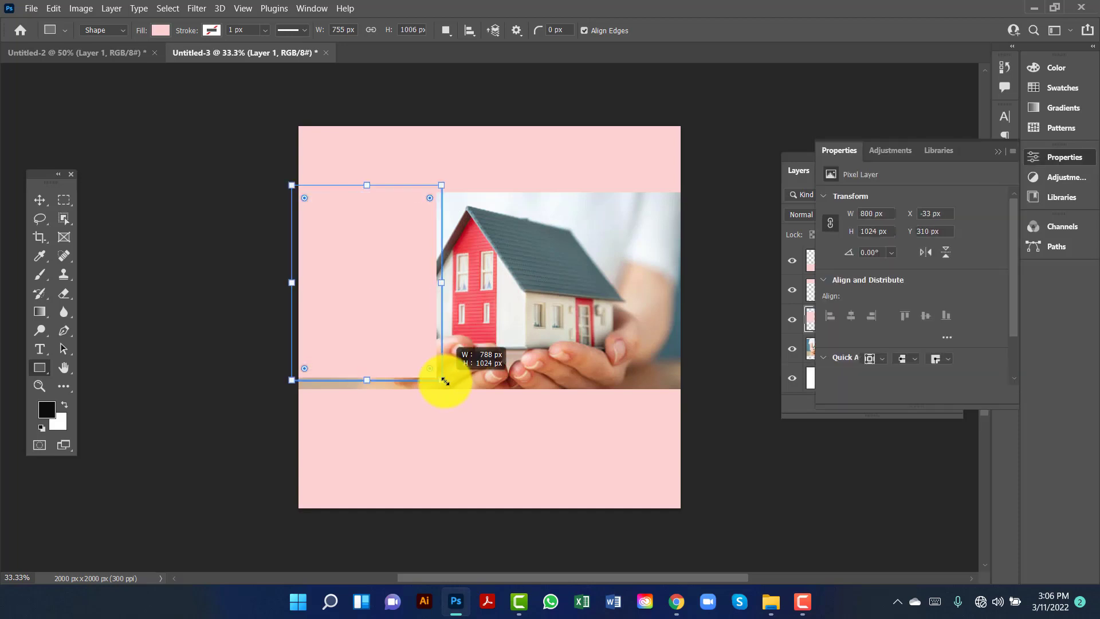
left_click(1000, 150)
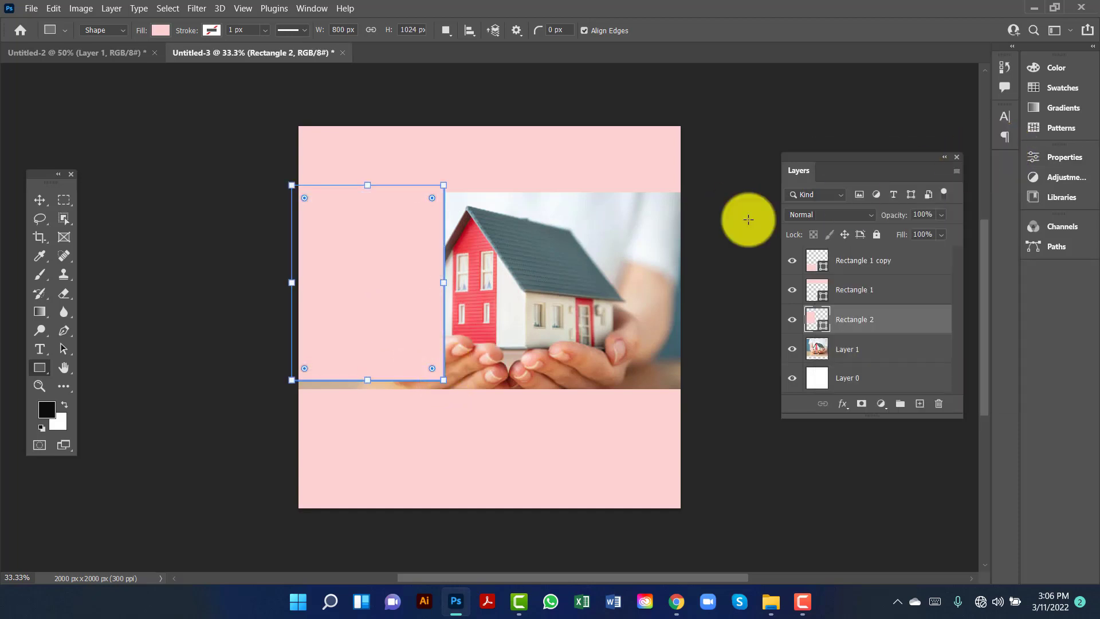
left_click(39, 199)
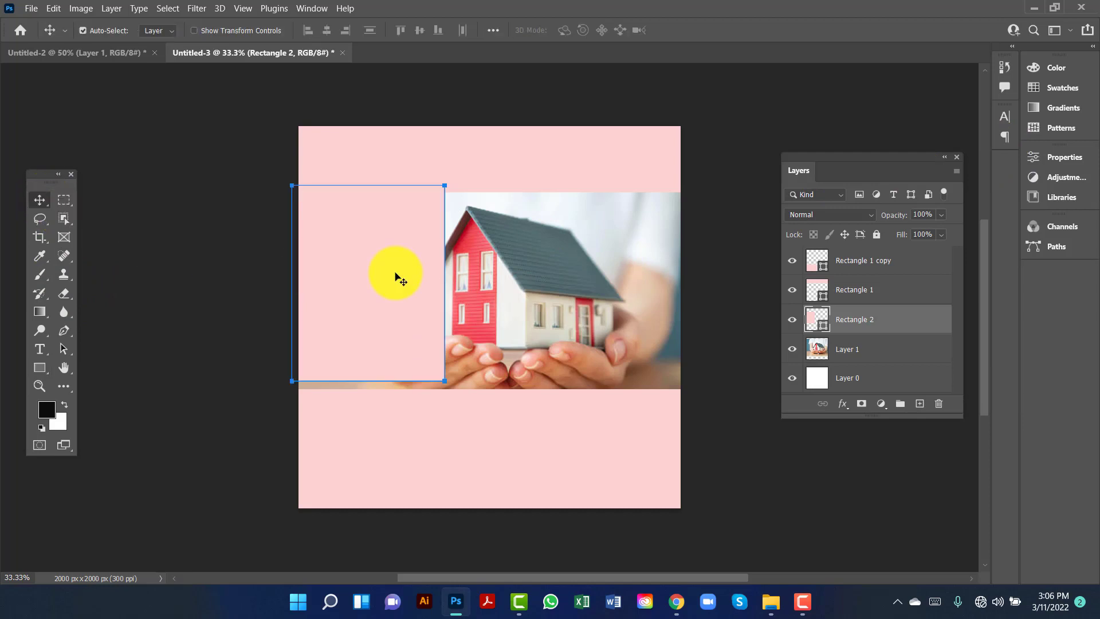
- Set Rectangle 2's fill colour to white (ffffff)
double_click(817, 319)
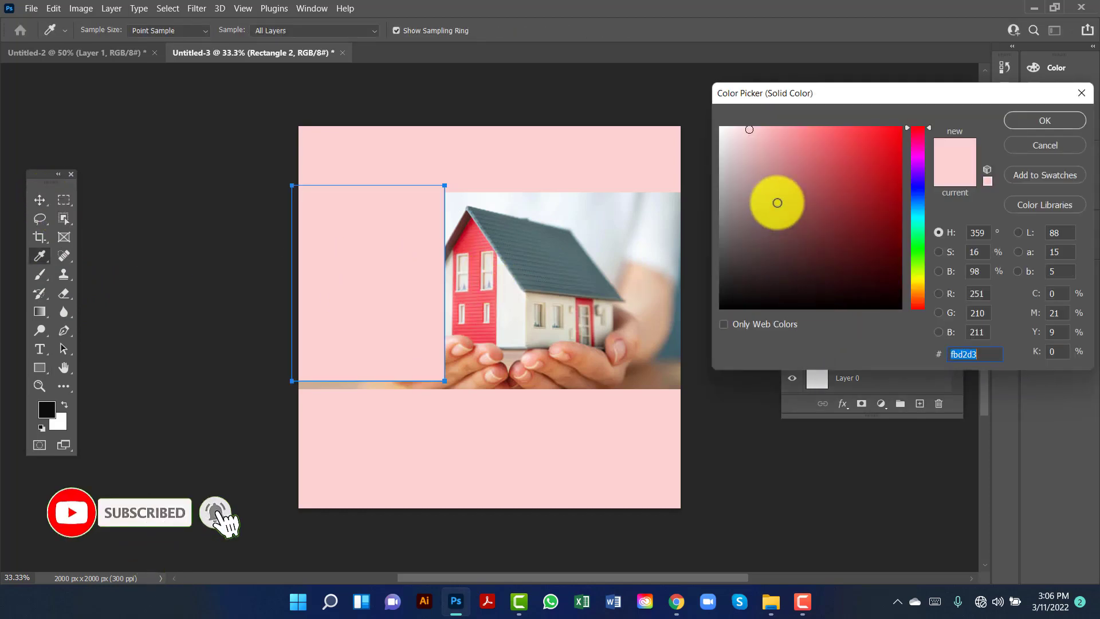
left_click_drag(776, 201, 704, 122)
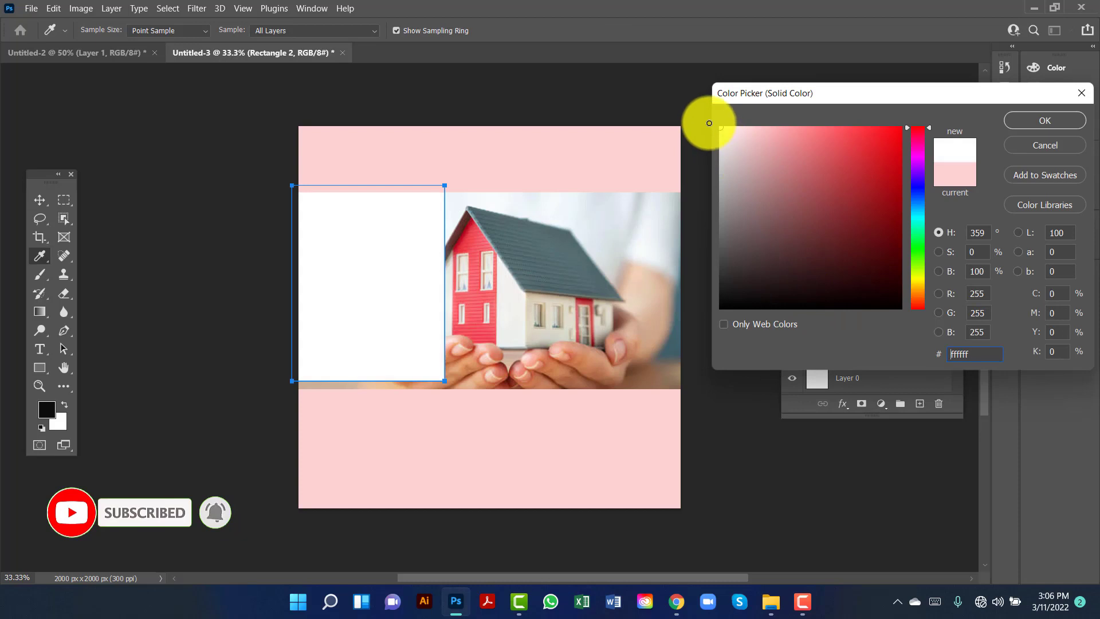
left_click(1036, 118)
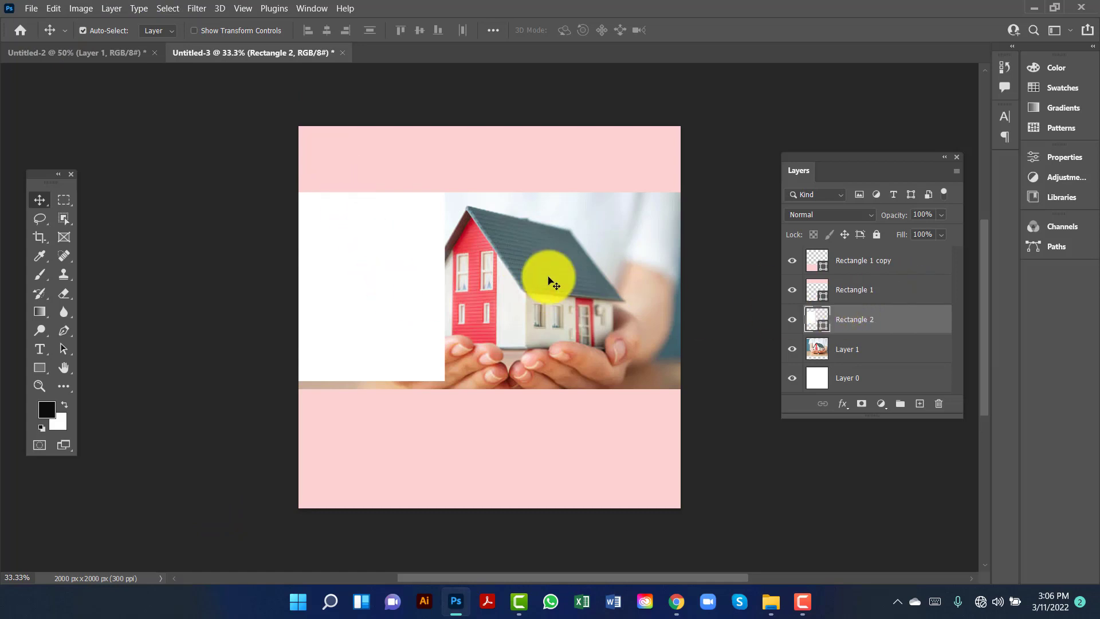
- Set the white Rectangle 2 layer's opacity to 70%
left_click(941, 217)
left_click(931, 232)
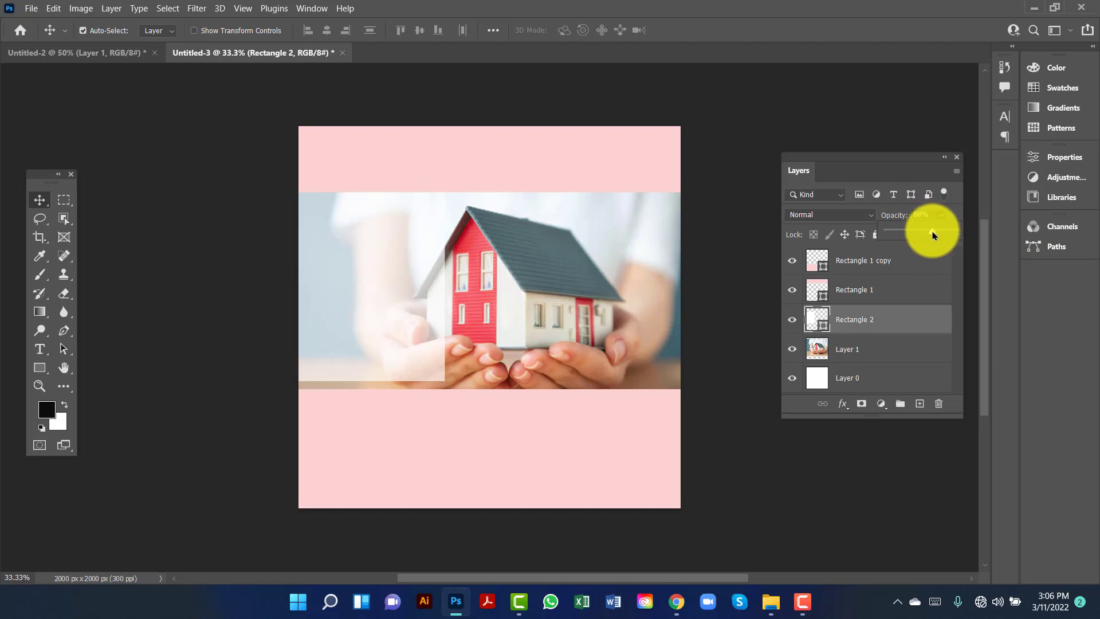
left_click(932, 213)
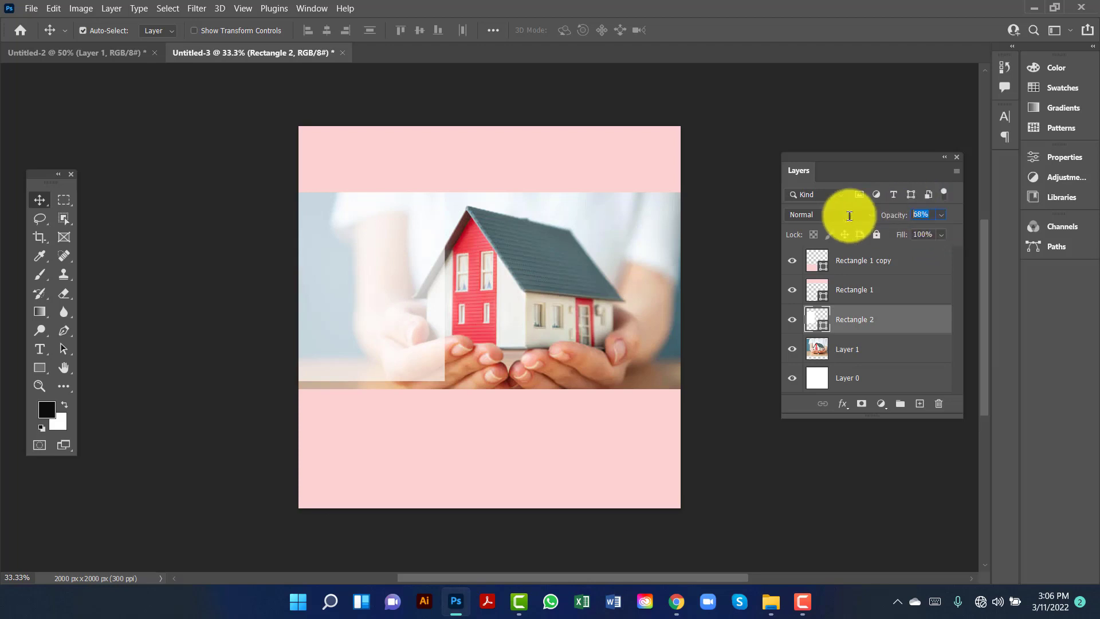
type("70")
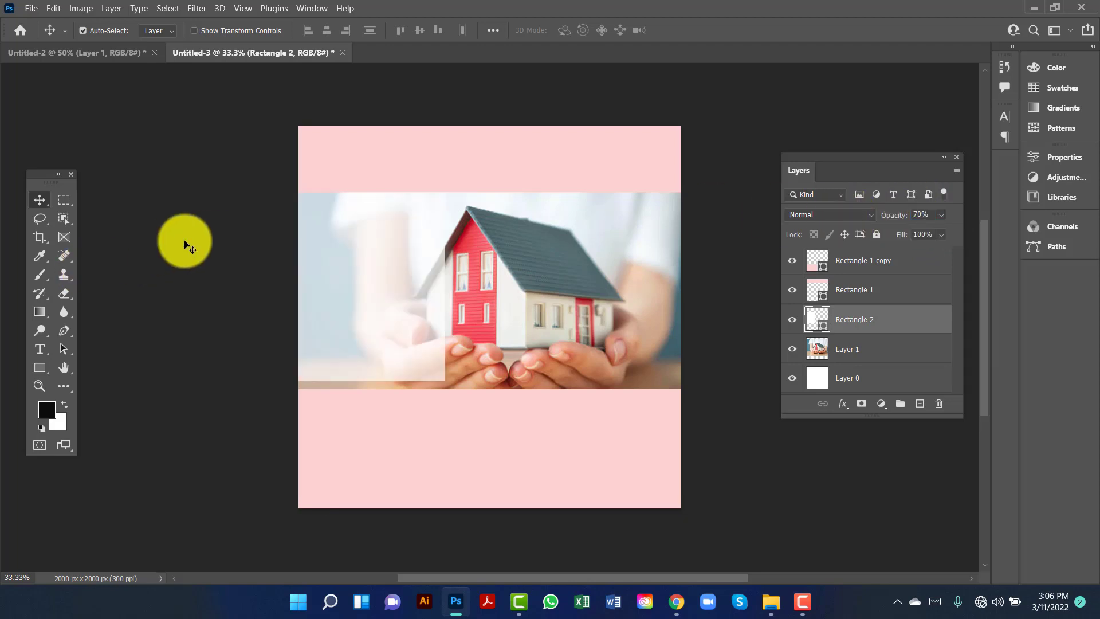
left_click(189, 243)
left_click(527, 470)
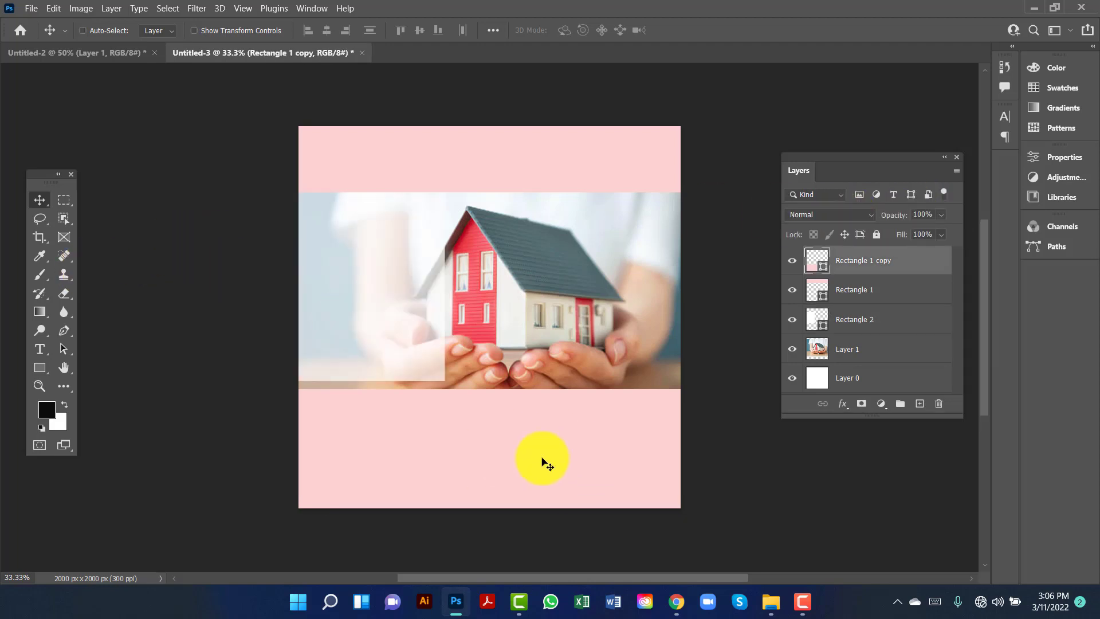
key("ctrl")
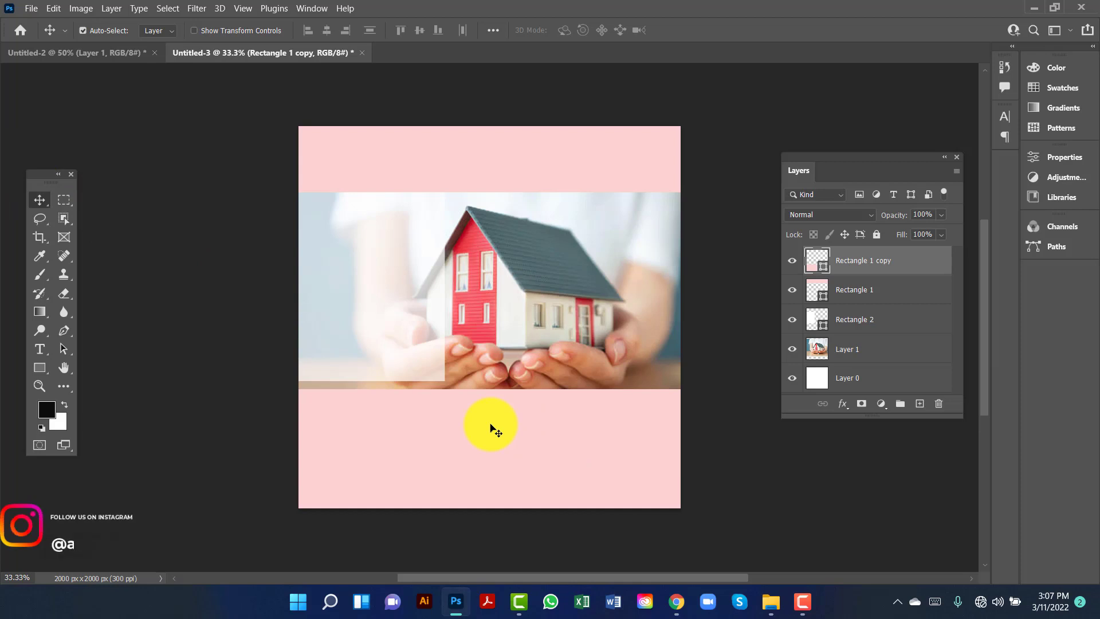
- Stretch the bottom pink band upward to about 720 px, overlapping the photo
key("ctrl+t")
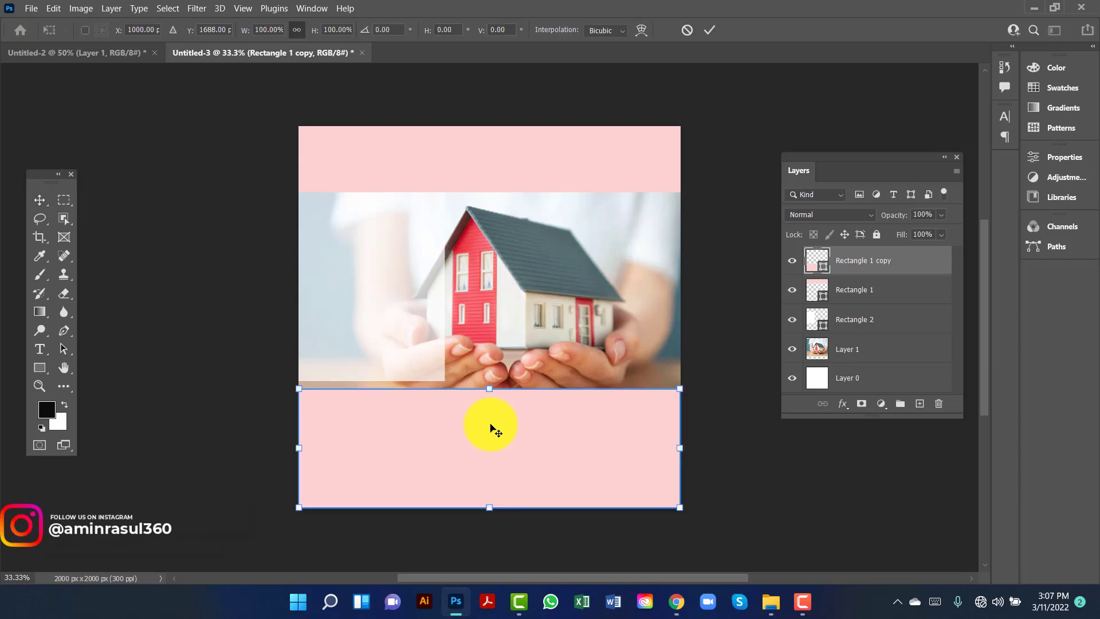
left_click_drag(490, 393, 489, 373)
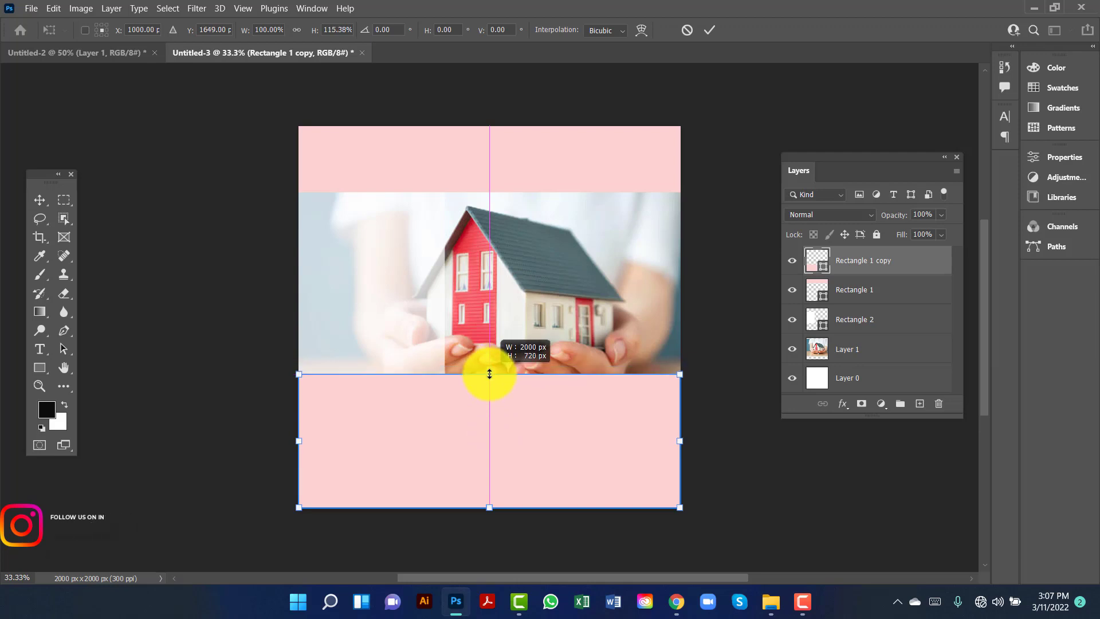
key("Return")
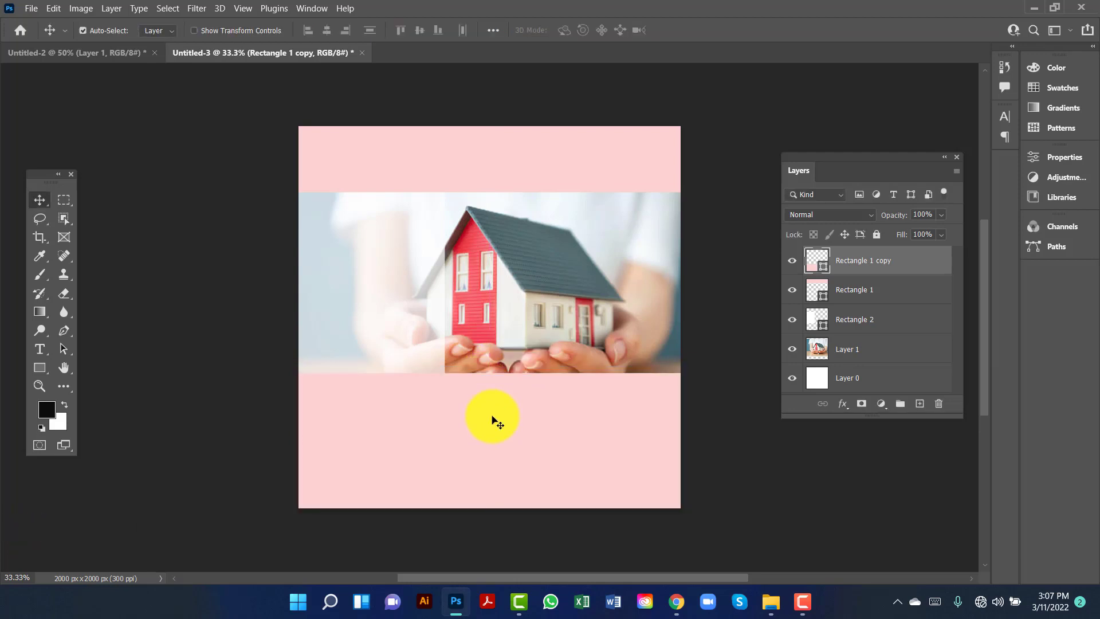
left_click(750, 432)
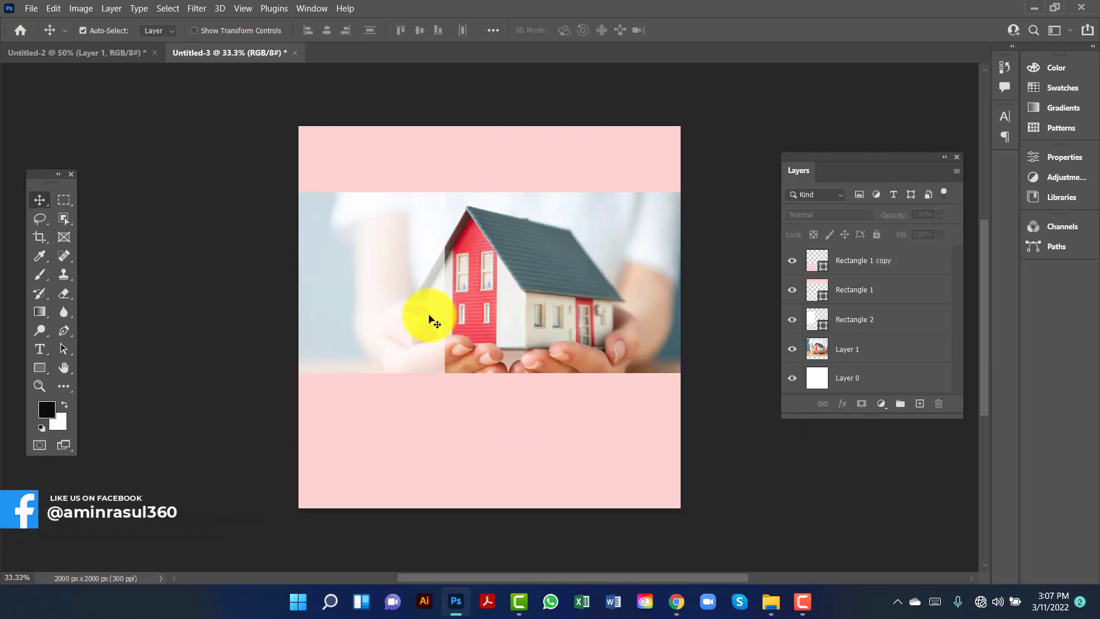
- Draw pink Rectangle 3 at the photo's lower right and widen it leftward
left_click(40, 367)
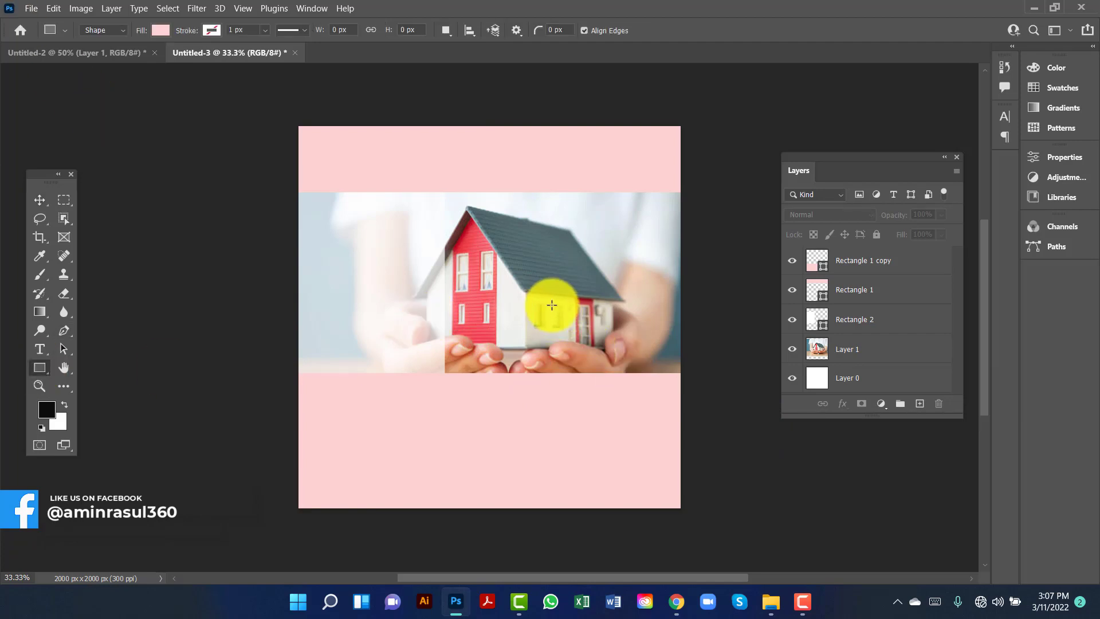
mouse_move(552, 308)
left_mouse_down()
mouse_move(680, 403)
mouse_move(680, 418)
left_mouse_up()
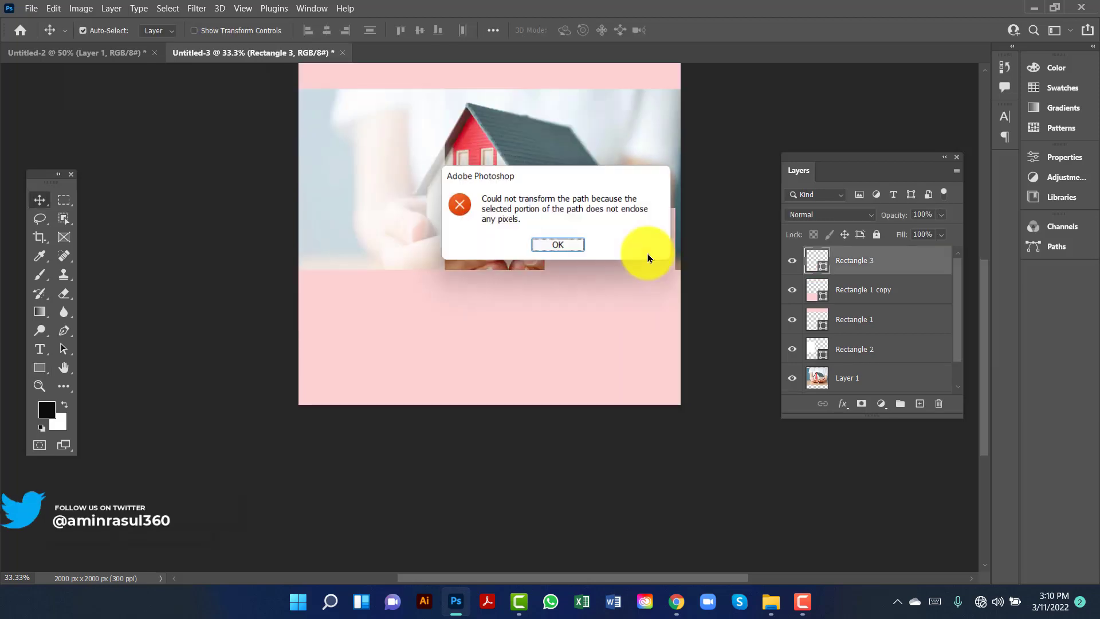
left_click(557, 244)
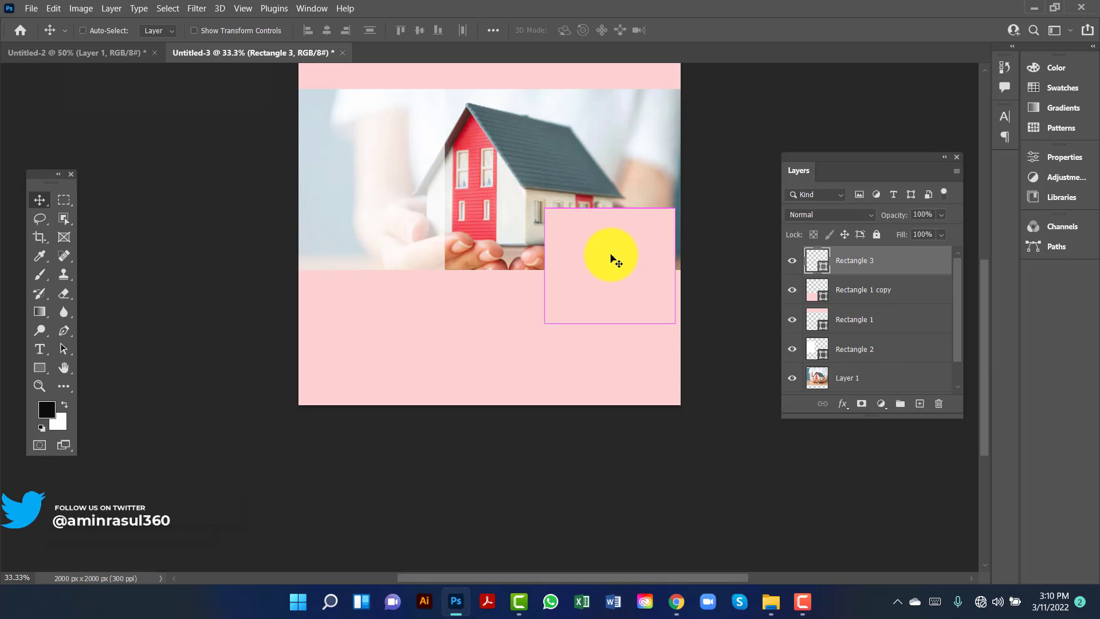
key("ctrl+t")
left_click_drag(545, 265, 518, 266)
left_click_drag(608, 265, 614, 265)
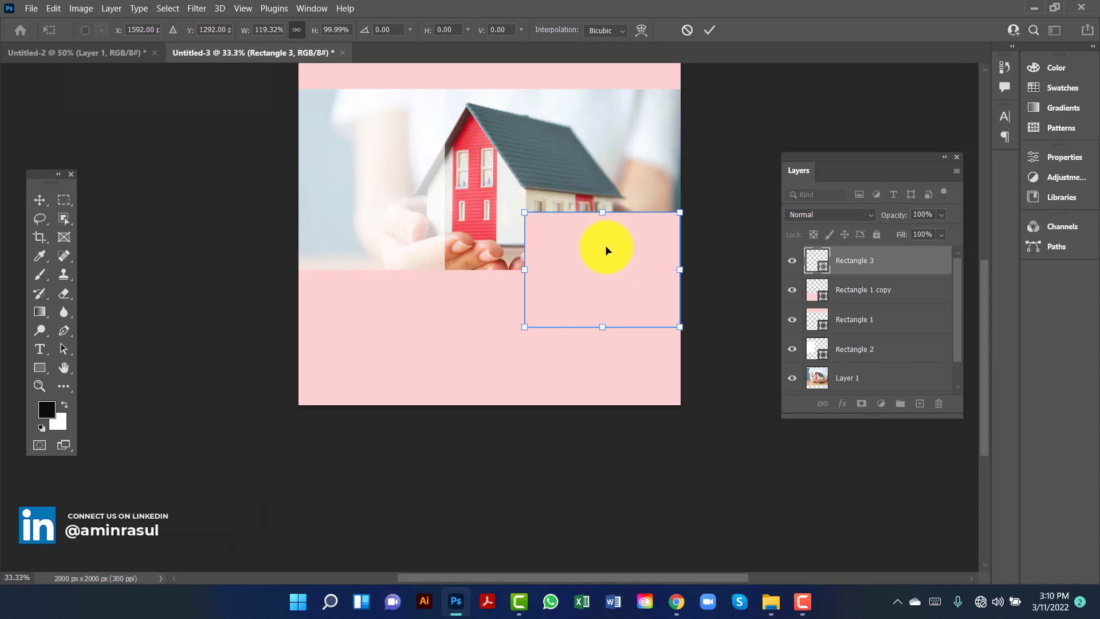
key("Return")
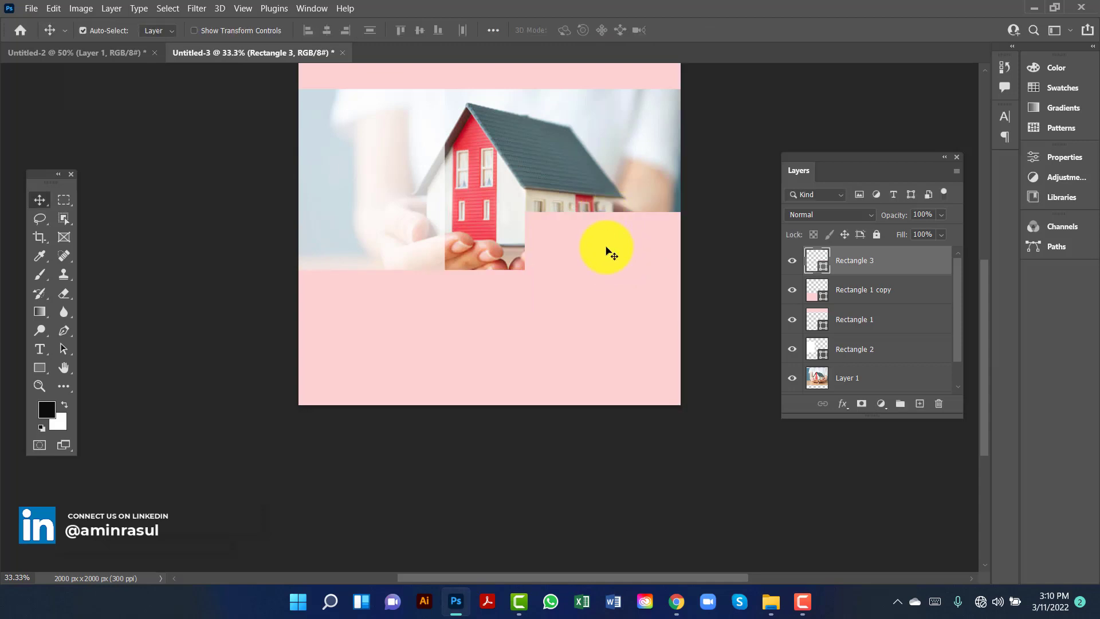
- Make Rectangle 3 white at 73% opacity and move it down about 102 px
double_click(822, 271)
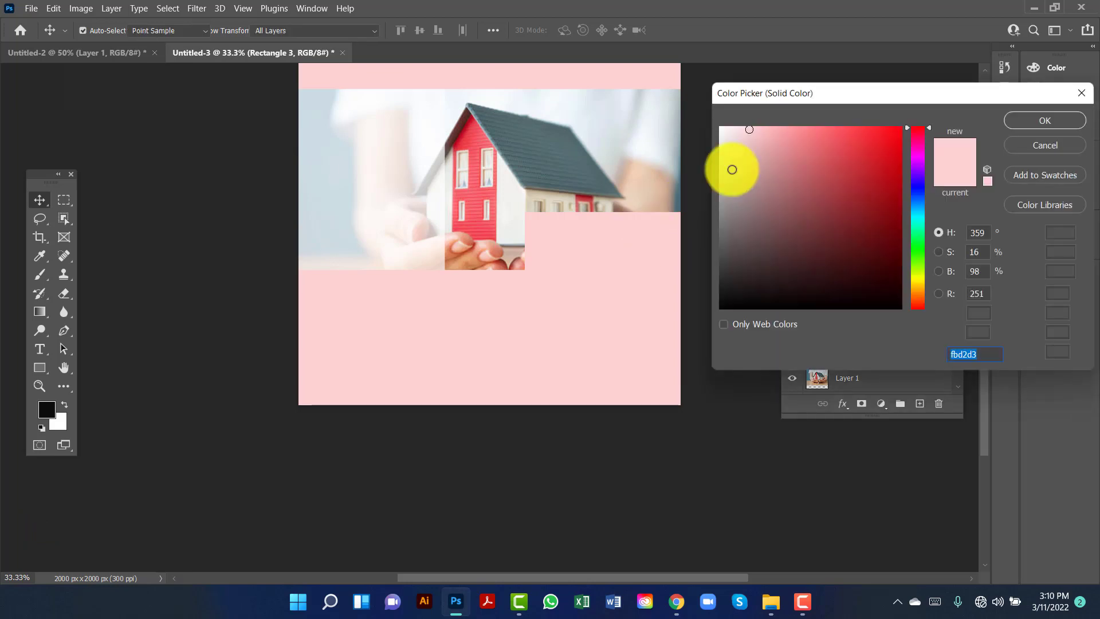
left_click_drag(730, 129, 705, 109)
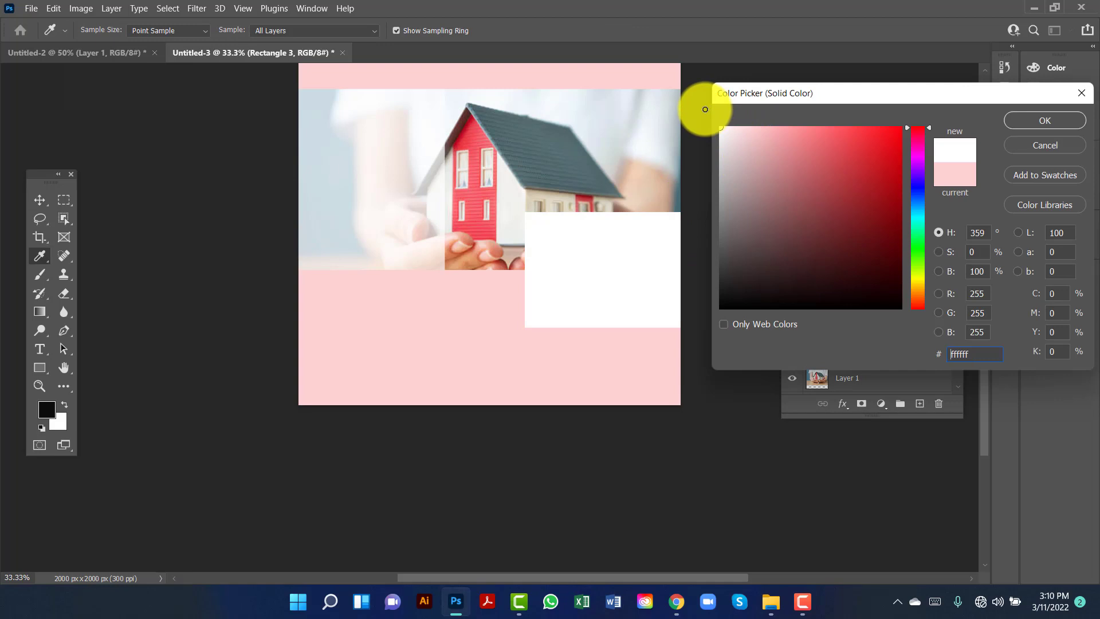
left_click(1028, 119)
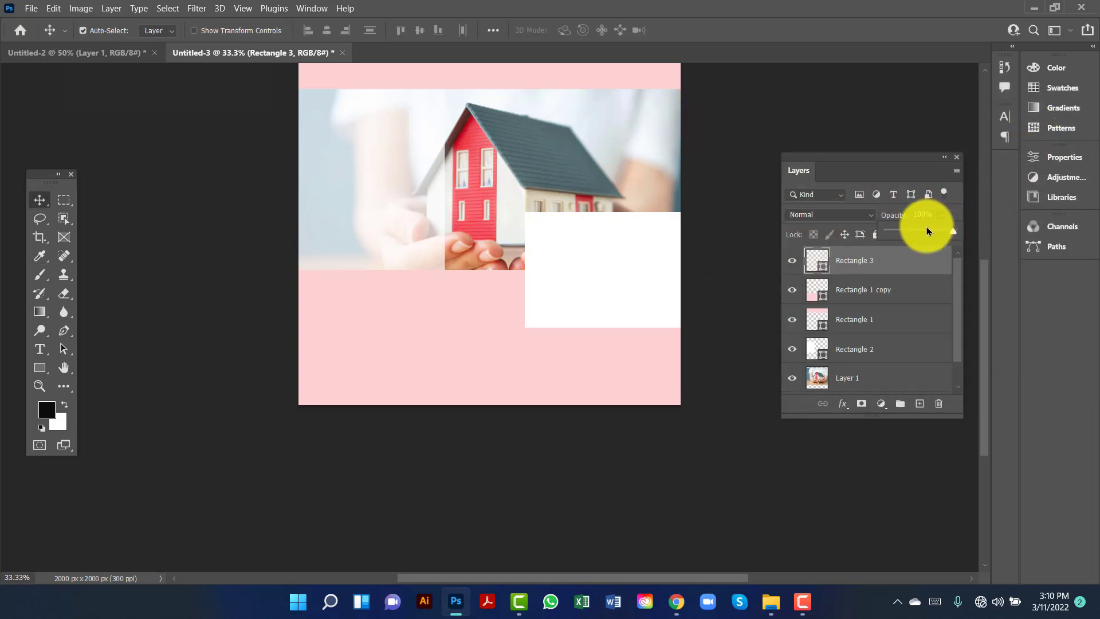
left_click_drag(952, 231, 935, 235)
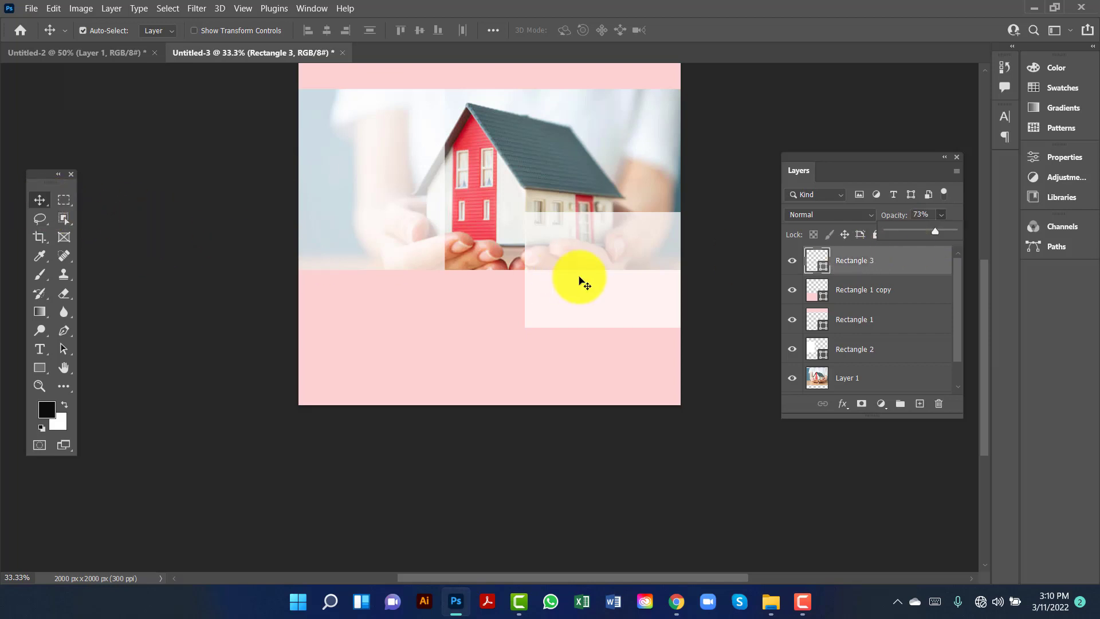
left_click_drag(579, 279, 579, 297)
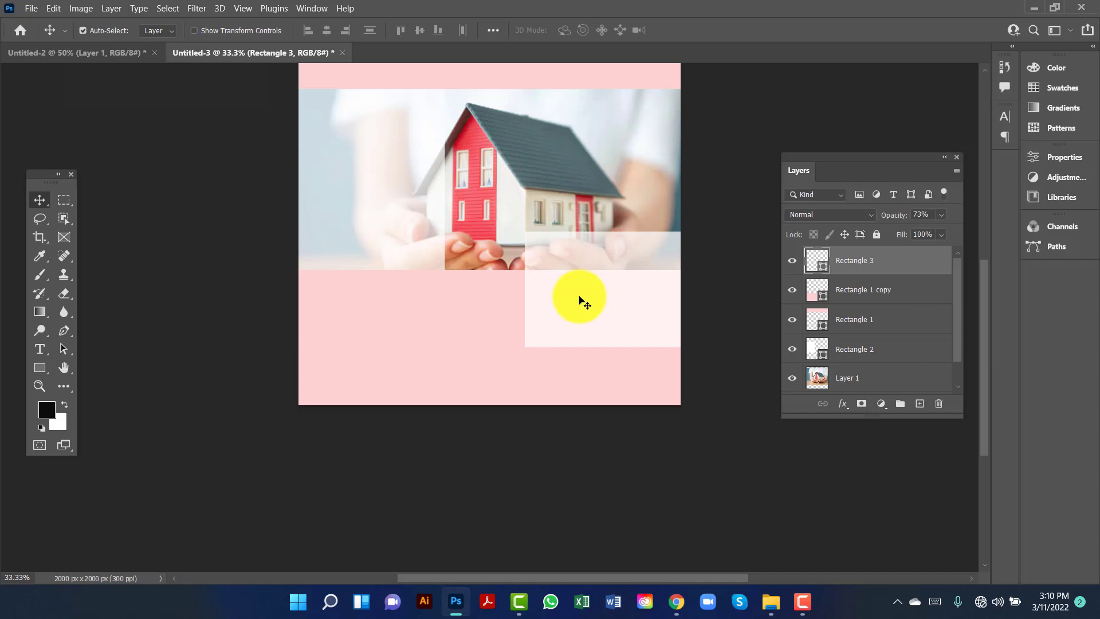
left_click(736, 307)
- Recolour the top band (Rectangle 1) to the house's coral red, f04e5a
scroll(736, 307, "up", 1)
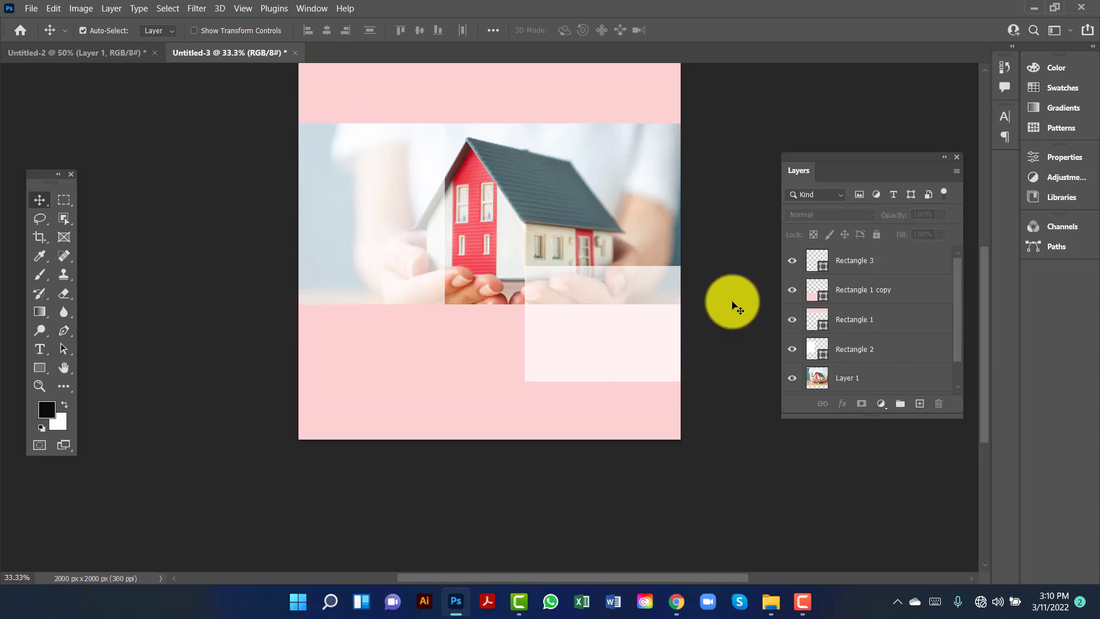
scroll(736, 307, "up", 1)
left_click(552, 121)
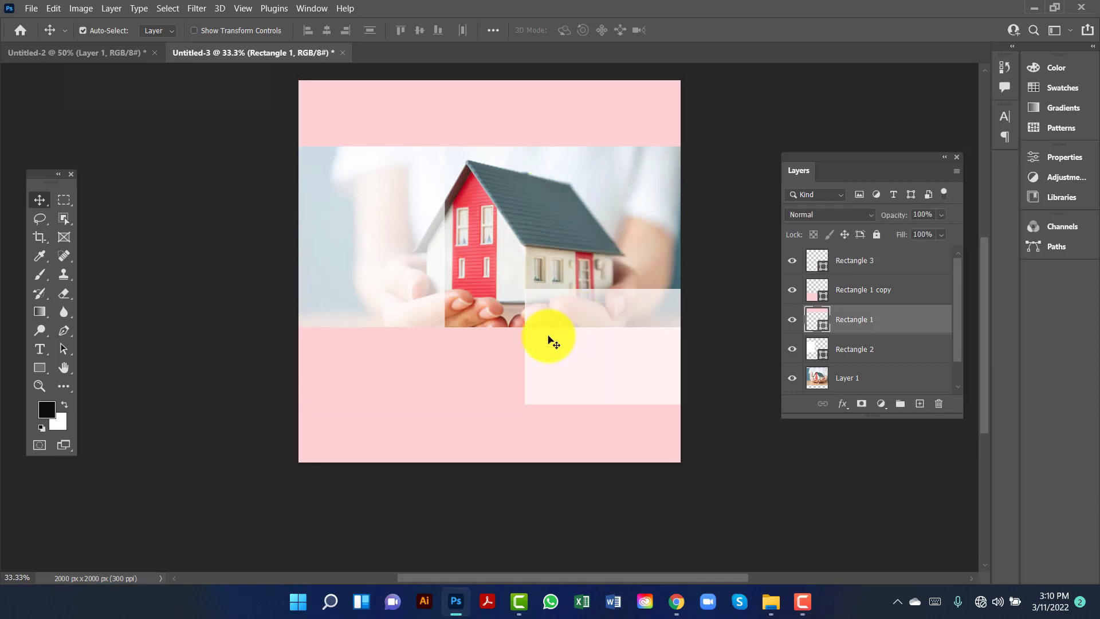
double_click(817, 319)
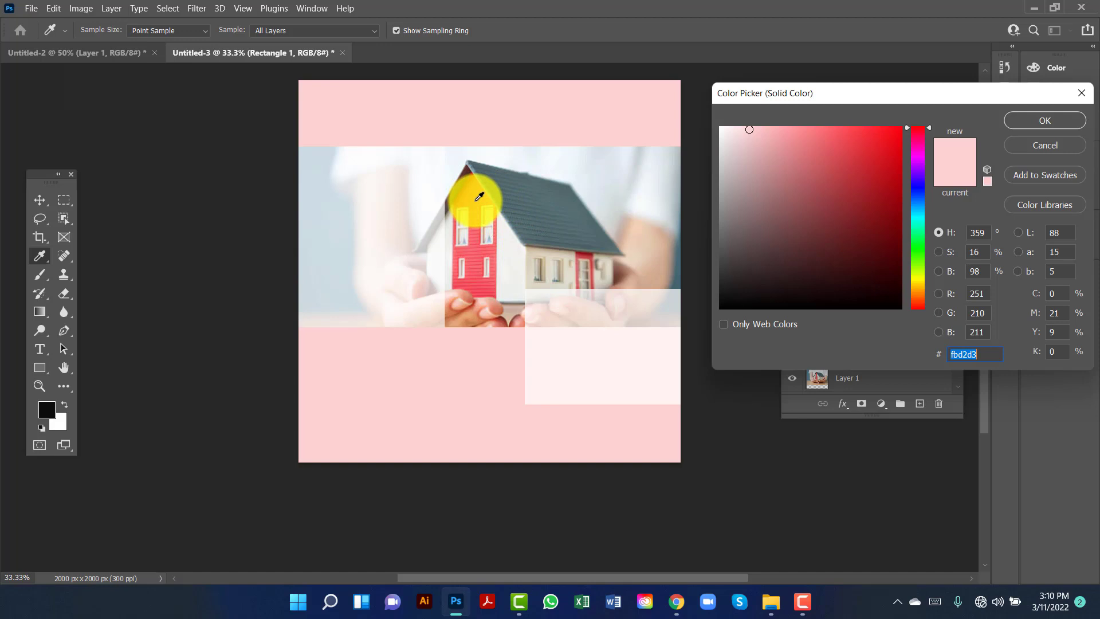
left_click(477, 199)
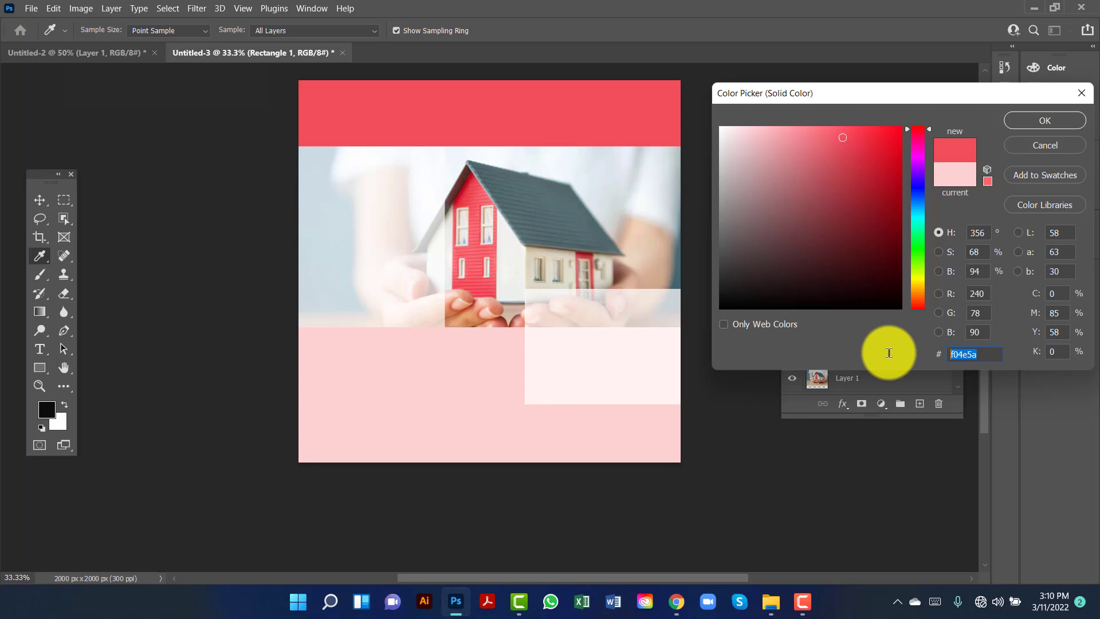
left_click(1051, 122)
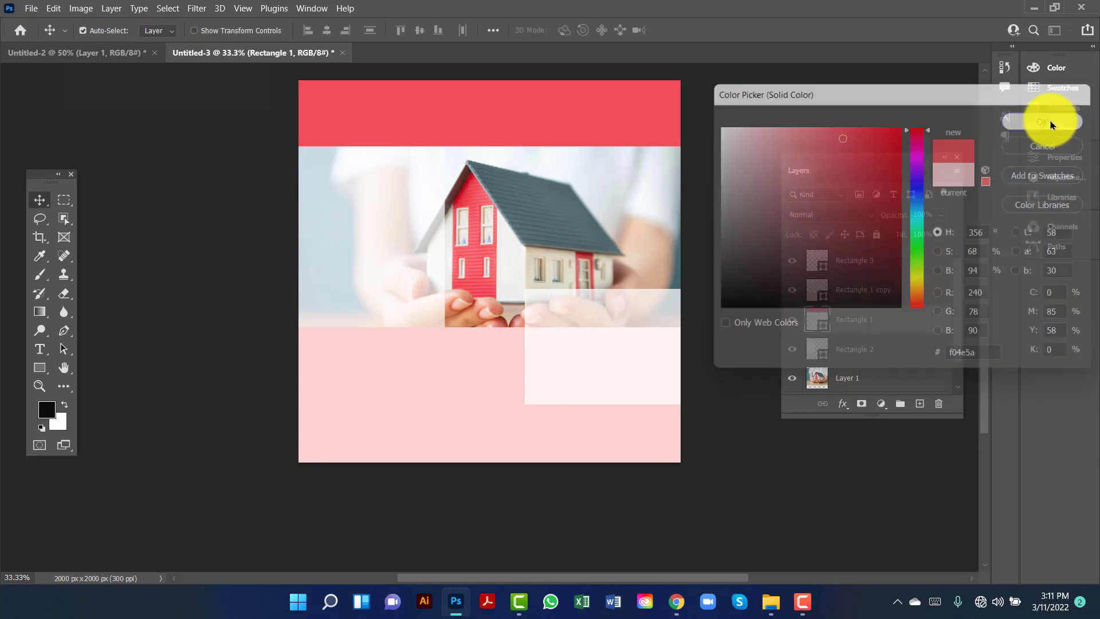
- Recolour the bottom band (Rectangle 1 copy) to the same coral red and nudge the translucent panel up
left_click(406, 417)
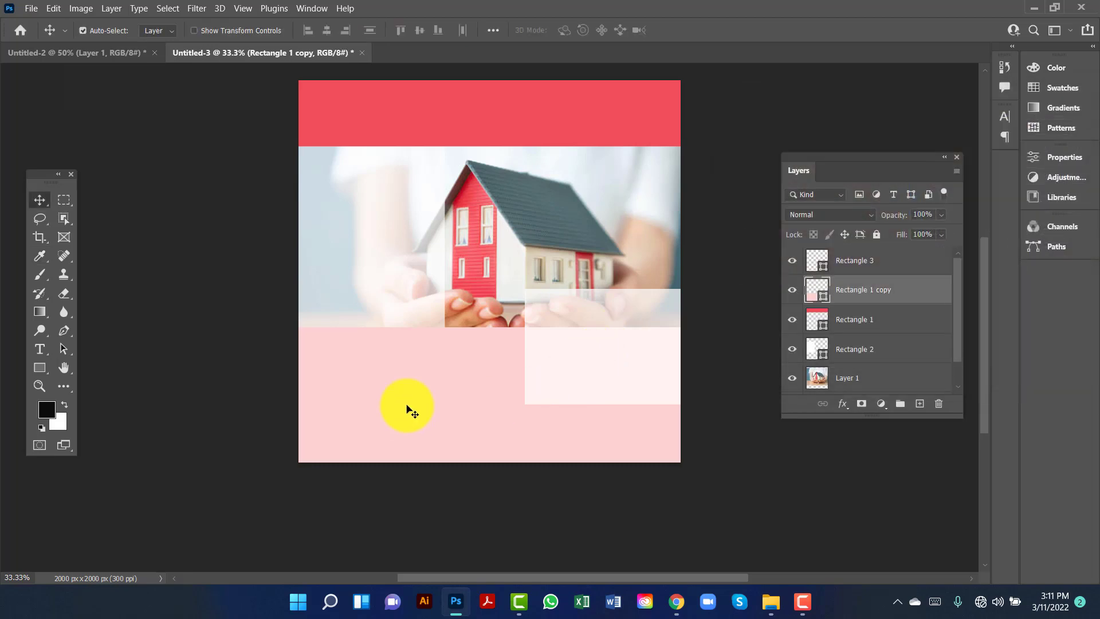
double_click(825, 303)
left_click(523, 121)
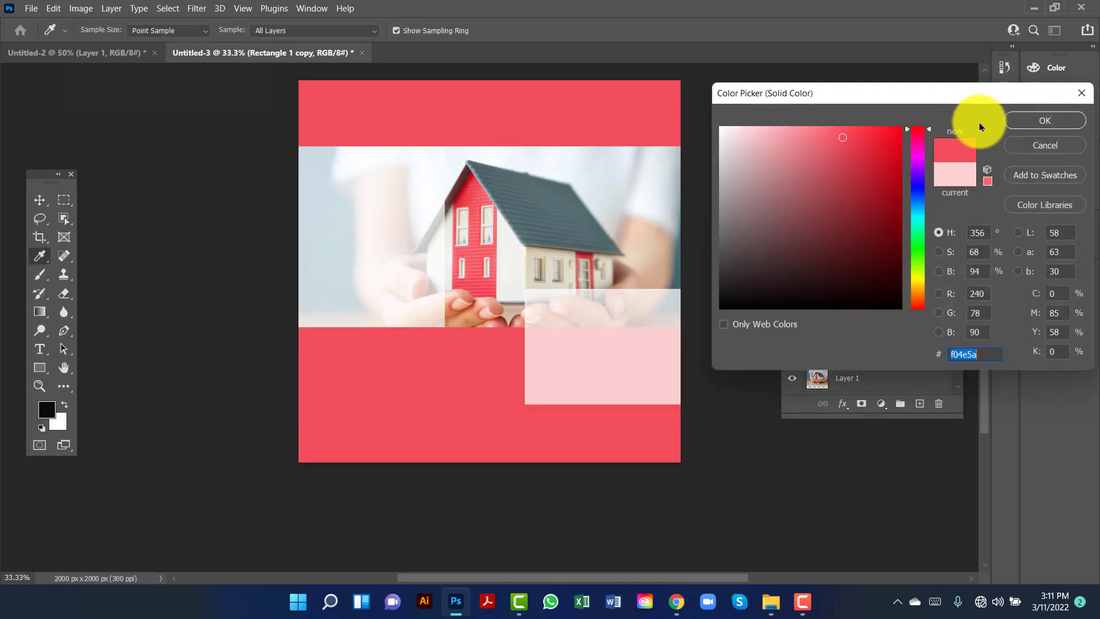
left_click(1036, 123)
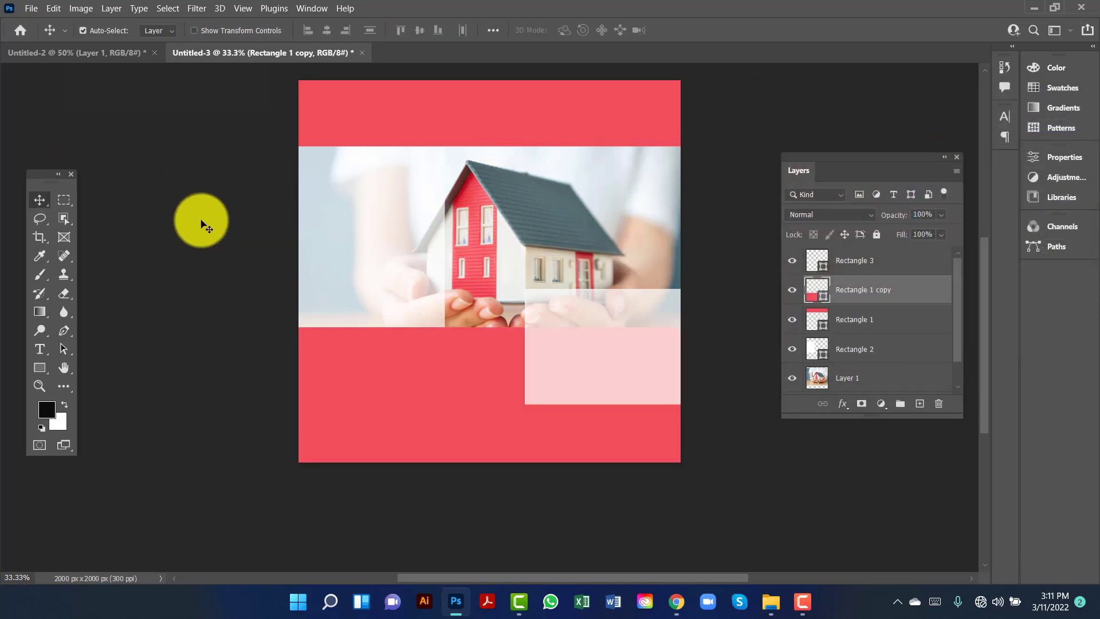
left_click(203, 226)
left_click_drag(626, 355, 618, 336)
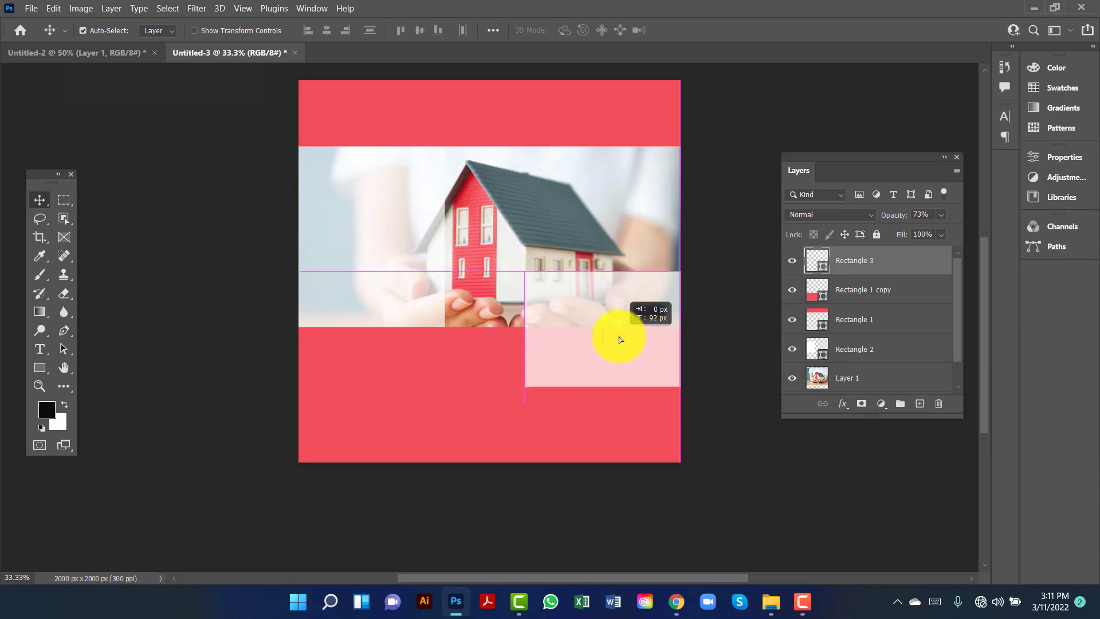
- Group all layers from Rectangle 3 to Layer 0 into a locked group named Design
scroll(888, 320, "down", 1)
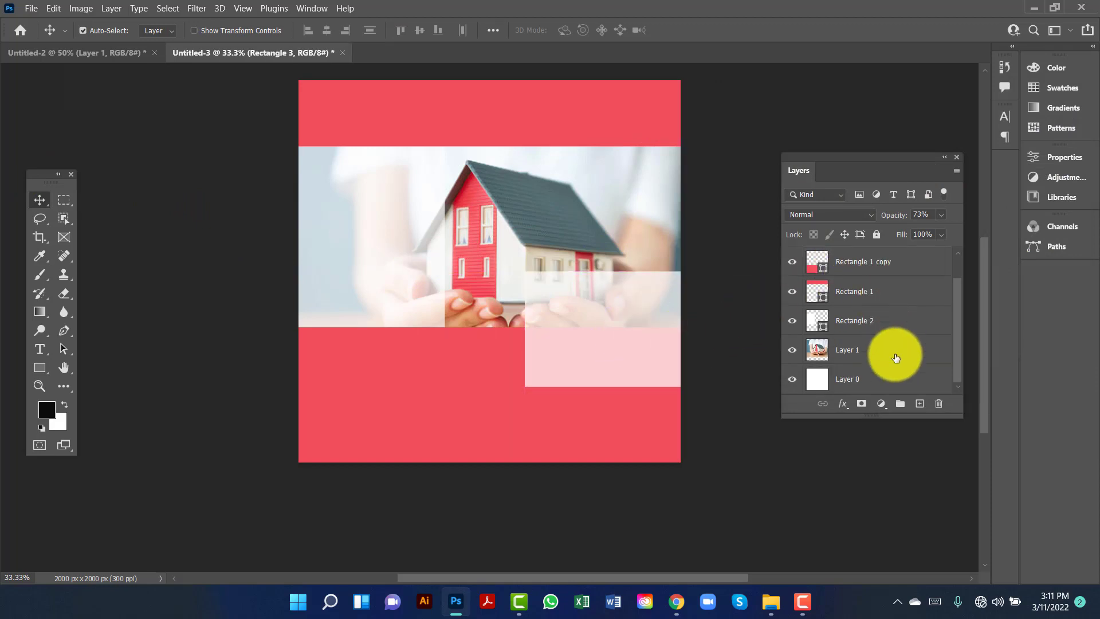
left_click(883, 381)
scroll(885, 327, "up", 1)
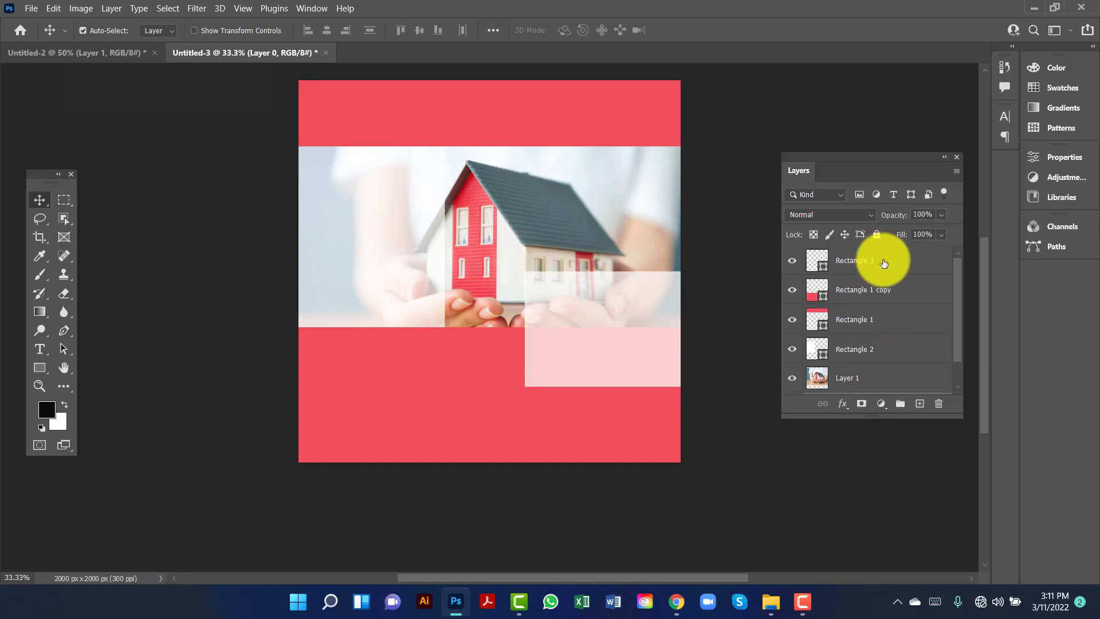
left_click(853, 262, "shift")
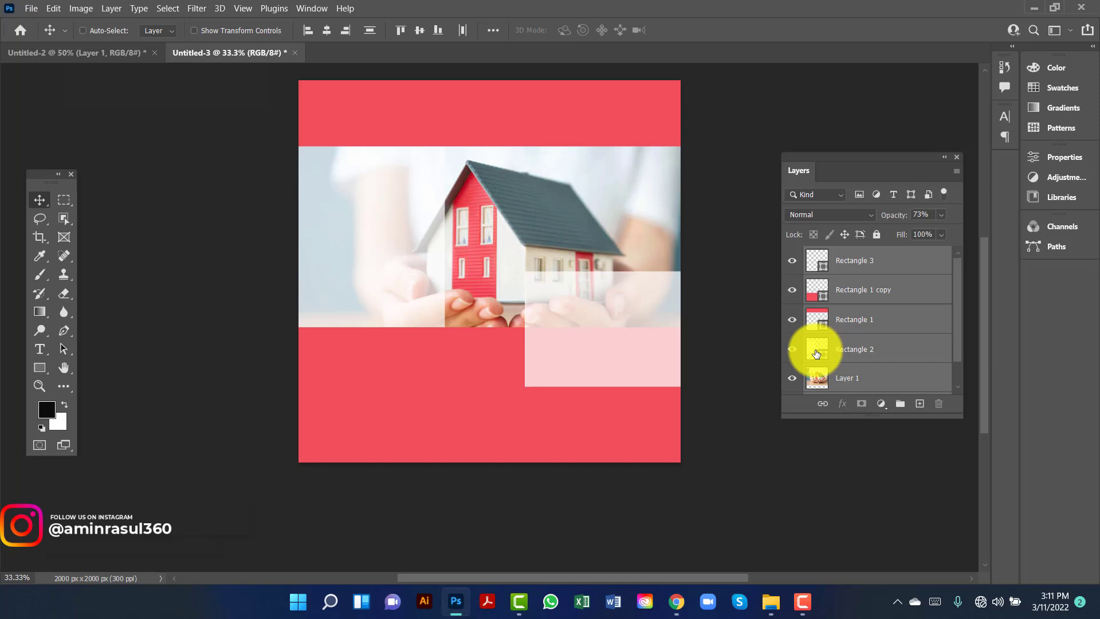
key("ctrl+g")
type("Design")
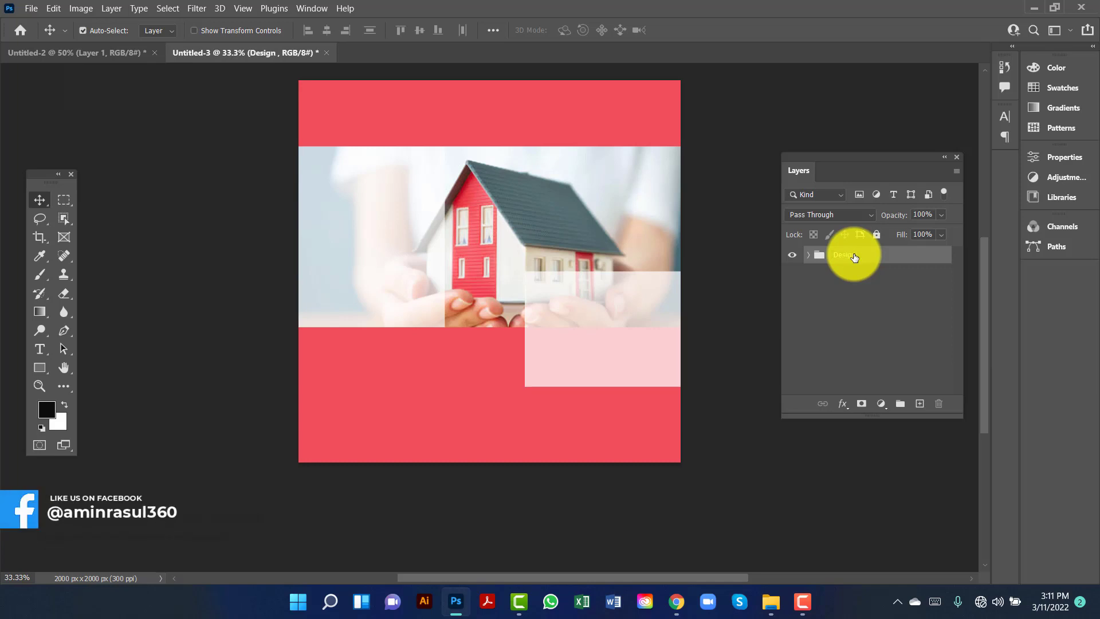
left_click(877, 235)
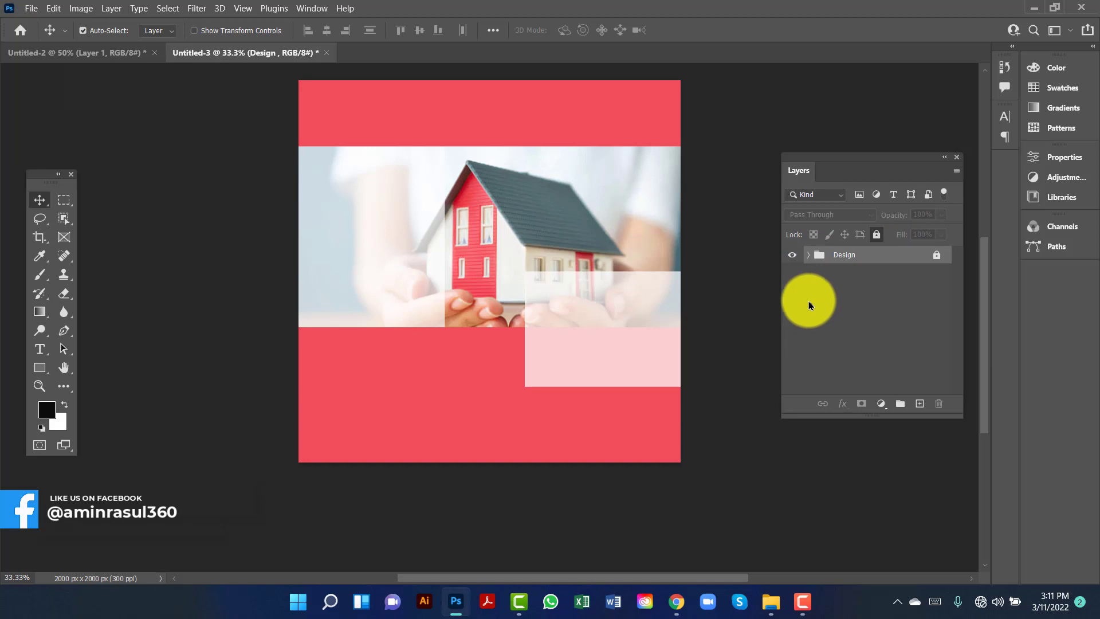
left_click(32, 351)
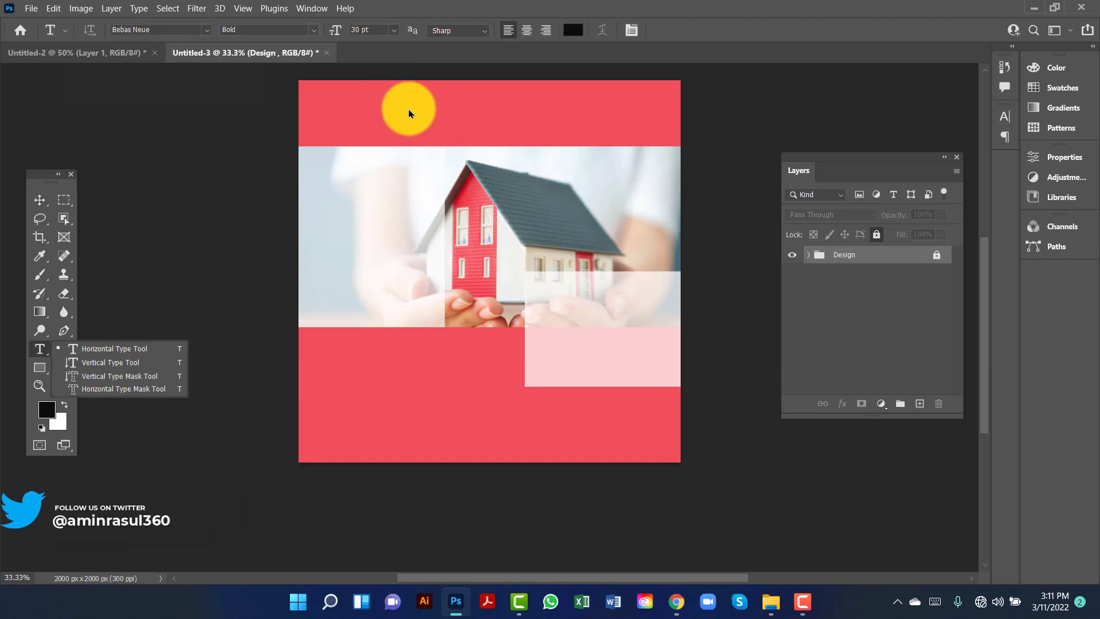
- Set the text to Bebas Neue Bold 30 pt in pure white
left_click(162, 28)
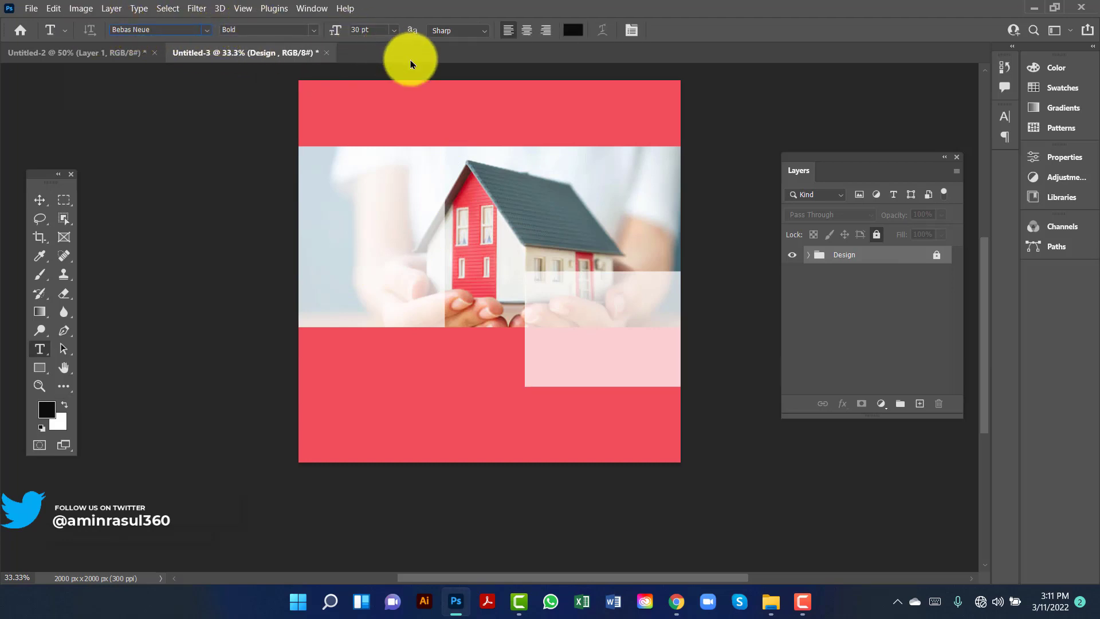
left_click(577, 33)
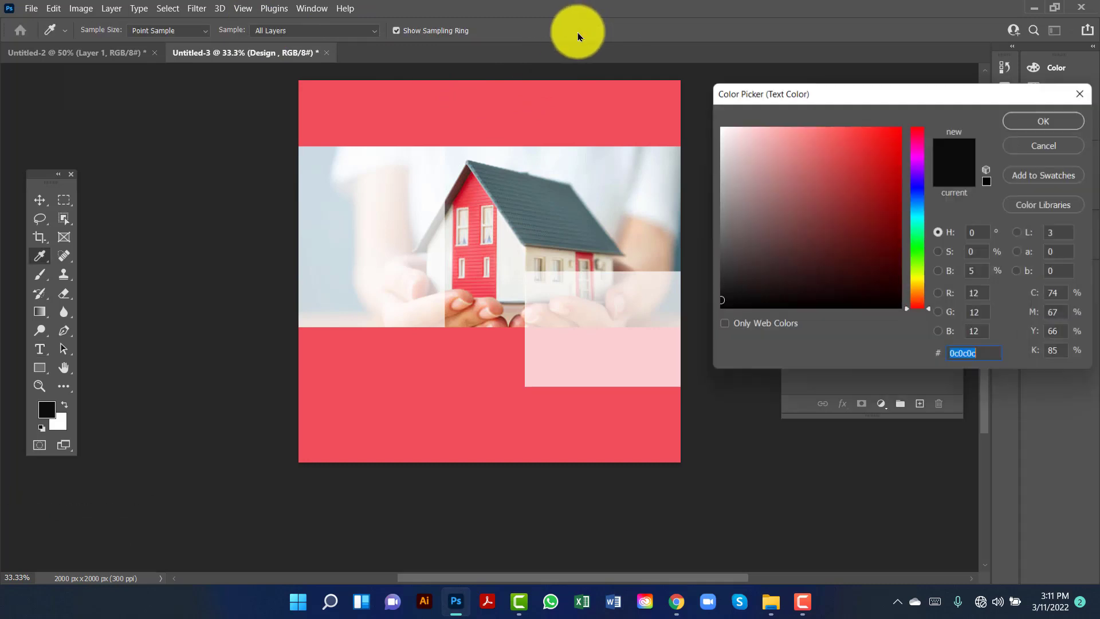
left_click_drag(731, 128, 711, 123)
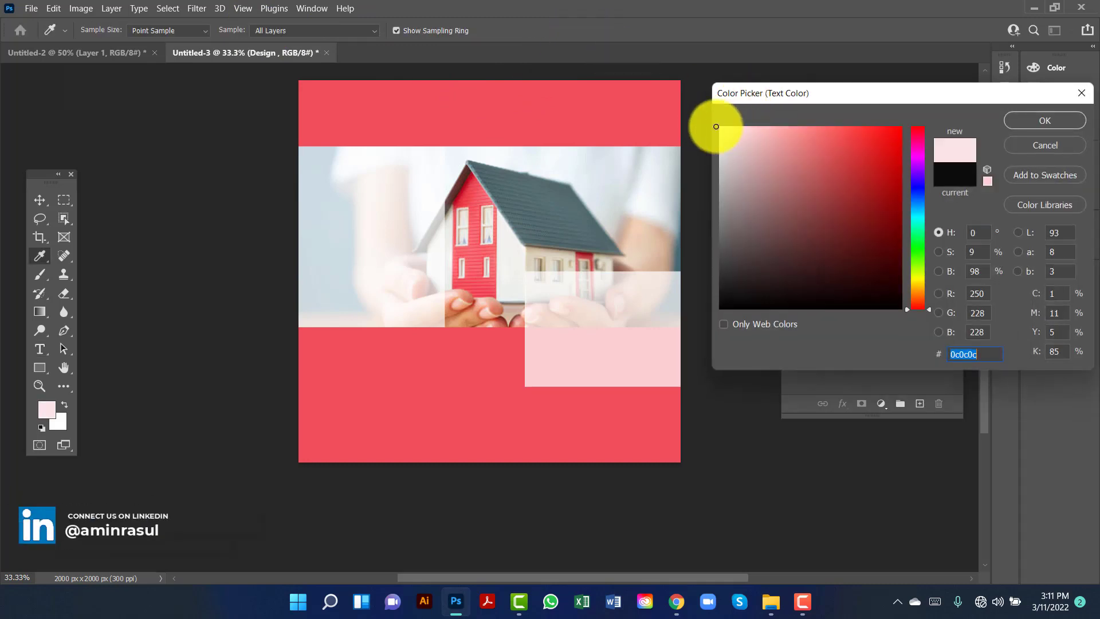
left_click(720, 127)
left_click(1025, 120)
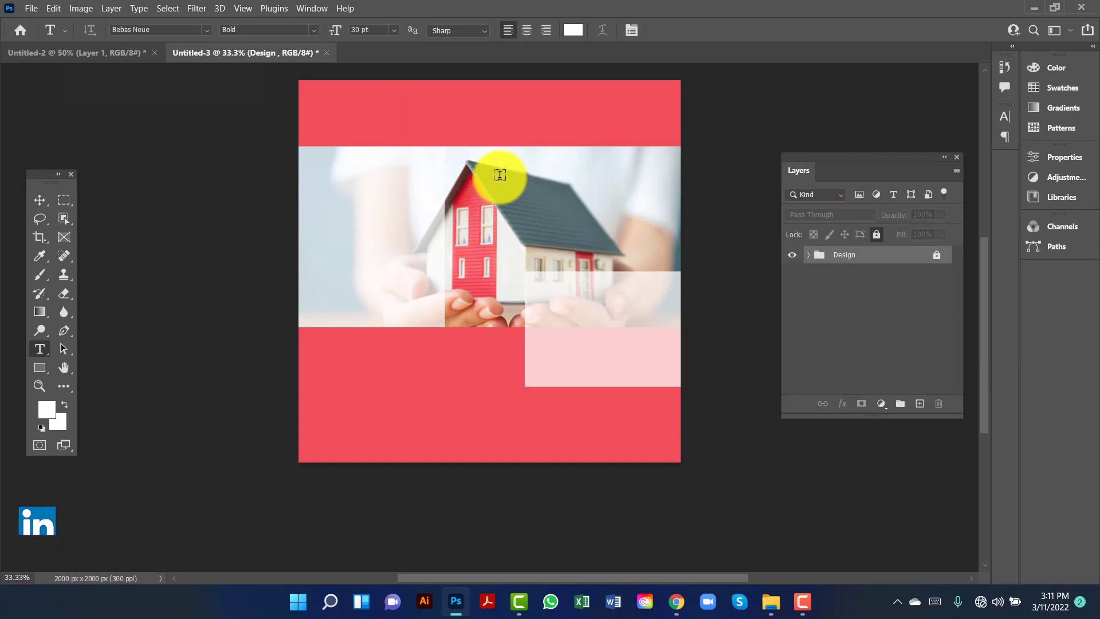
- Type 'HOME INSURANCE' in the top band and commit it
left_click(499, 174)
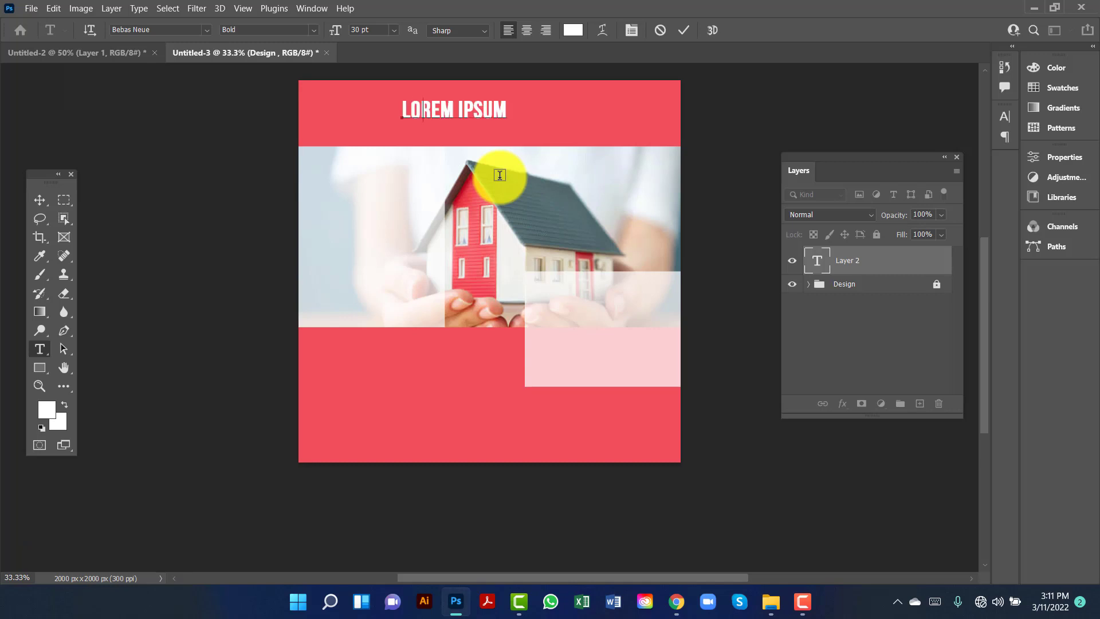
type("HOME I")
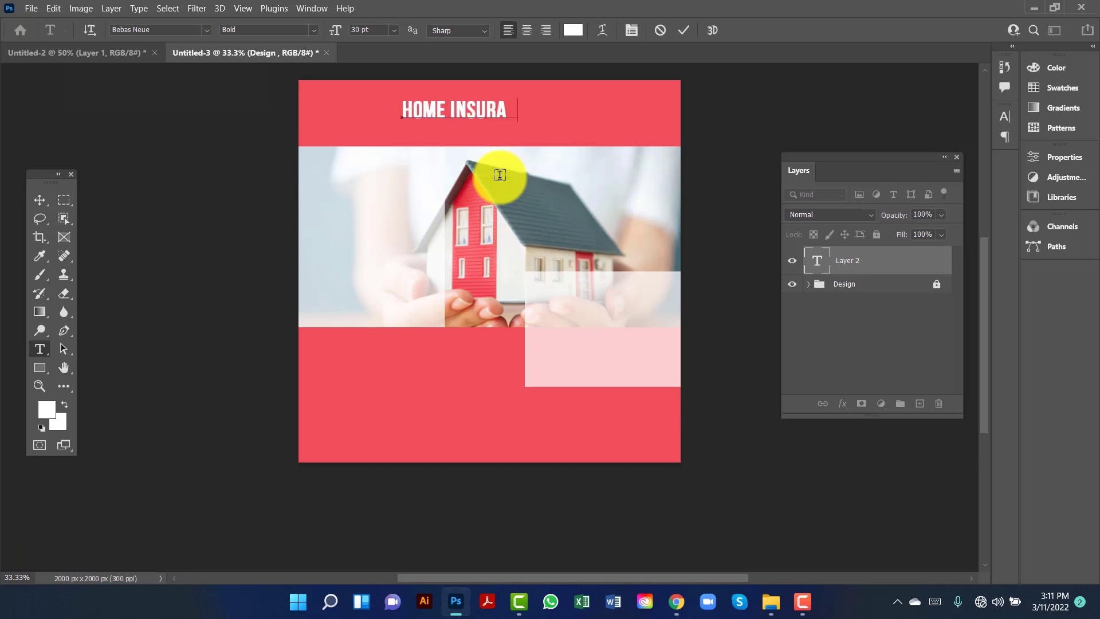
type("NSURANCE")
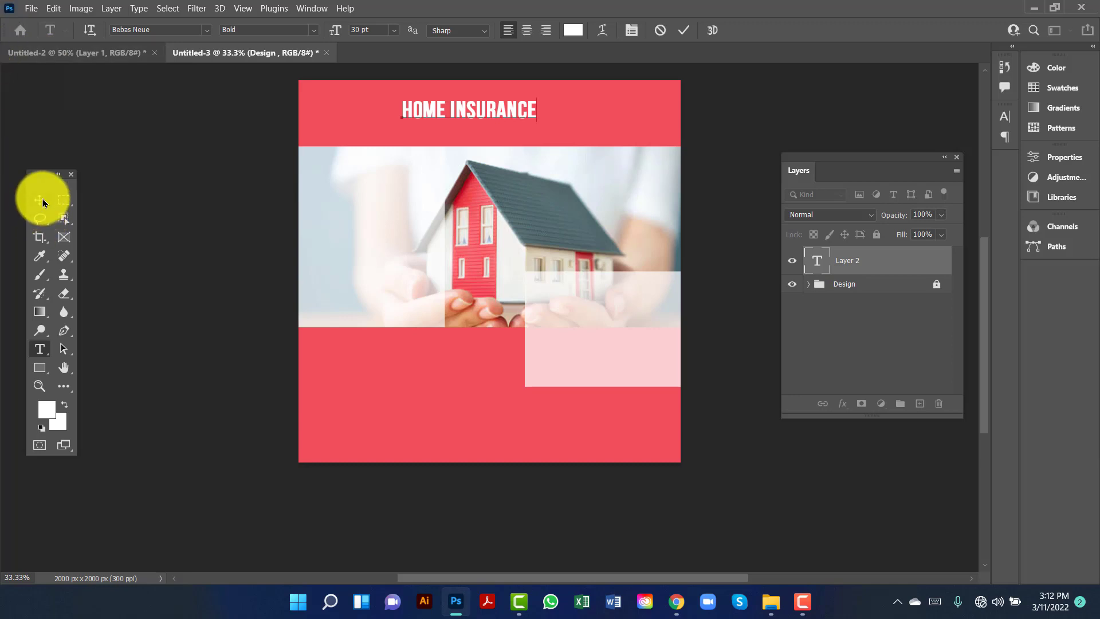
left_click(40, 200)
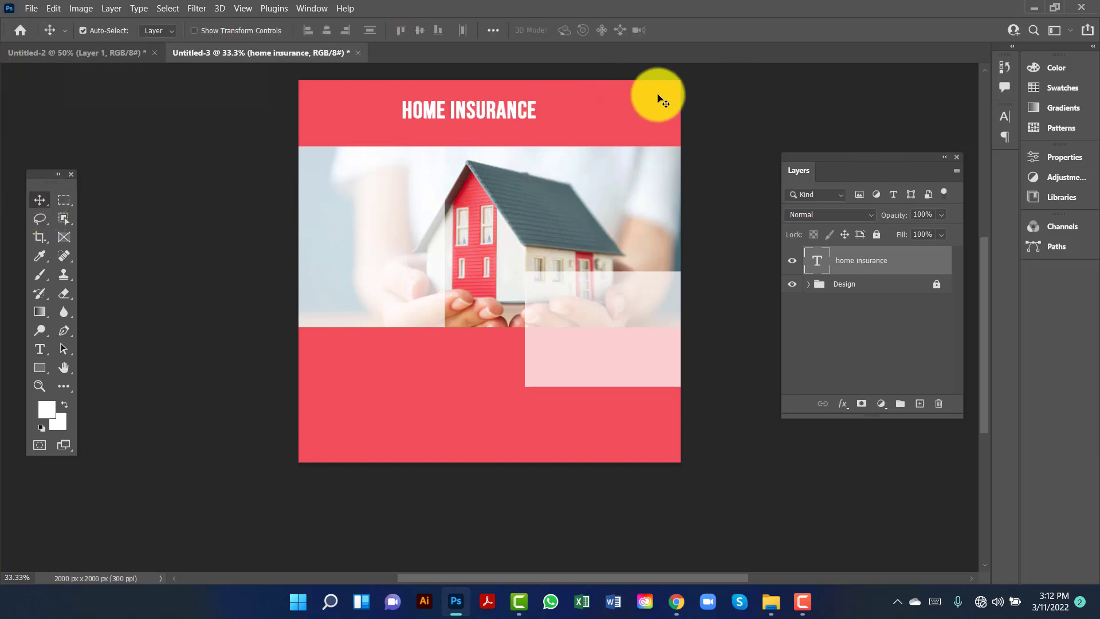
- Scale the HOME INSURANCE heading up to about 225% and centre it in the top band
left_click(502, 119)
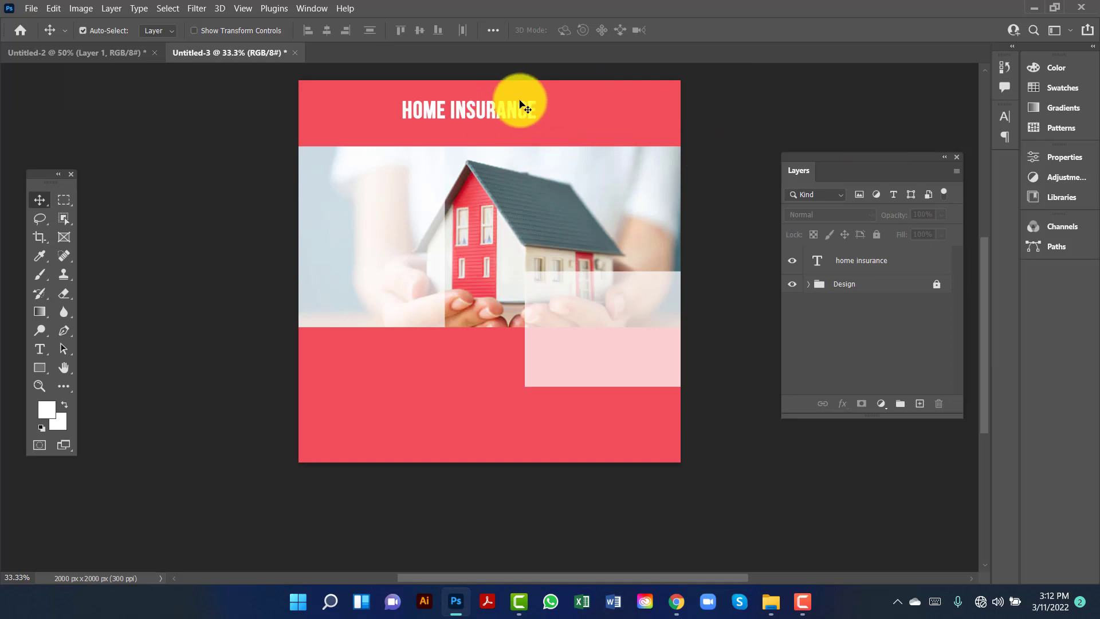
left_click(877, 267)
key("ctrl+t")
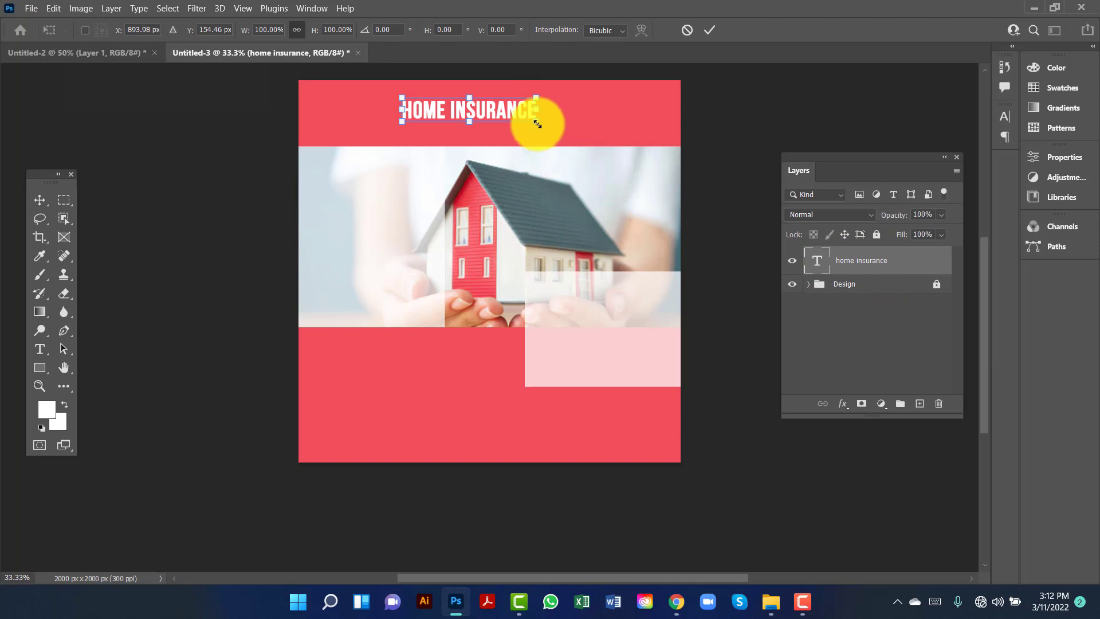
mouse_move(537, 124)
left_mouse_down()
mouse_move(671, 181)
mouse_move(625, 147)
left_mouse_up()
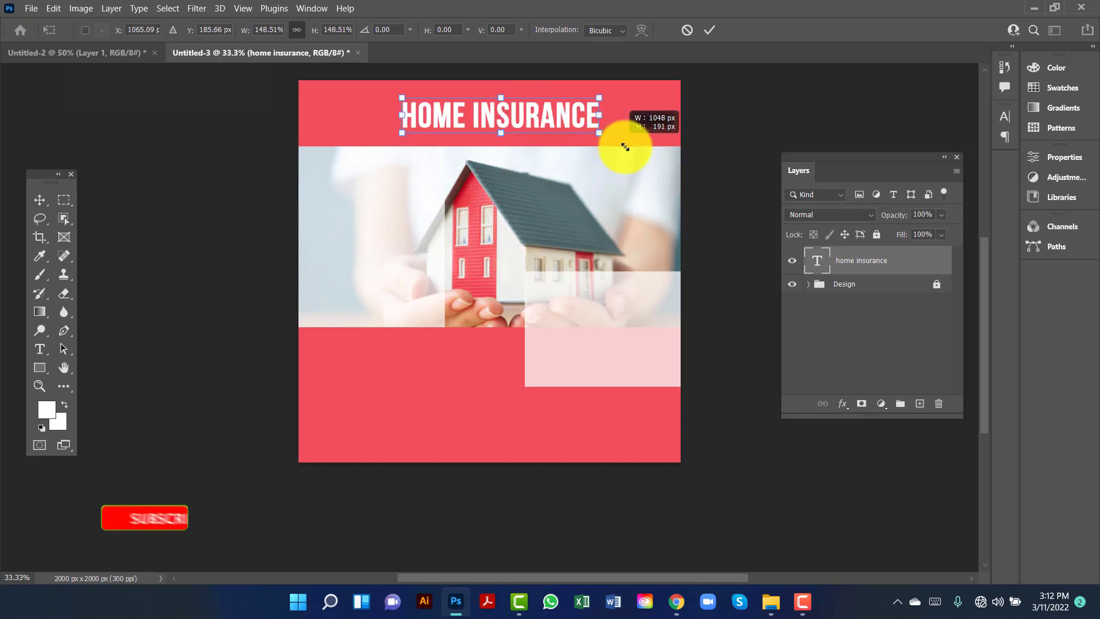
mouse_move(625, 148)
left_mouse_down()
mouse_move(624, 136)
mouse_move(580, 123)
left_mouse_up()
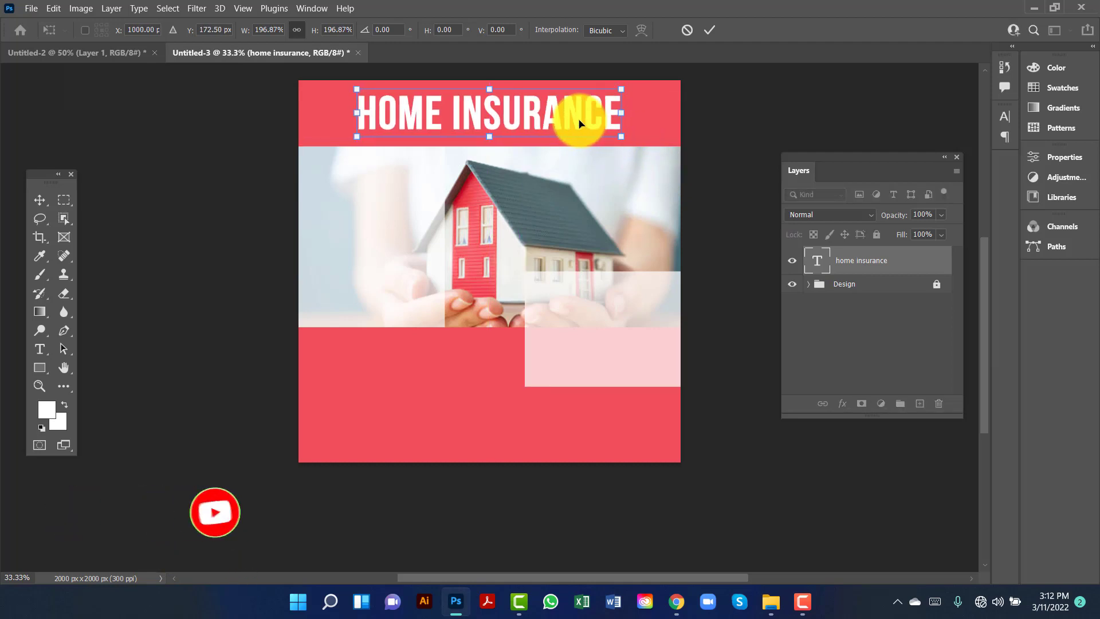
mouse_move(622, 138)
left_mouse_down()
mouse_move(659, 143)
mouse_move(603, 117)
left_mouse_up()
key("Return")
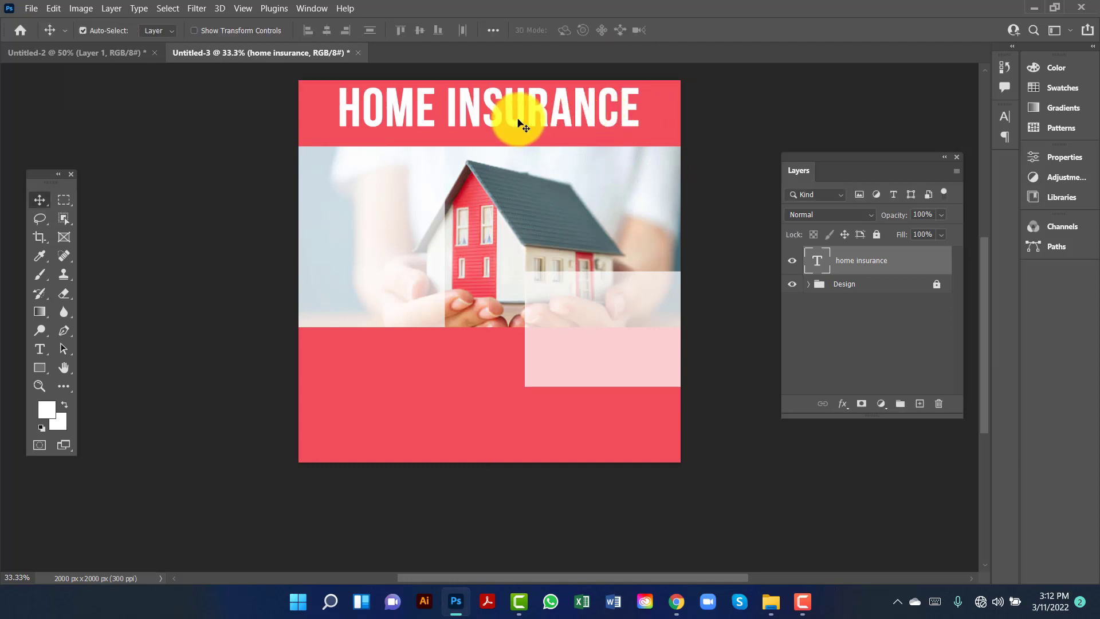
- Duplicate the heading into the bottom band, shrink it to about 56%, and shift it lower-left
double_click(519, 126)
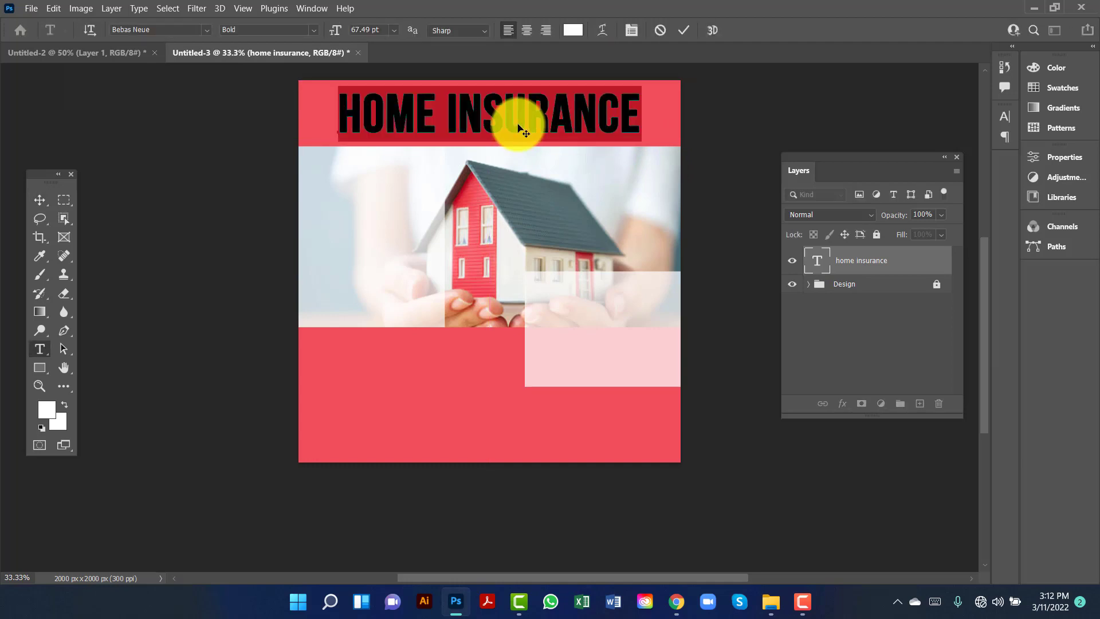
left_click(38, 200)
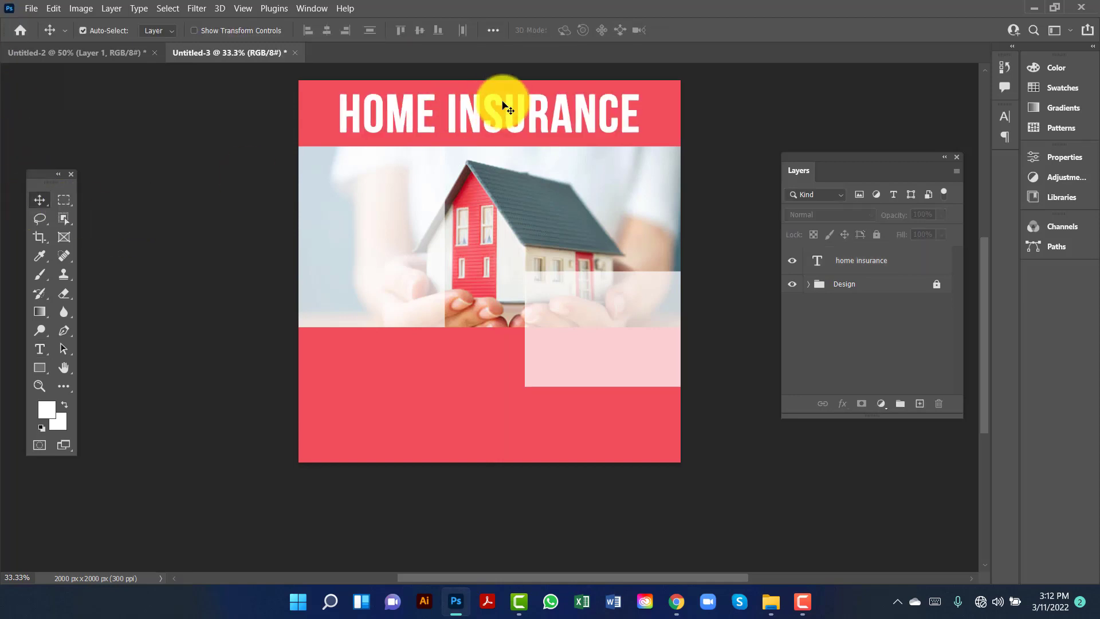
left_click_drag(519, 131, 504, 440)
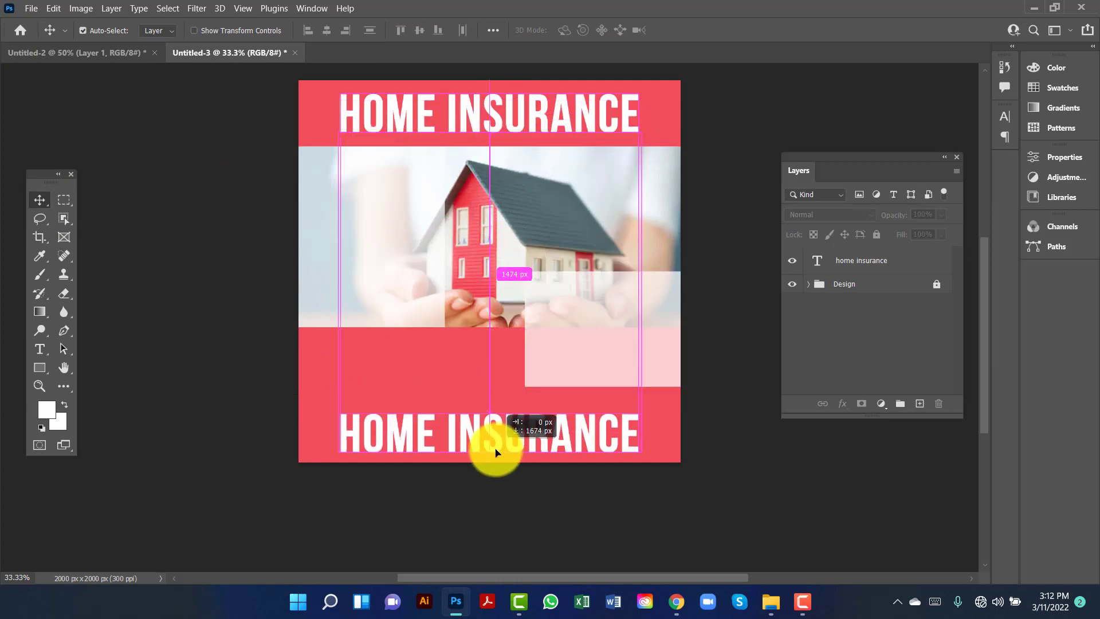
left_click_drag(504, 440, 502, 457)
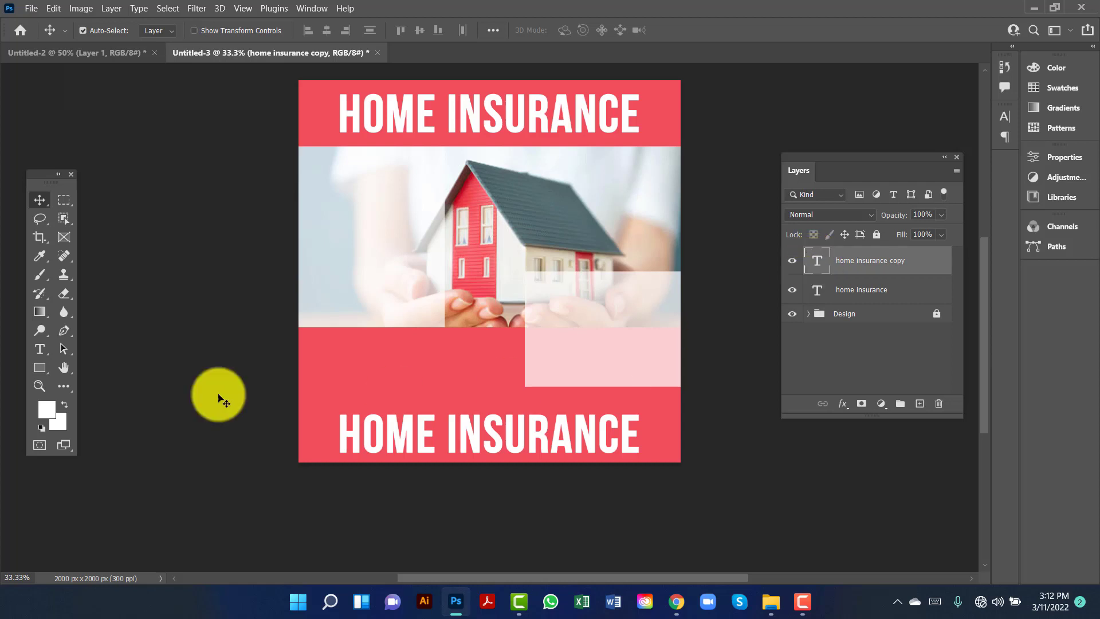
key("ctrl+t")
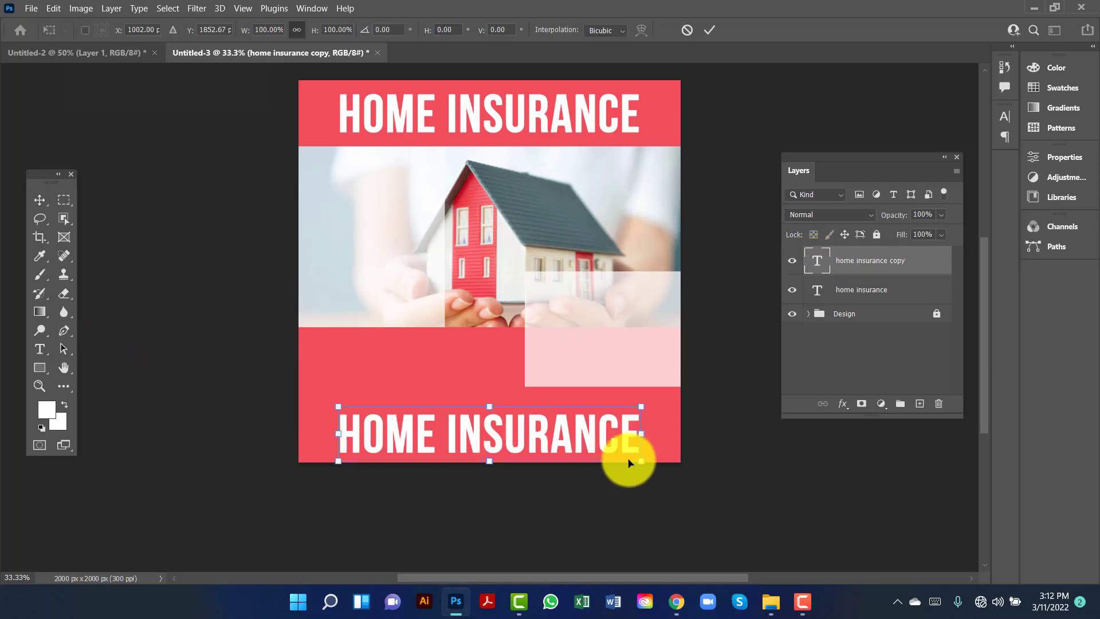
left_click_drag(641, 461, 514, 428)
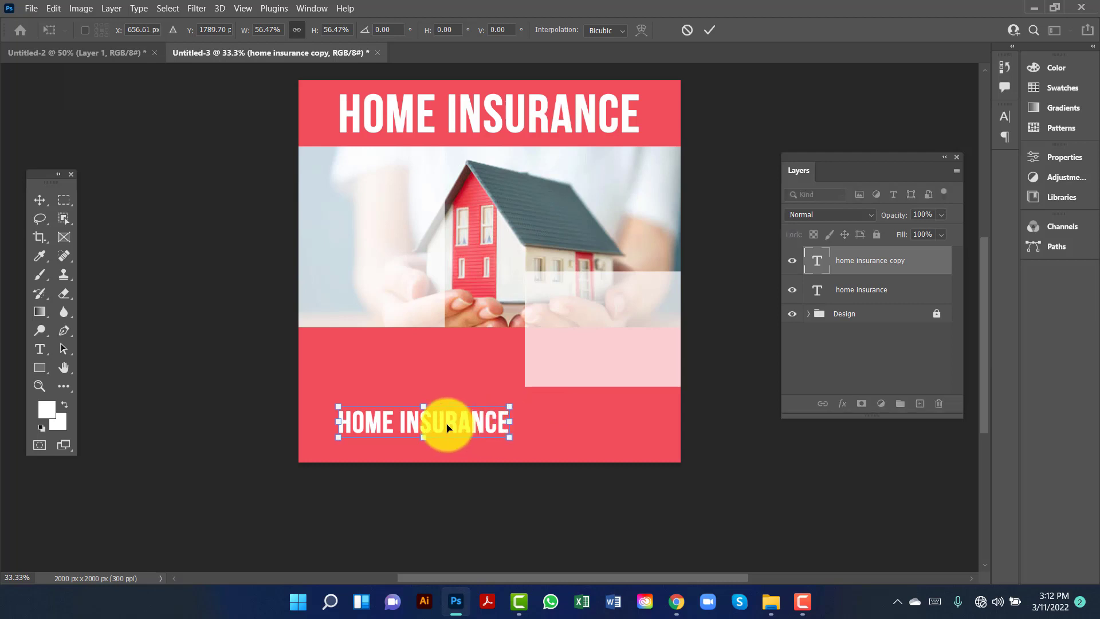
left_click_drag(447, 424, 420, 443)
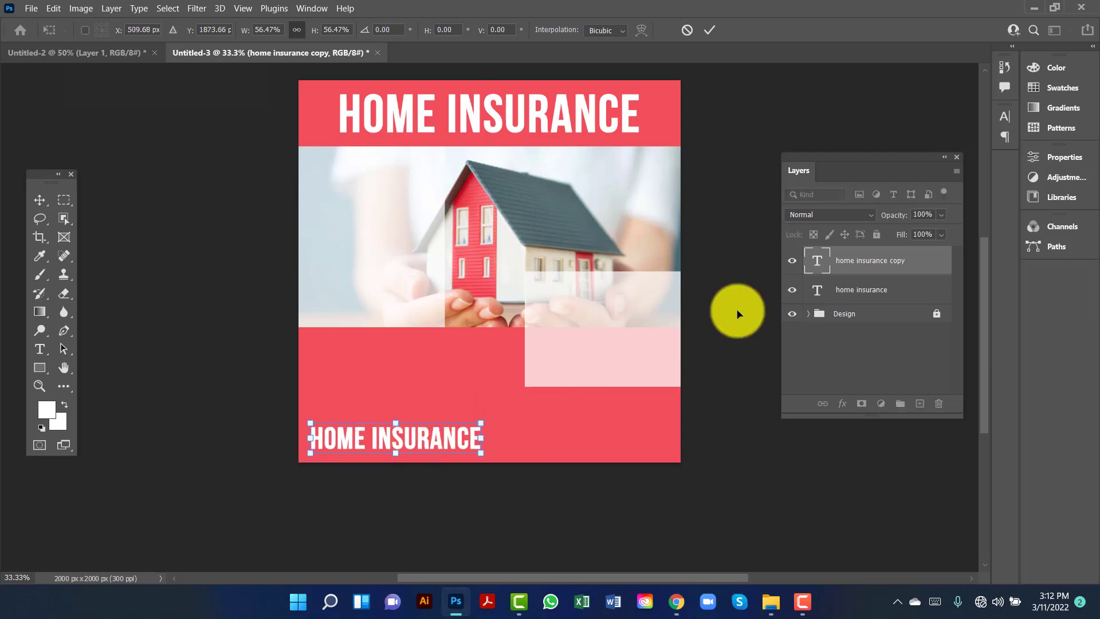
- Retype the bottom copy as 'GET YOUR ALL INSURANCE AT ONE PLACE'
double_click(814, 262)
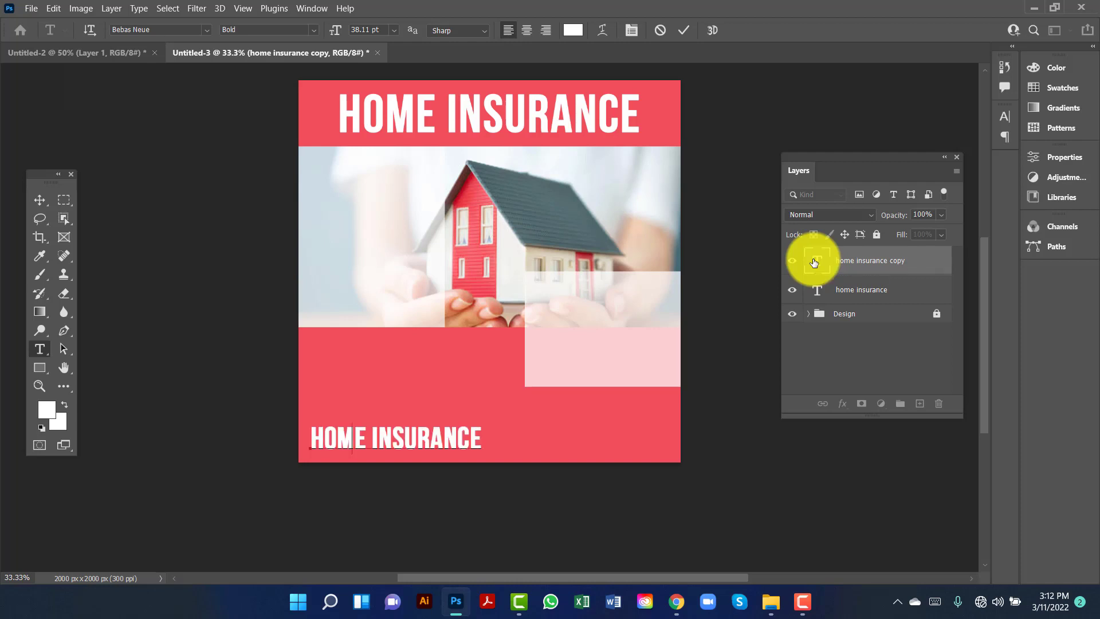
type("GET YOUR ALL")
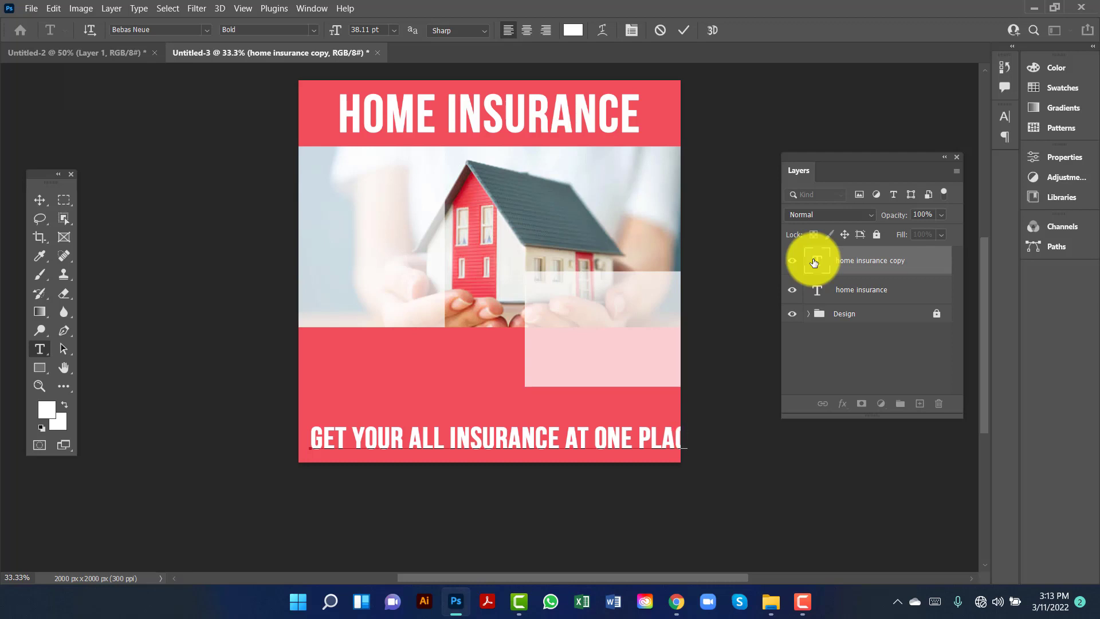
left_click(40, 200)
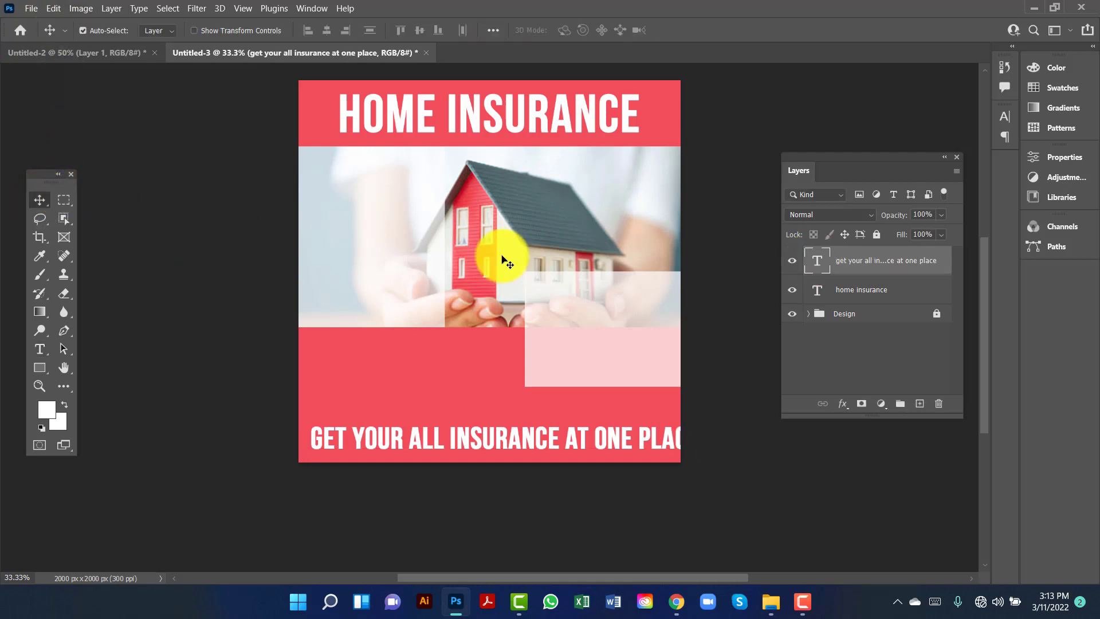
- Resize the tagline to span and centre along the bottom band
key("ctrl+t")
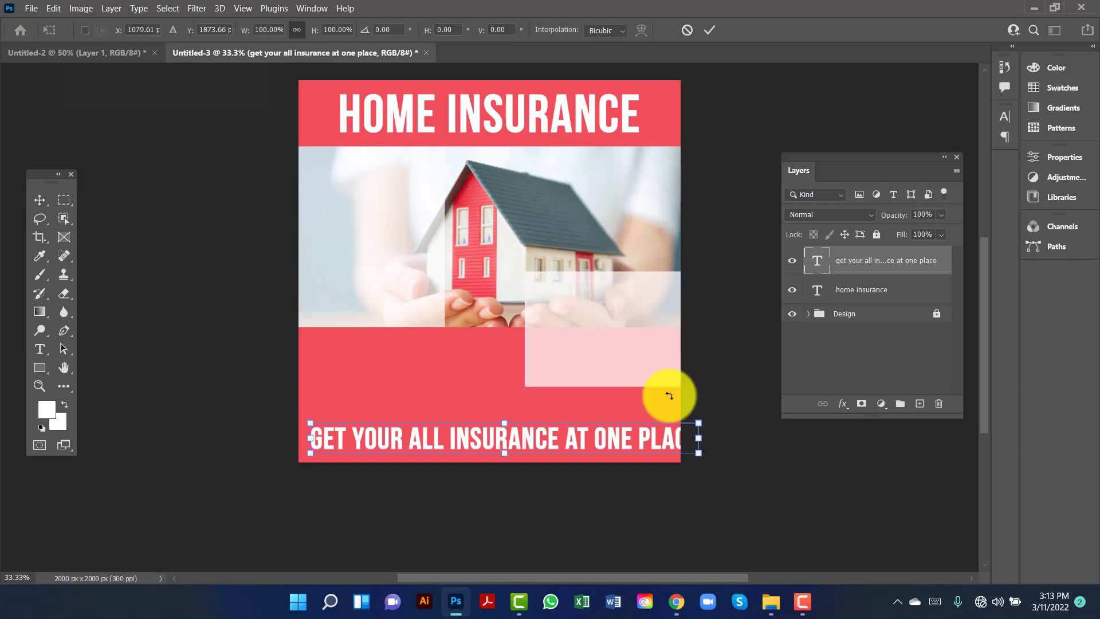
left_click_drag(700, 456, 592, 445)
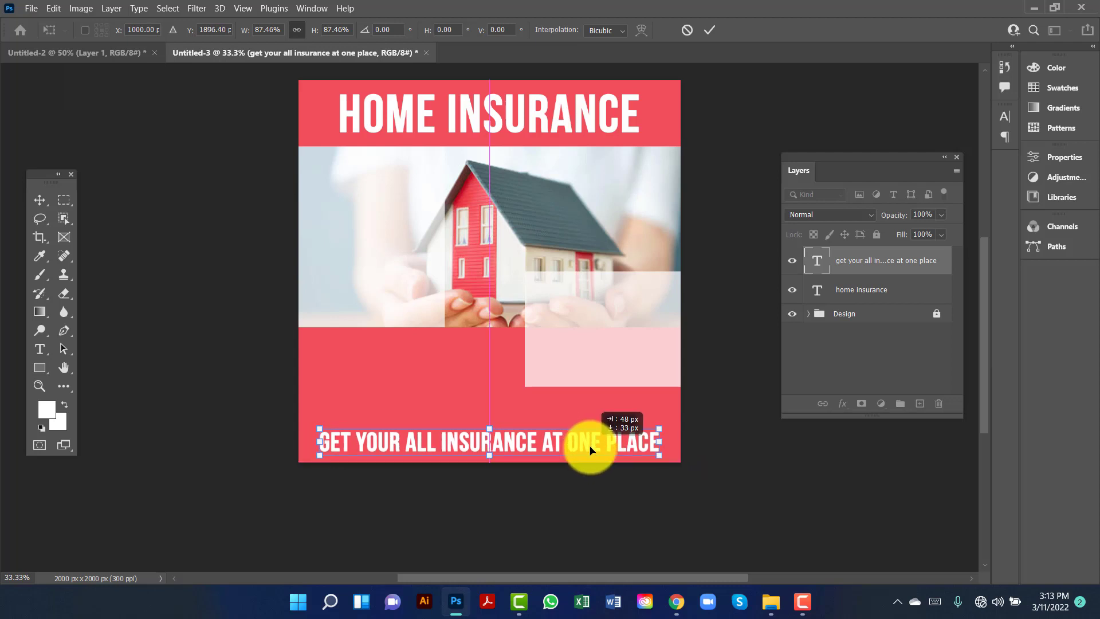
left_click_drag(590, 445, 591, 447)
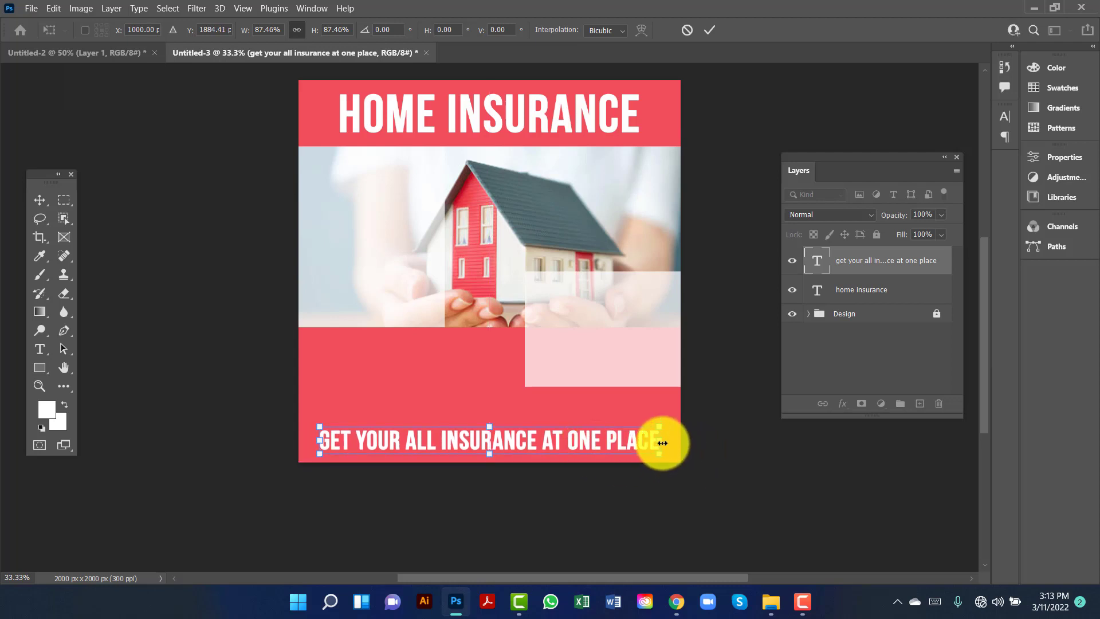
mouse_move(663, 442)
left_mouse_down()
mouse_move(672, 441)
mouse_move(621, 447)
left_mouse_up()
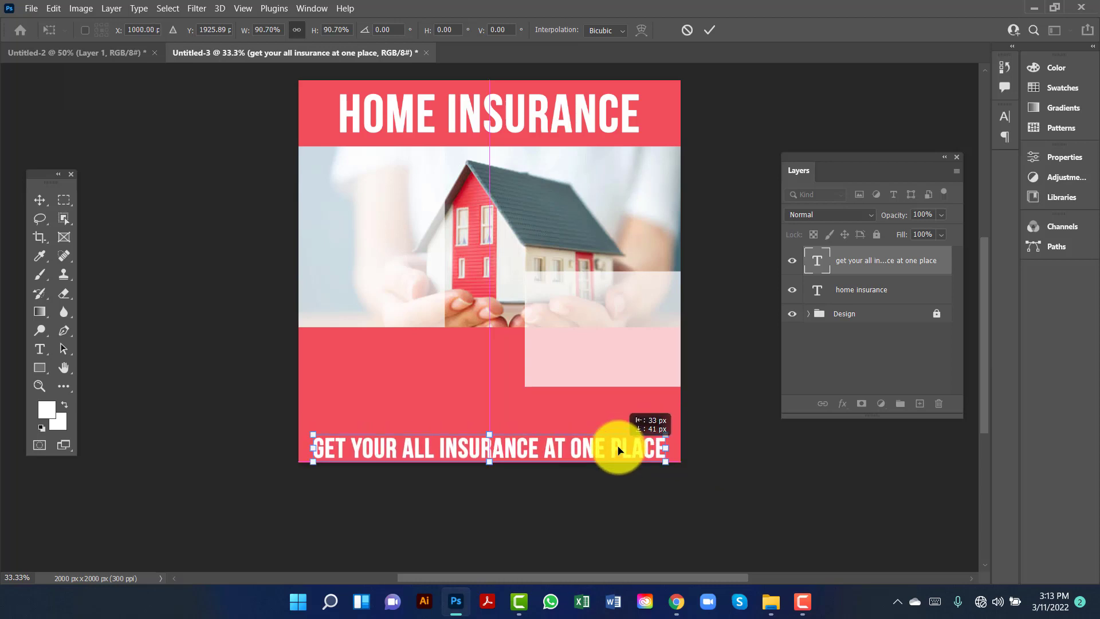
key("Return")
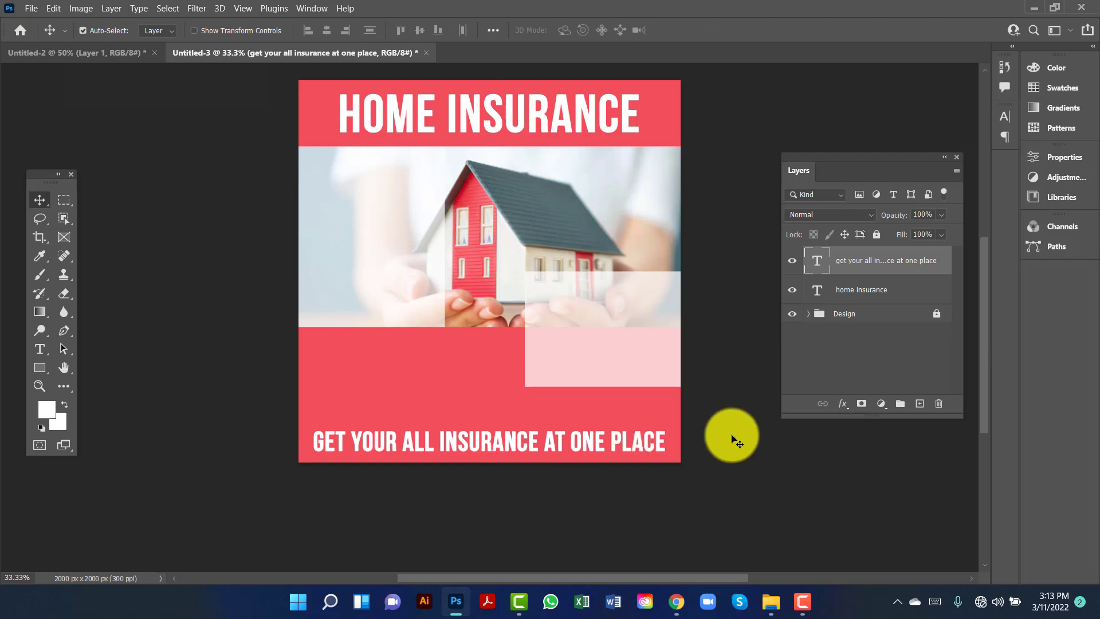
left_click(729, 435)
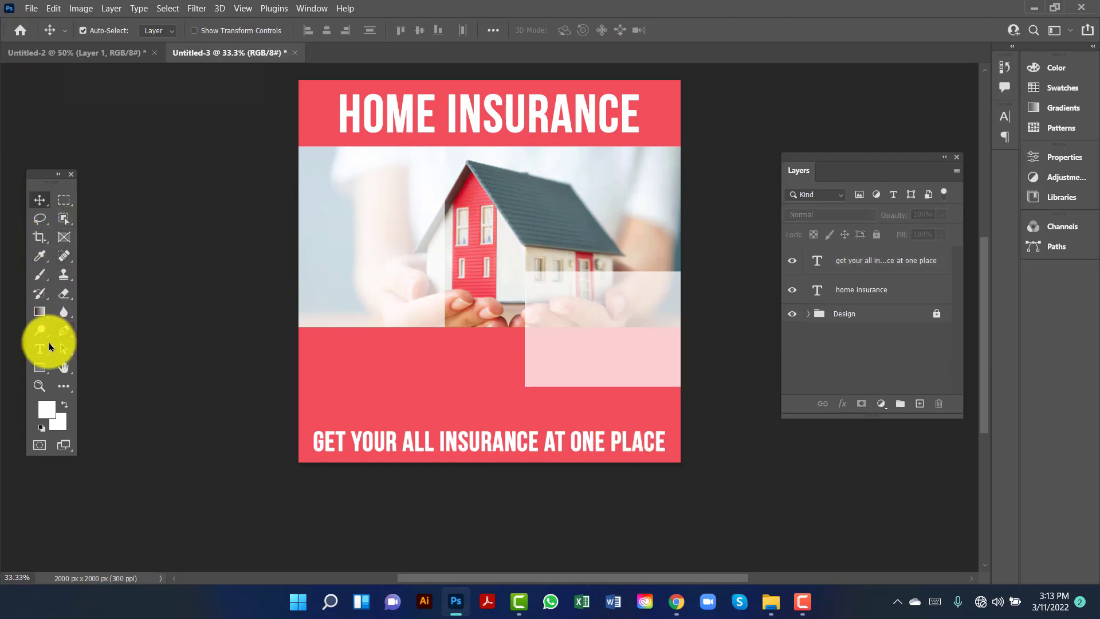
- Add an 'ABOUT US' heading in #191919 at the photo's top-left
left_click(52, 349)
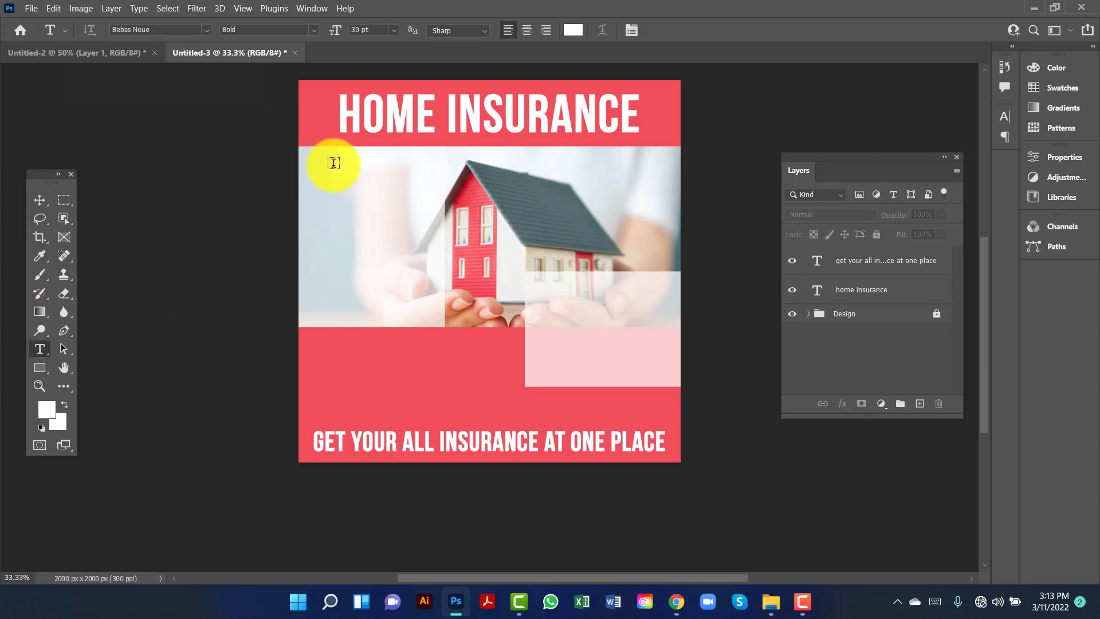
left_click(334, 163)
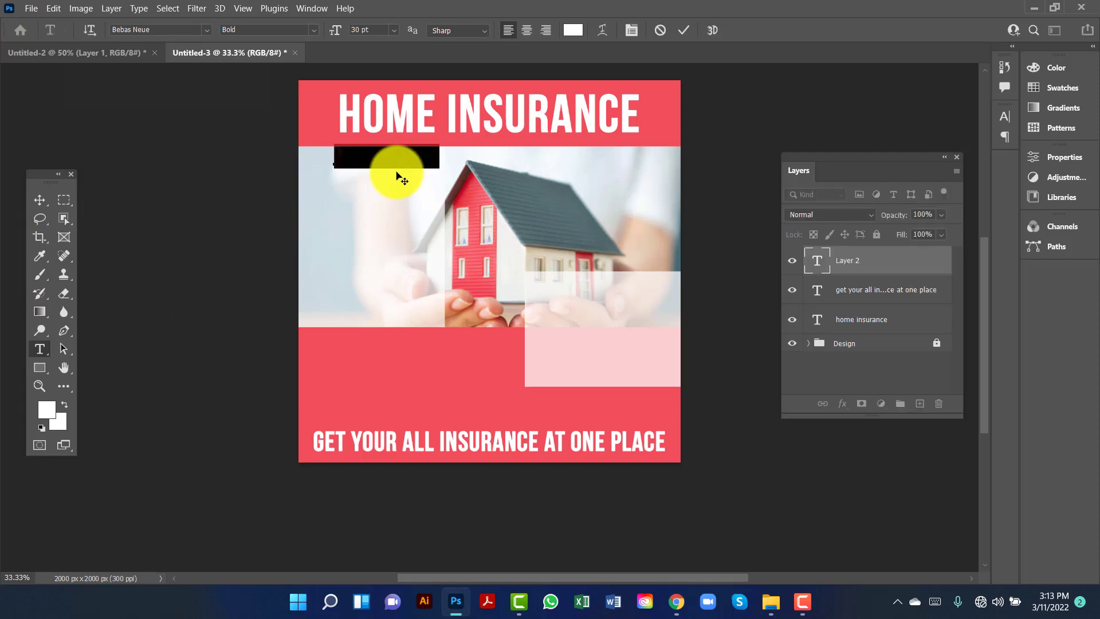
left_click(573, 32)
mouse_move(738, 146)
left_mouse_down()
mouse_move(704, 258)
mouse_move(707, 293)
left_mouse_up()
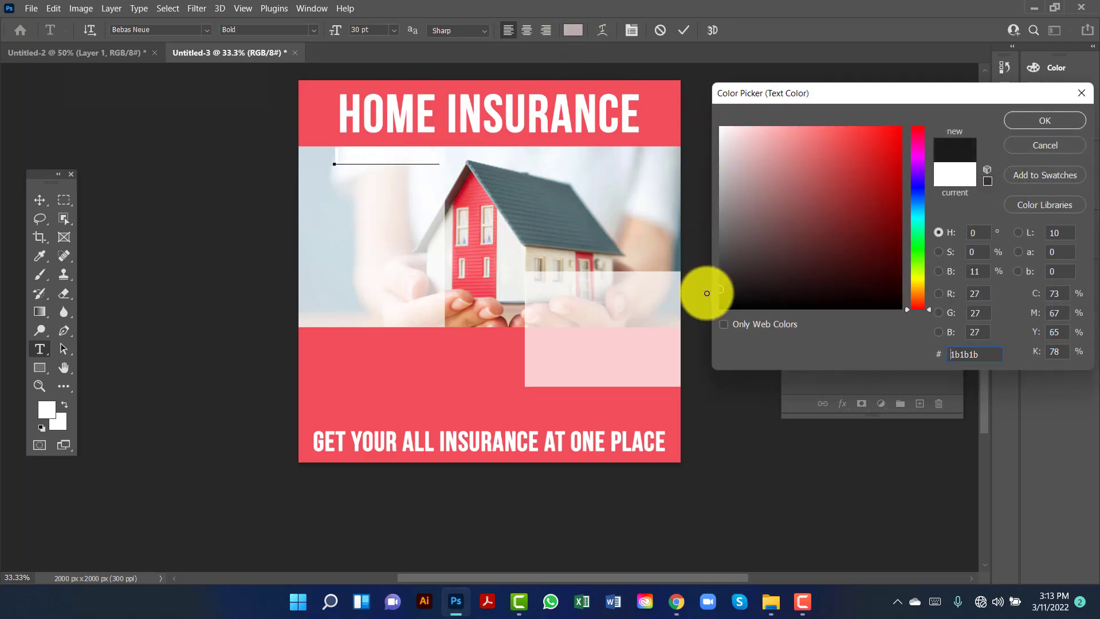
left_click(1045, 121)
type("ABOUT US")
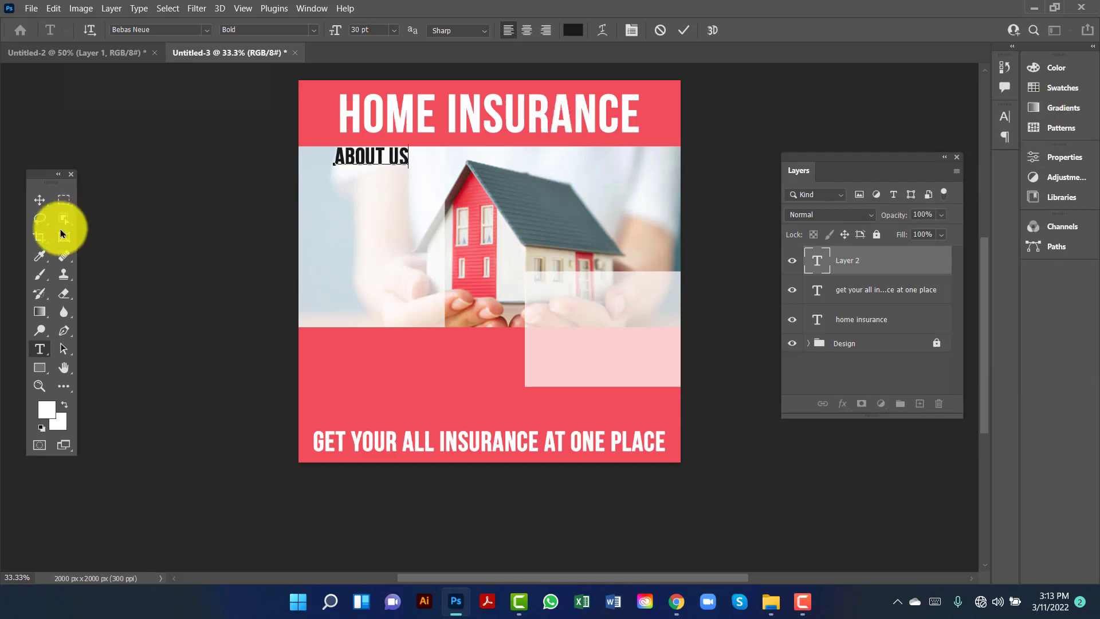
left_click(38, 200)
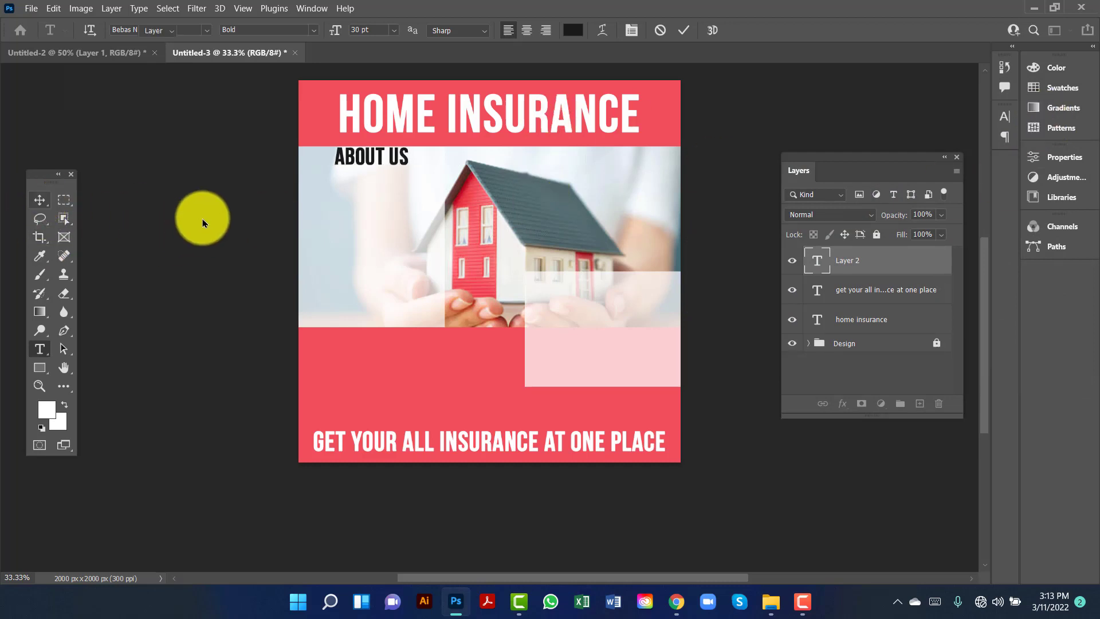
- Nudge ABOUT US slightly left and down and enlarge it to about 140%
left_click_drag(372, 163, 368, 168)
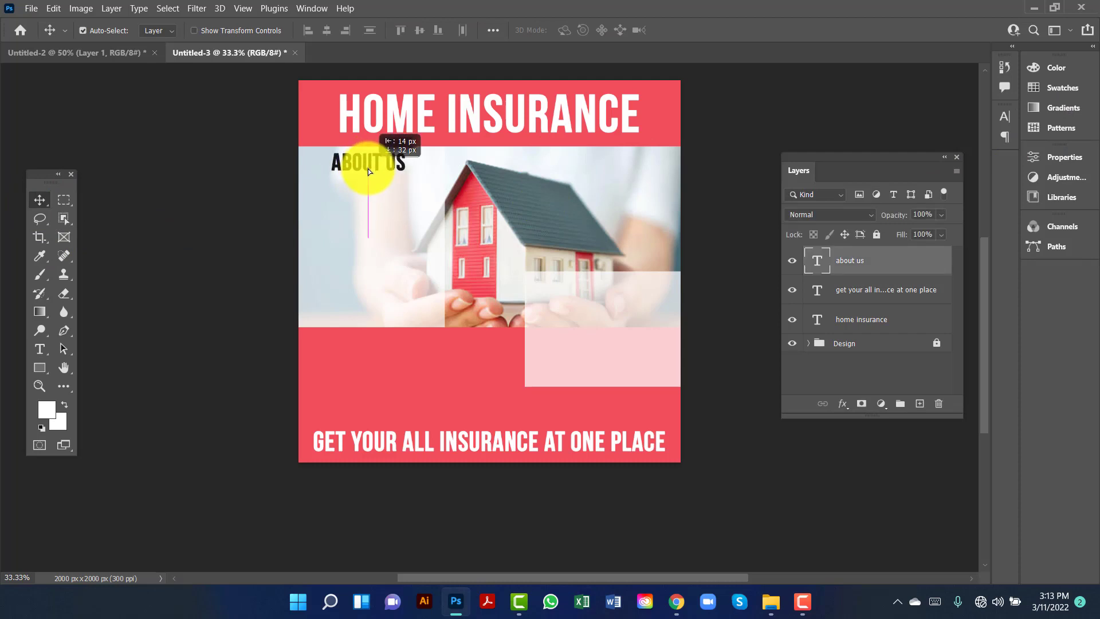
key("ctrl+t")
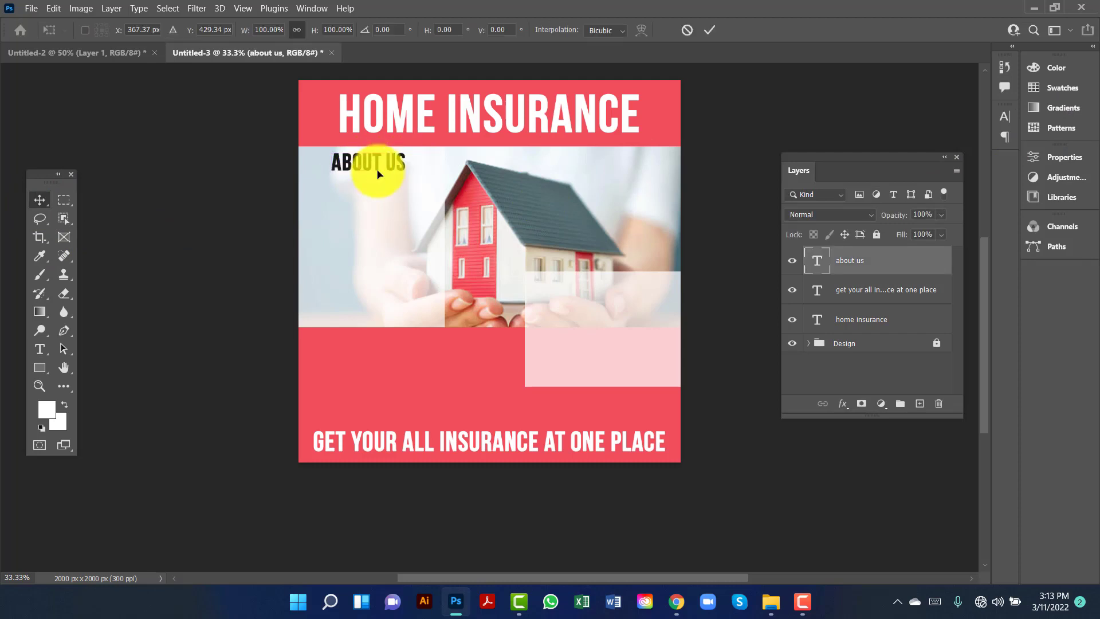
mouse_move(409, 176)
left_mouse_down()
mouse_move(436, 184)
mouse_move(411, 168)
left_mouse_up()
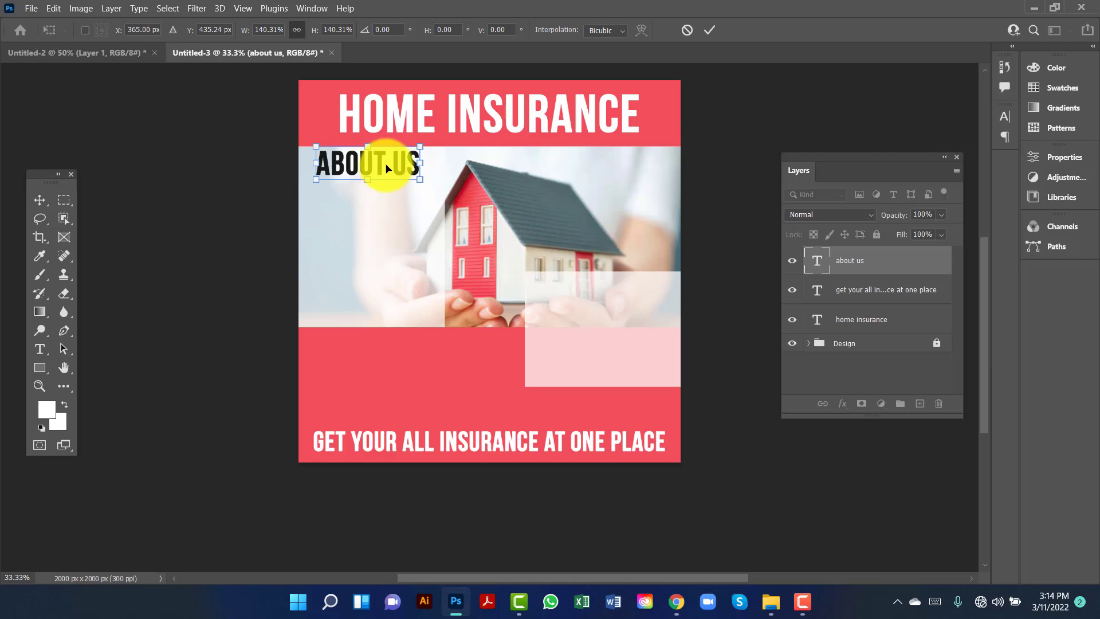
key("Return")
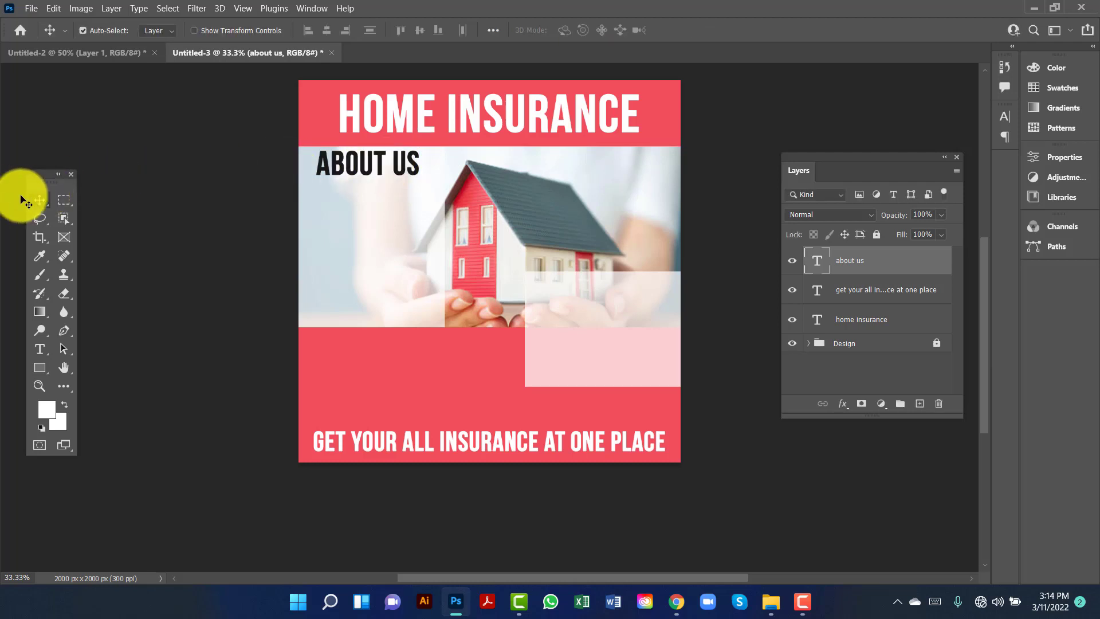
- Draw a paragraph text box below ABOUT US filled with lorem ipsum placeholder text
left_click(258, 206)
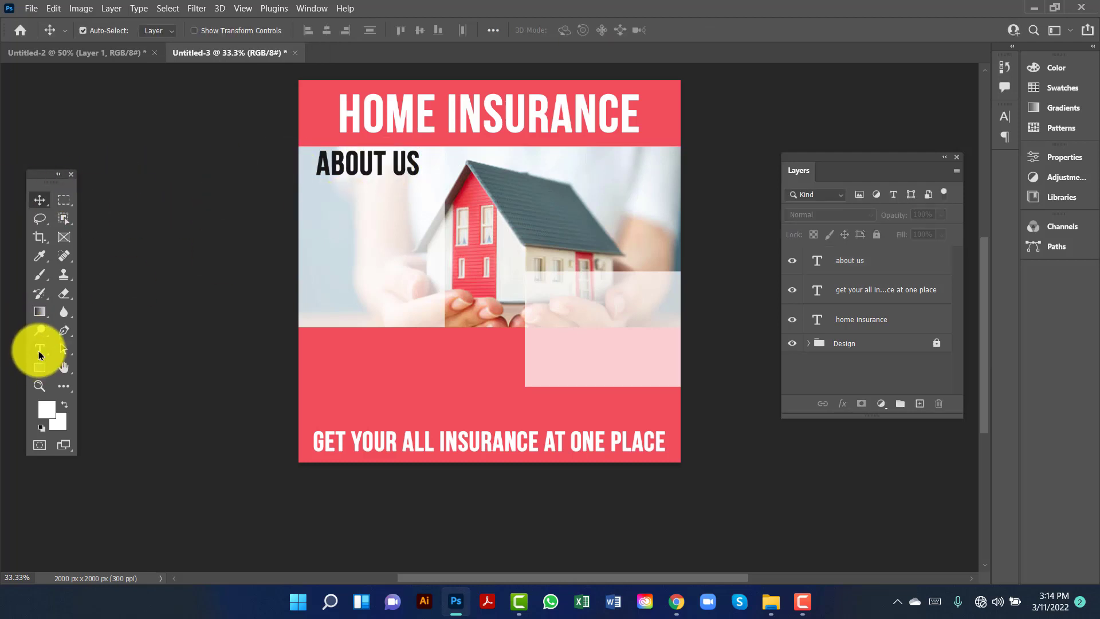
left_click(40, 354)
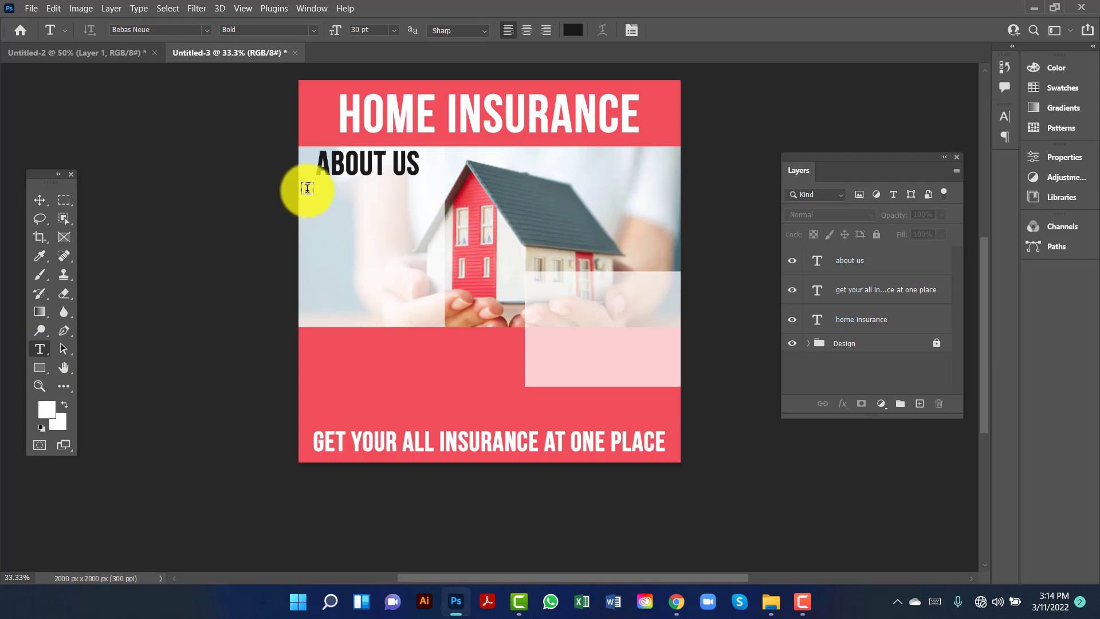
left_click_drag(307, 187, 387, 266)
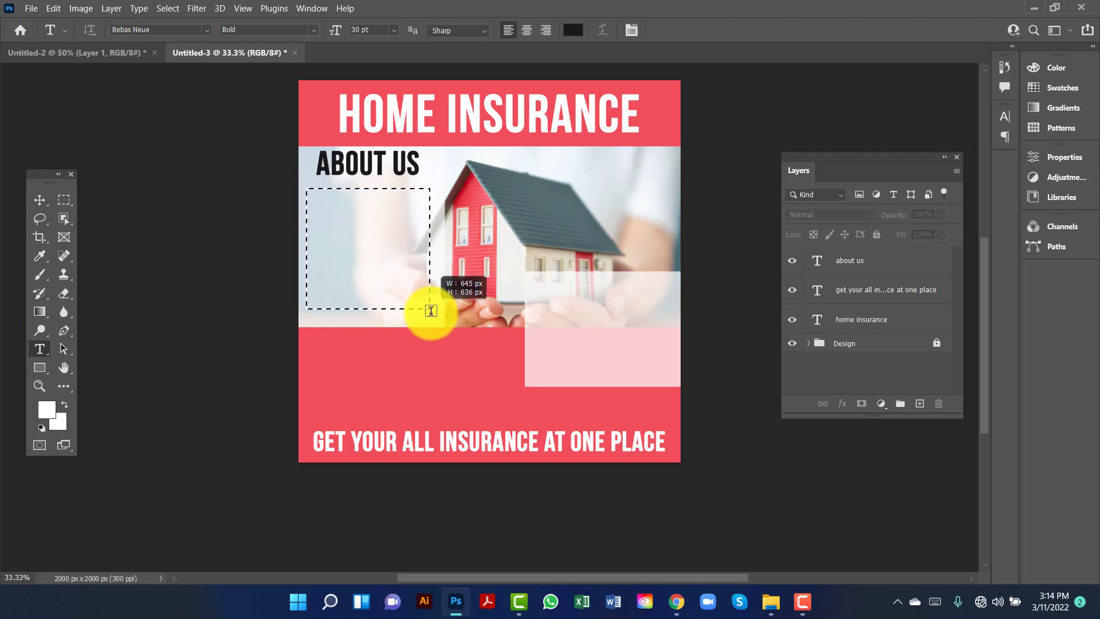
left_click_drag(387, 266, 438, 316)
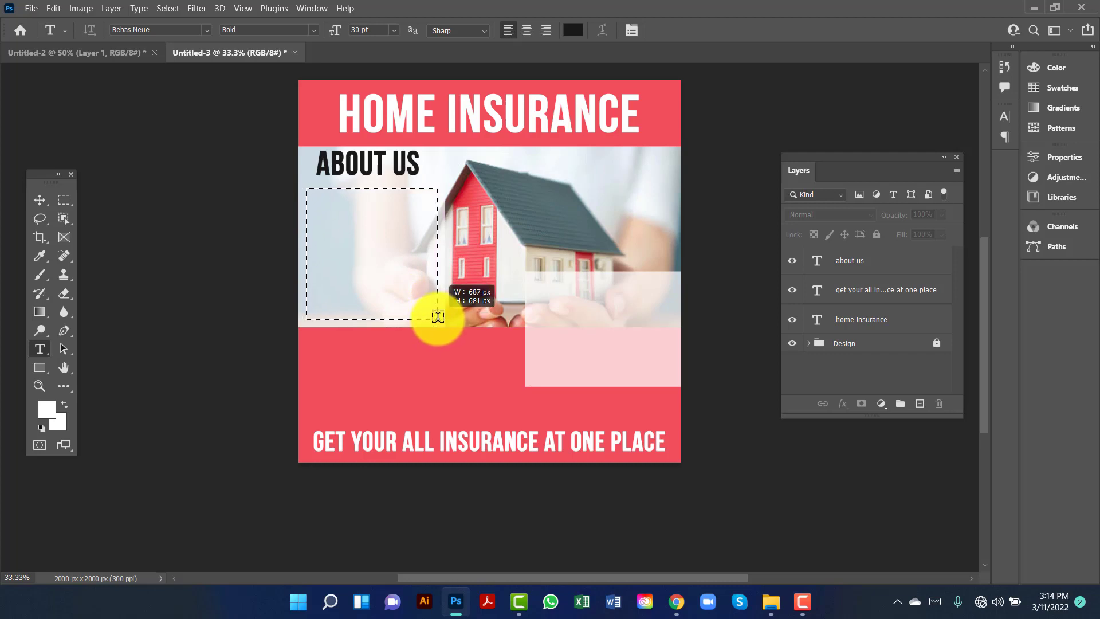
key("Escape")
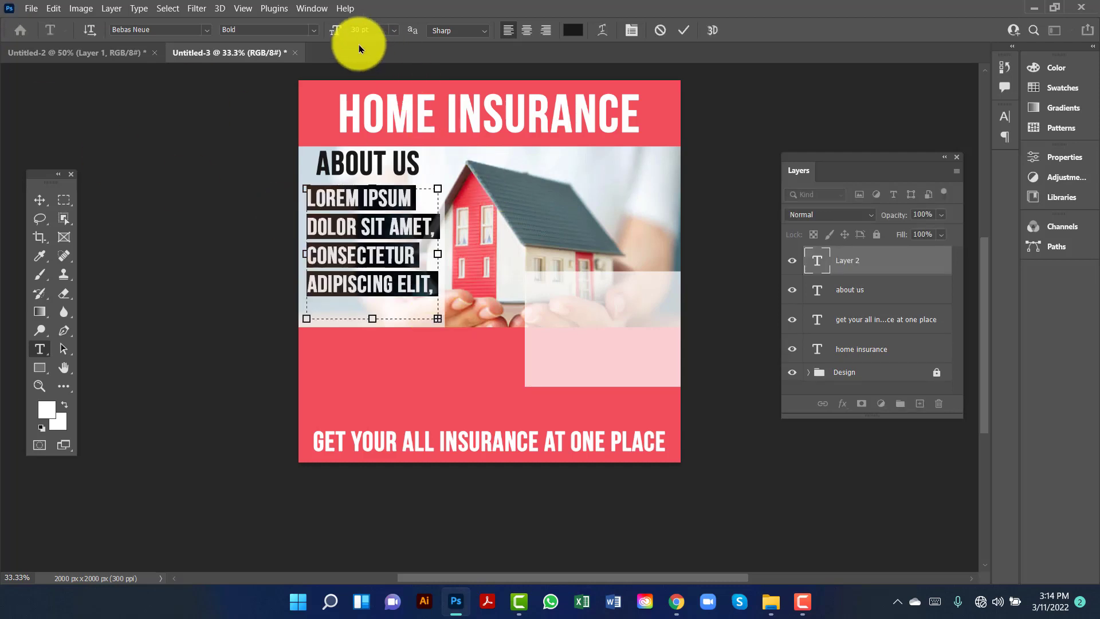
- Format the paragraph as Bebas Neue Regular 11 pt, centre-aligned, and commit it
left_click(377, 28)
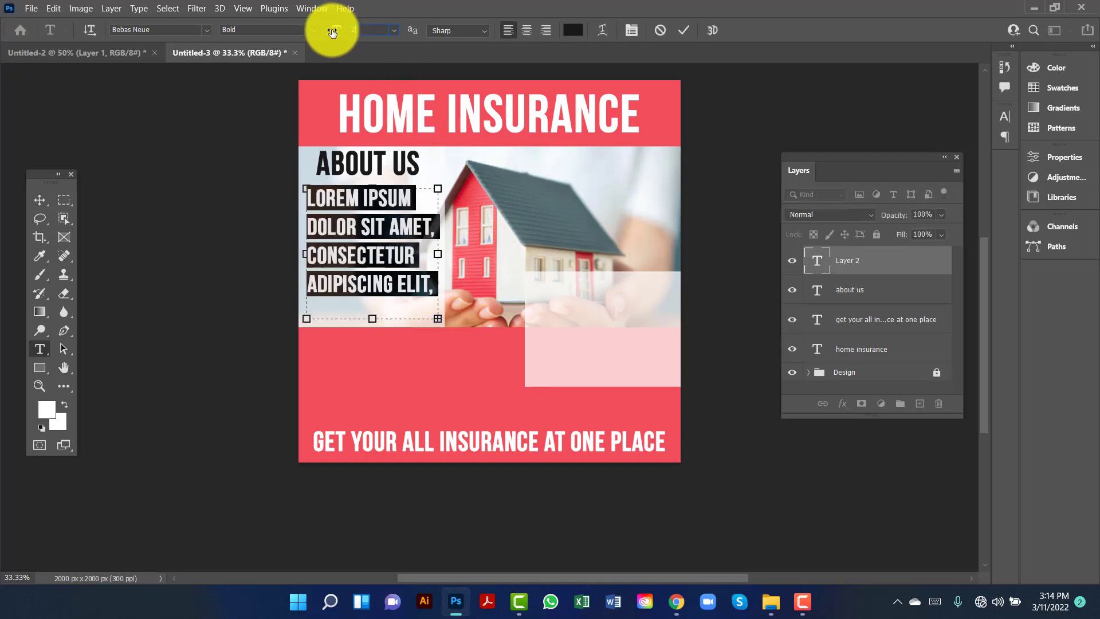
key("Return")
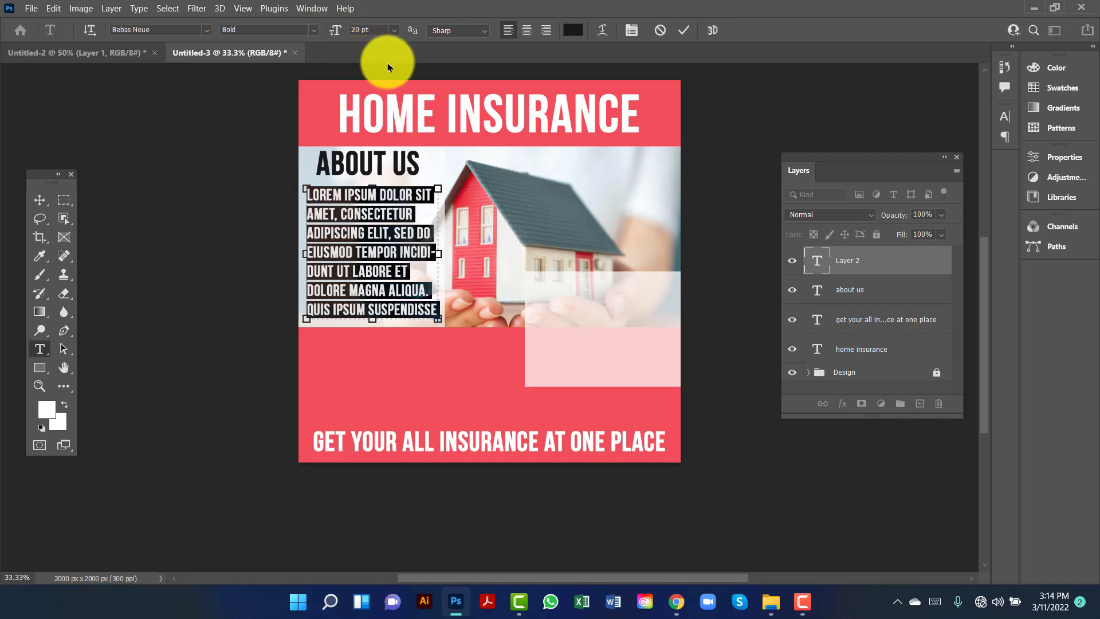
left_click(354, 31)
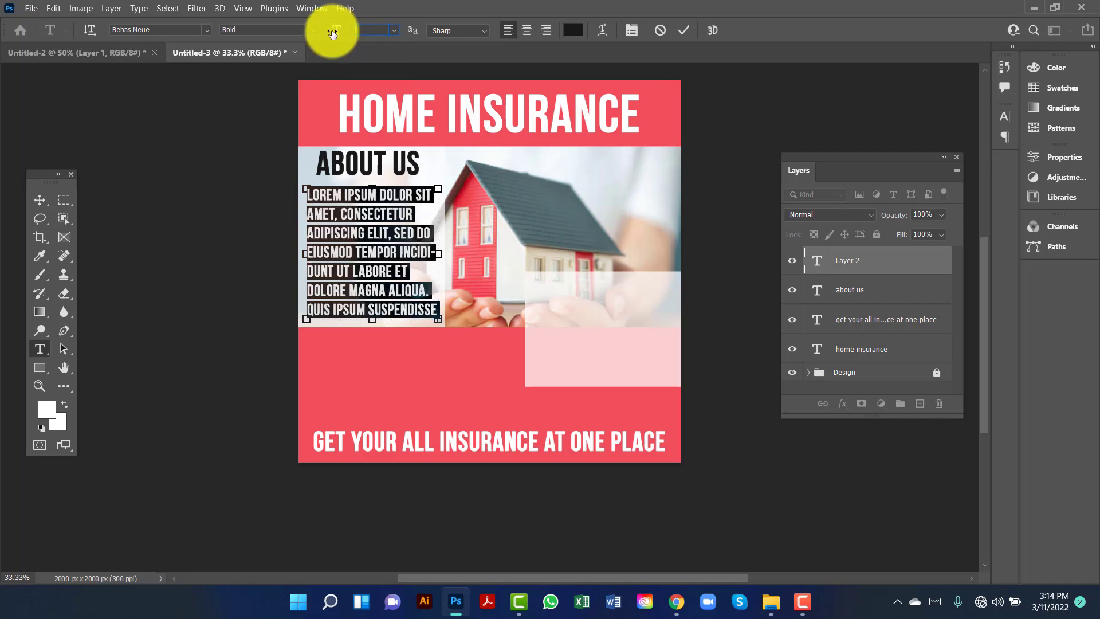
key("Return")
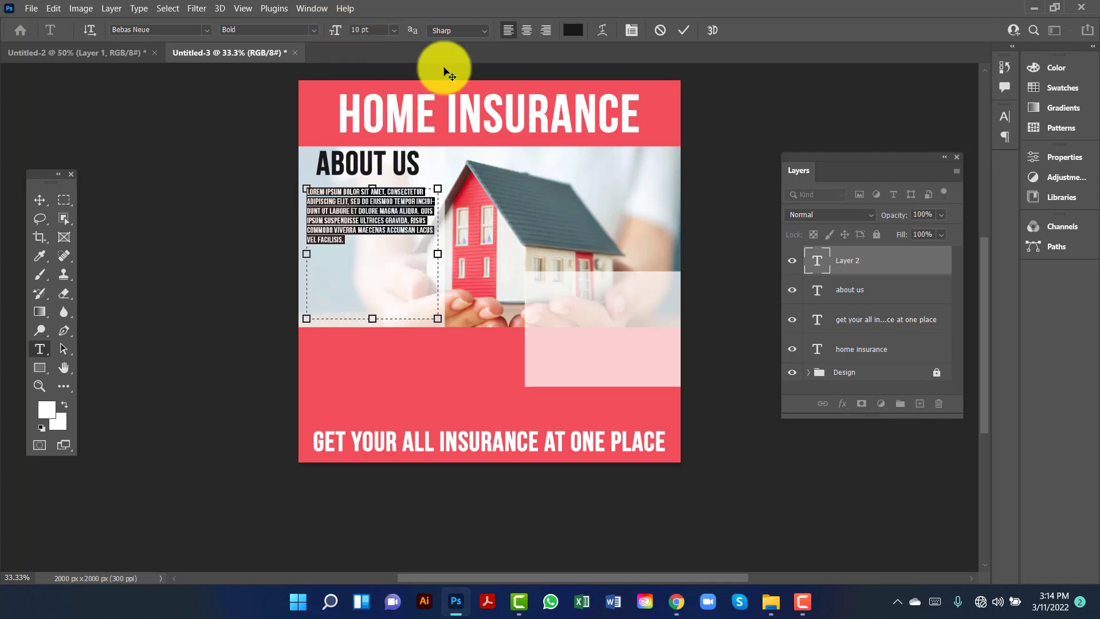
left_click(527, 32)
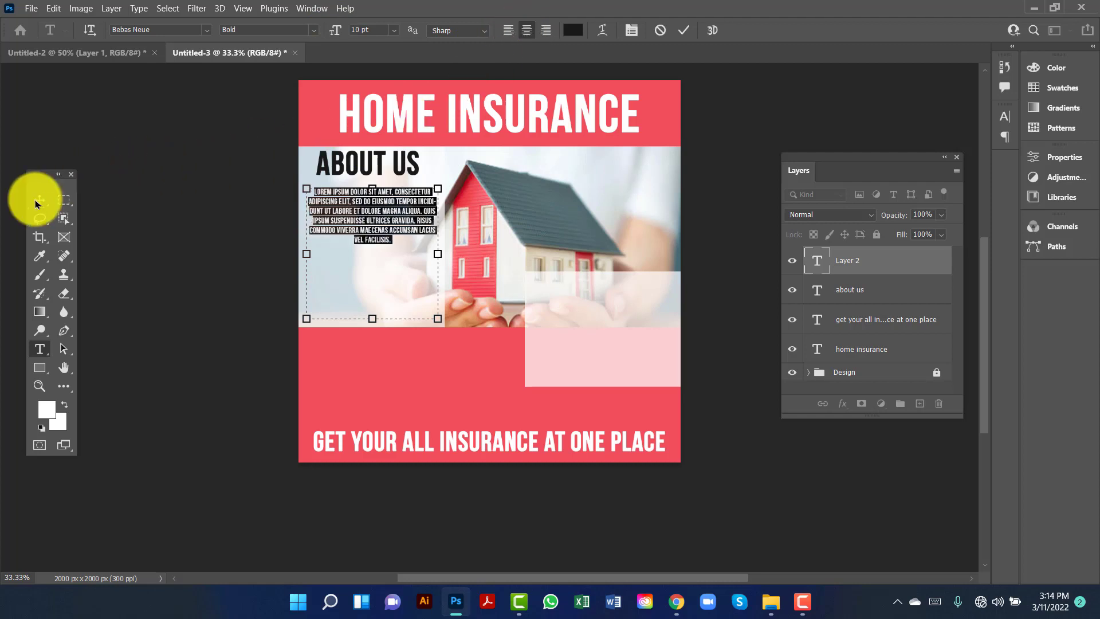
left_click(313, 30)
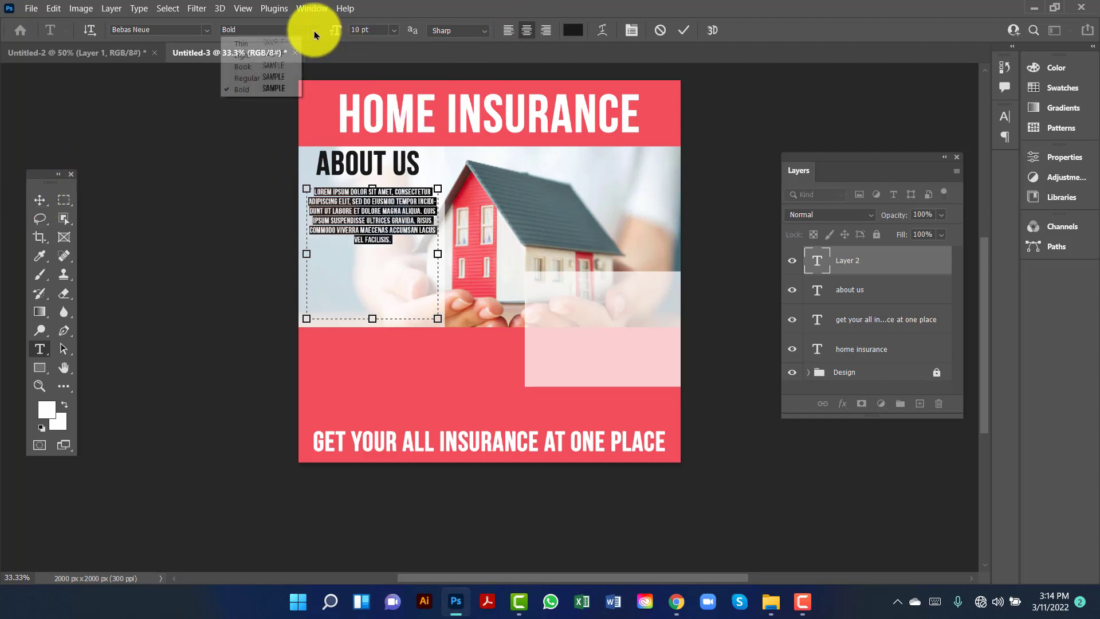
left_click(270, 77)
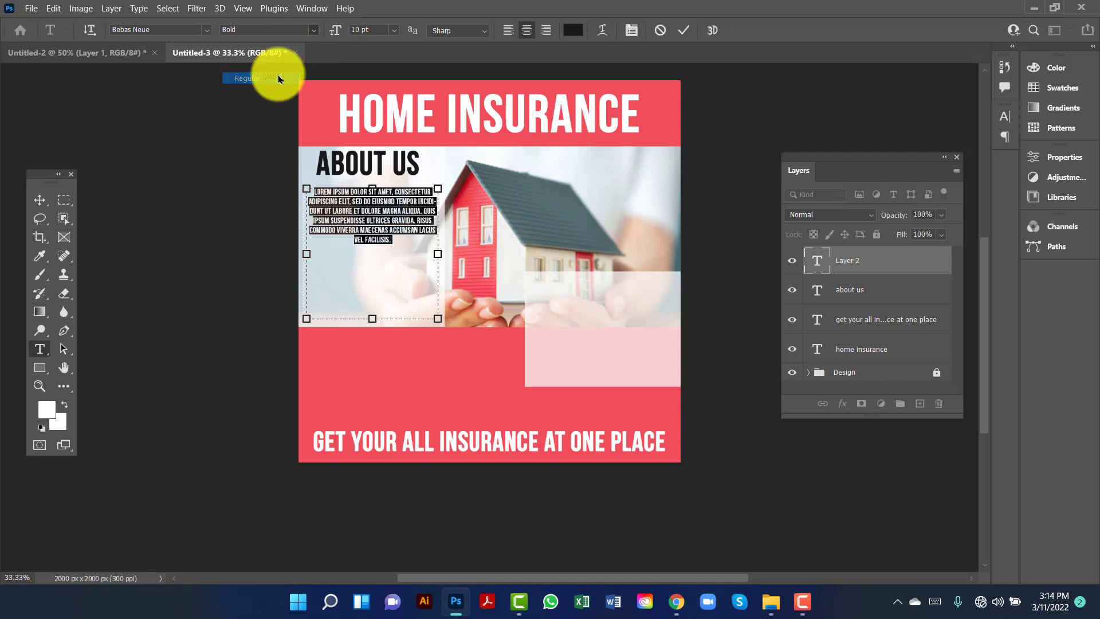
left_click(367, 30)
type("12")
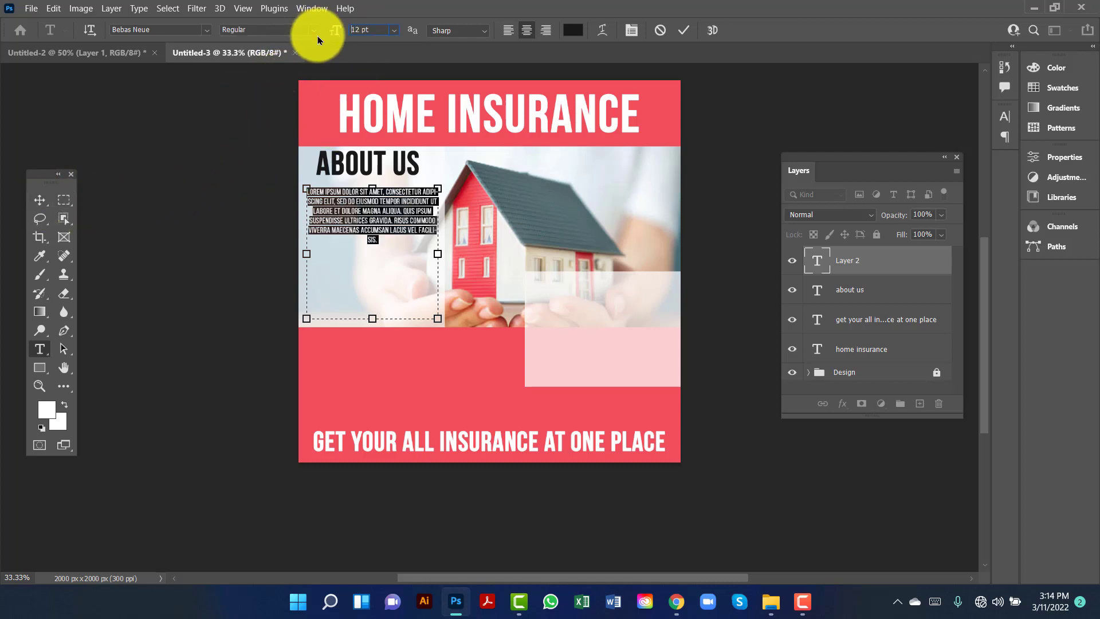
key("Return")
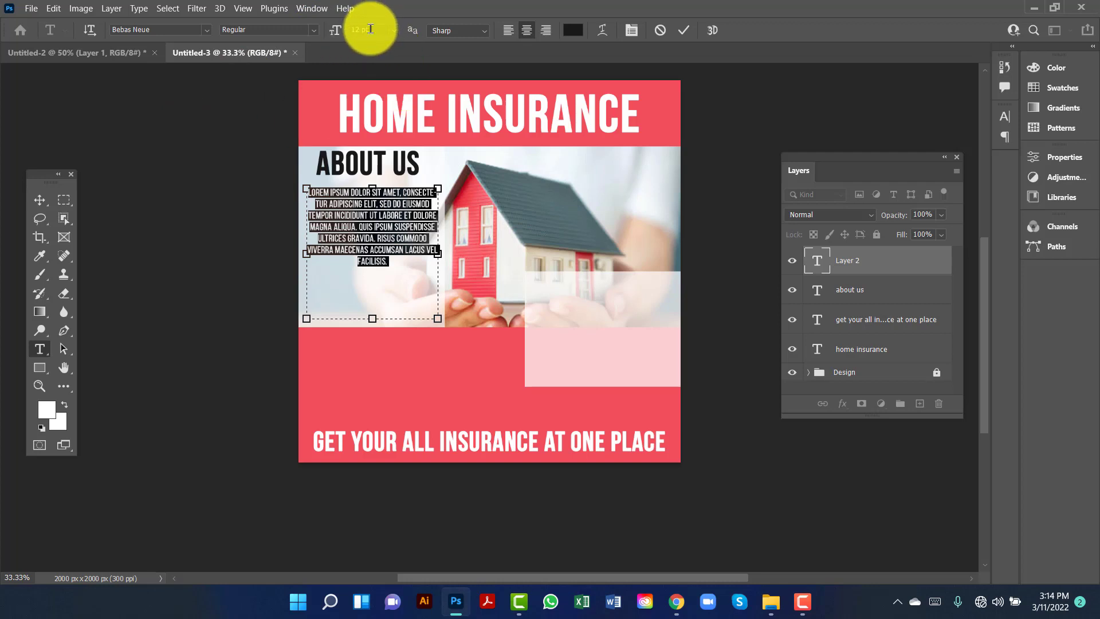
left_click(370, 28)
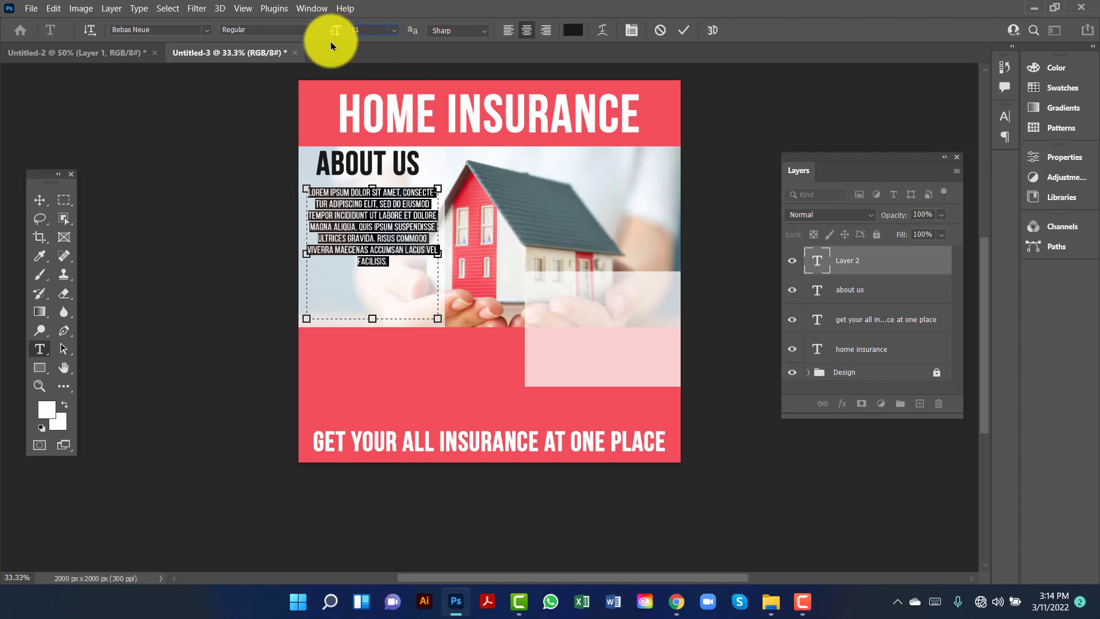
key("Return")
left_click(40, 201)
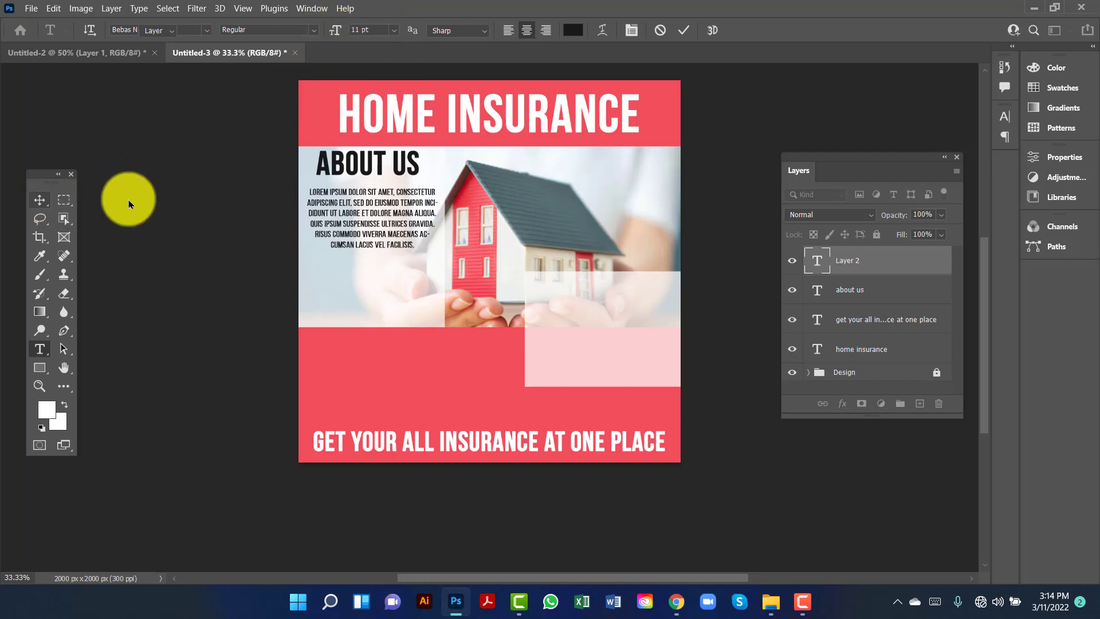
- Paste a second lorem ipsum paragraph after 'FACILISIS.' in the text box
left_click(394, 233)
double_click(403, 235)
key("ctrl+c")
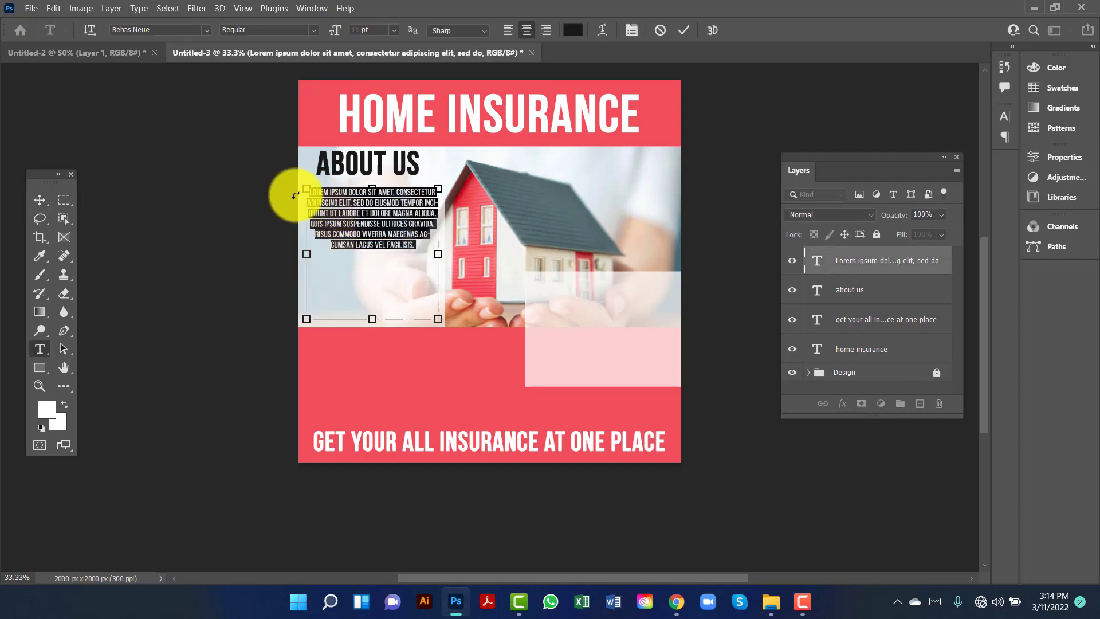
left_click(421, 246)
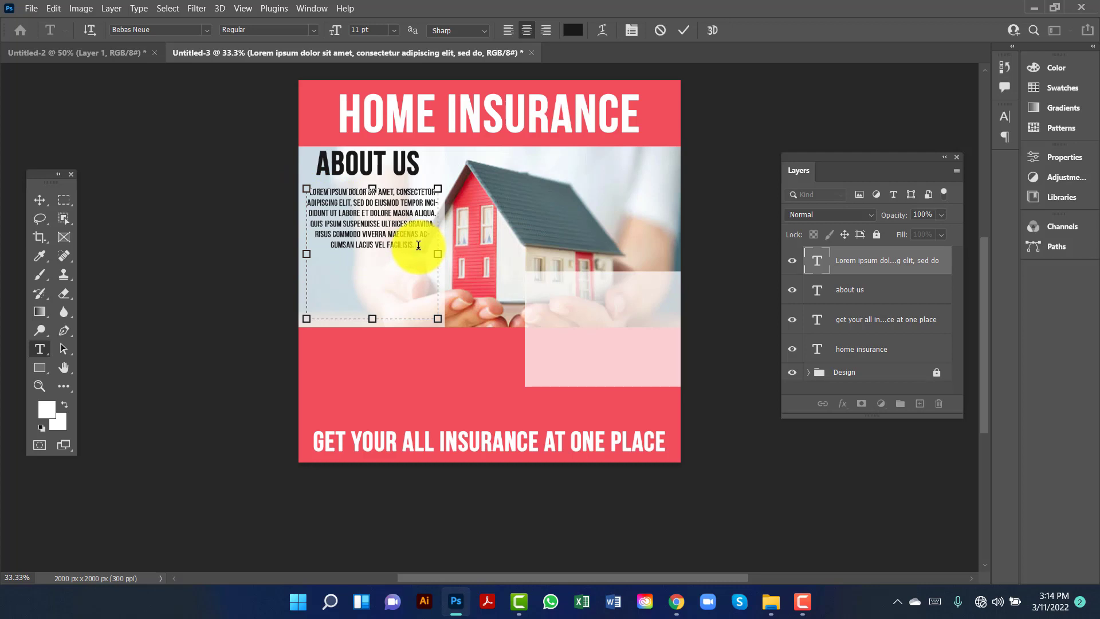
key("ctrl+v")
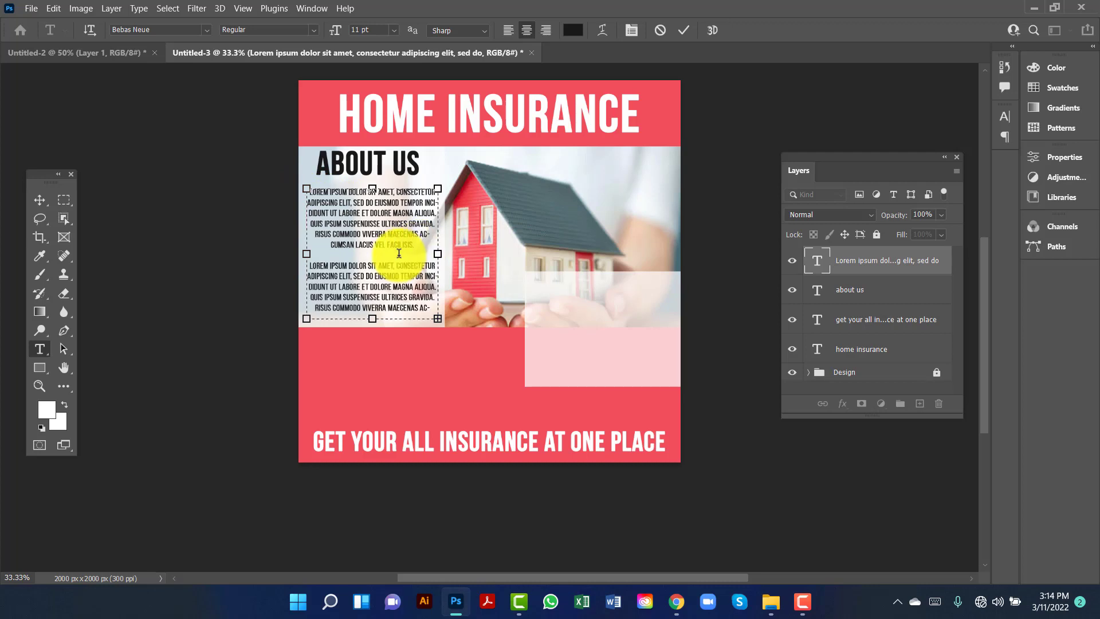
left_click(40, 200)
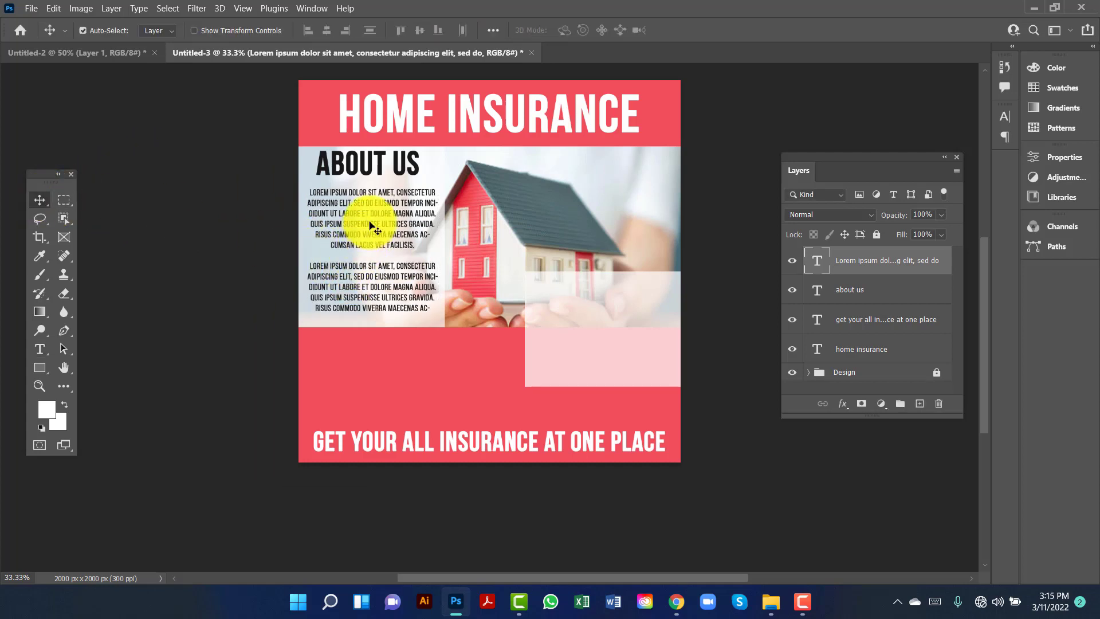
- Nudge the paragraph block slightly right and down beneath ABOUT US
left_click_drag(368, 220, 370, 226)
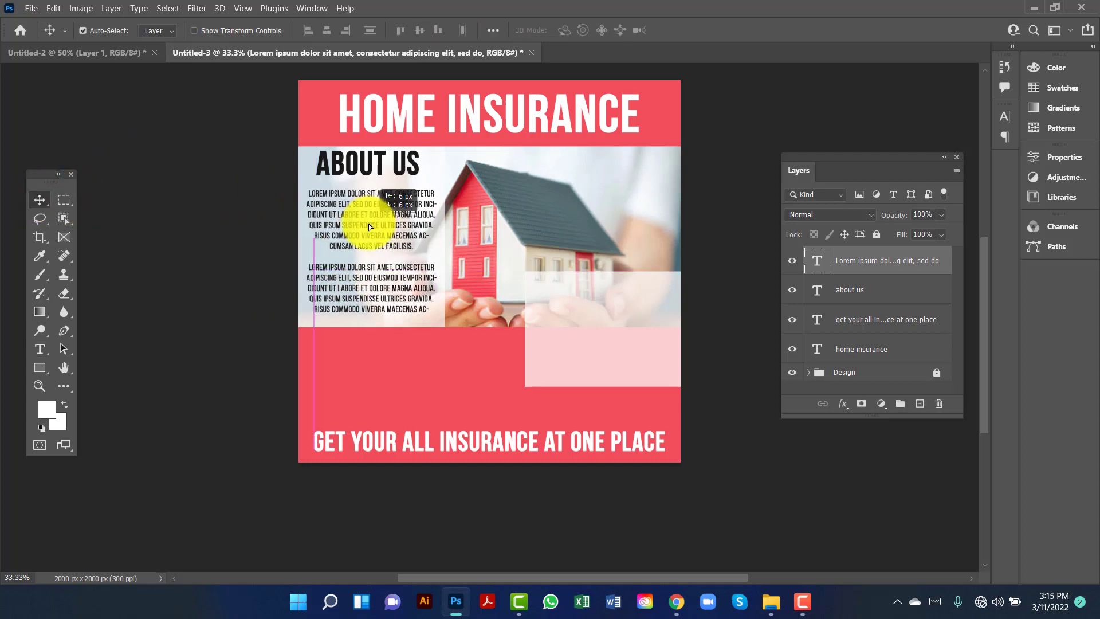
double_click(370, 226)
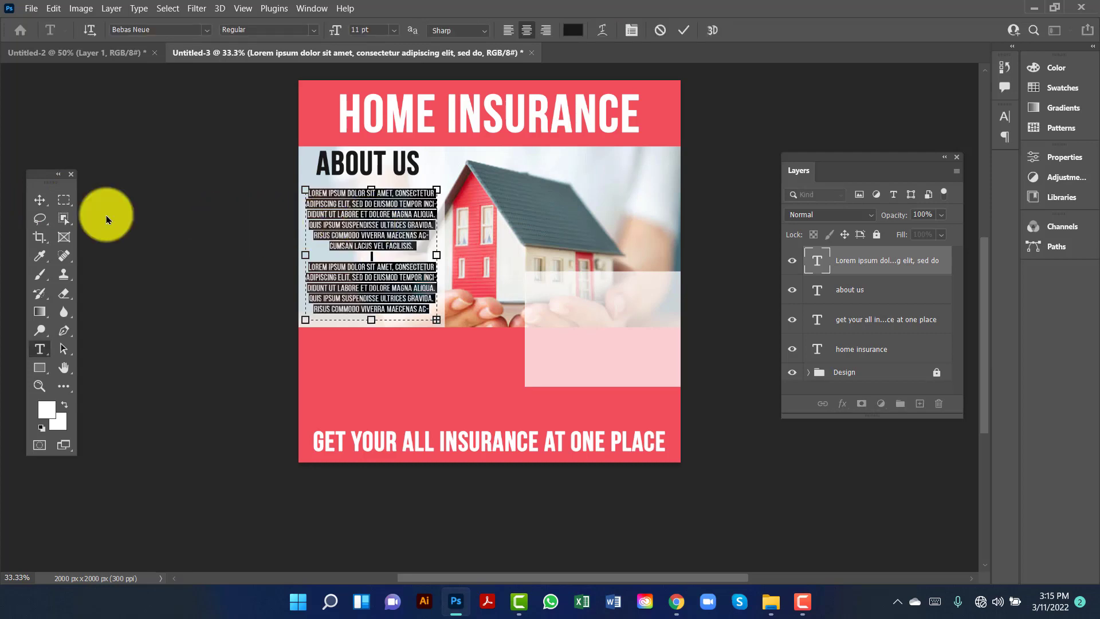
left_click(40, 200)
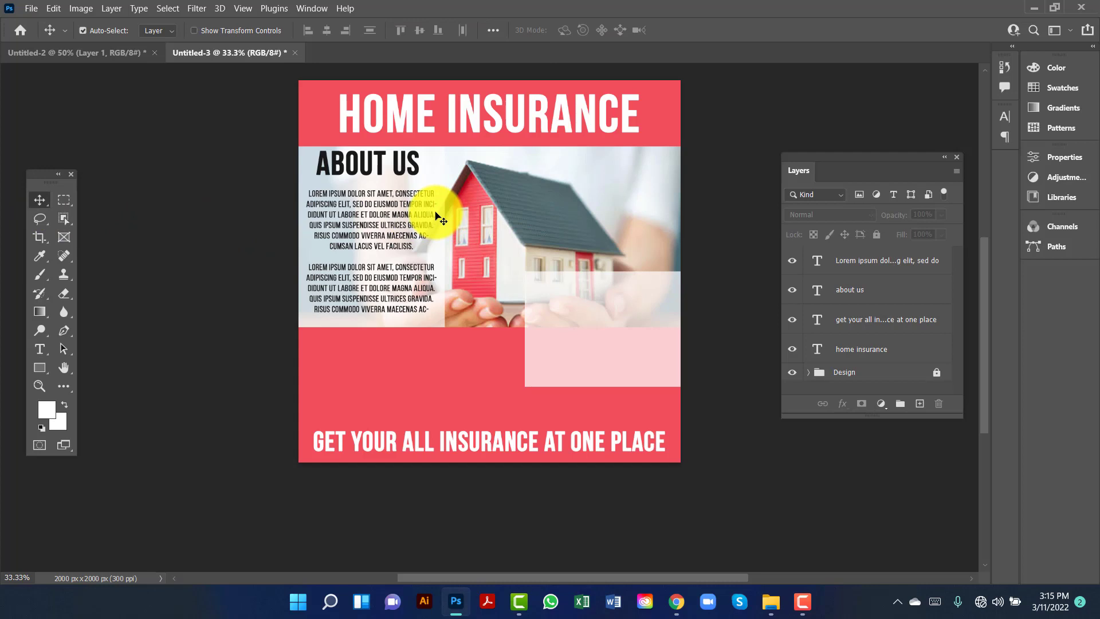
left_click(39, 348)
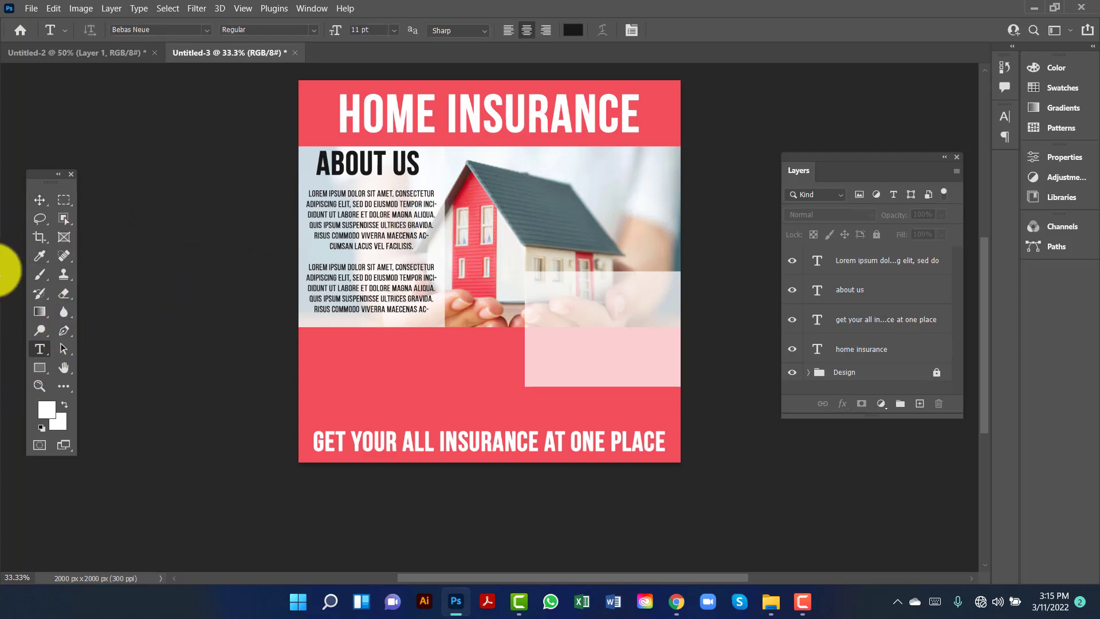
left_click(40, 200)
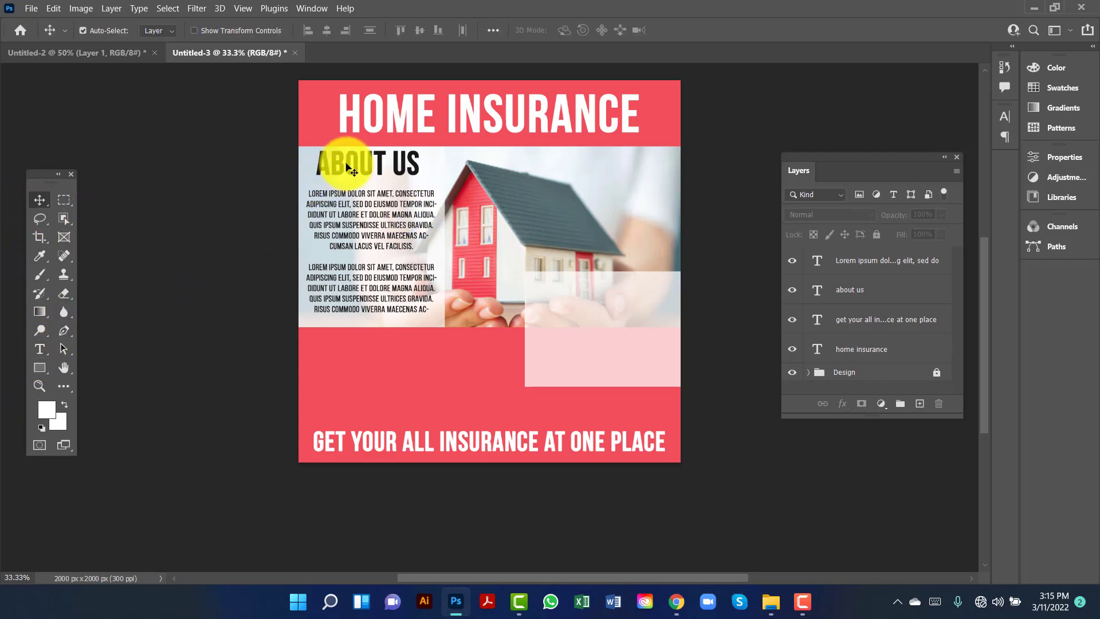
- Duplicate ABOUT US to the right side and reword the copy as 'CONTACT US'
left_click_drag(361, 166, 598, 294)
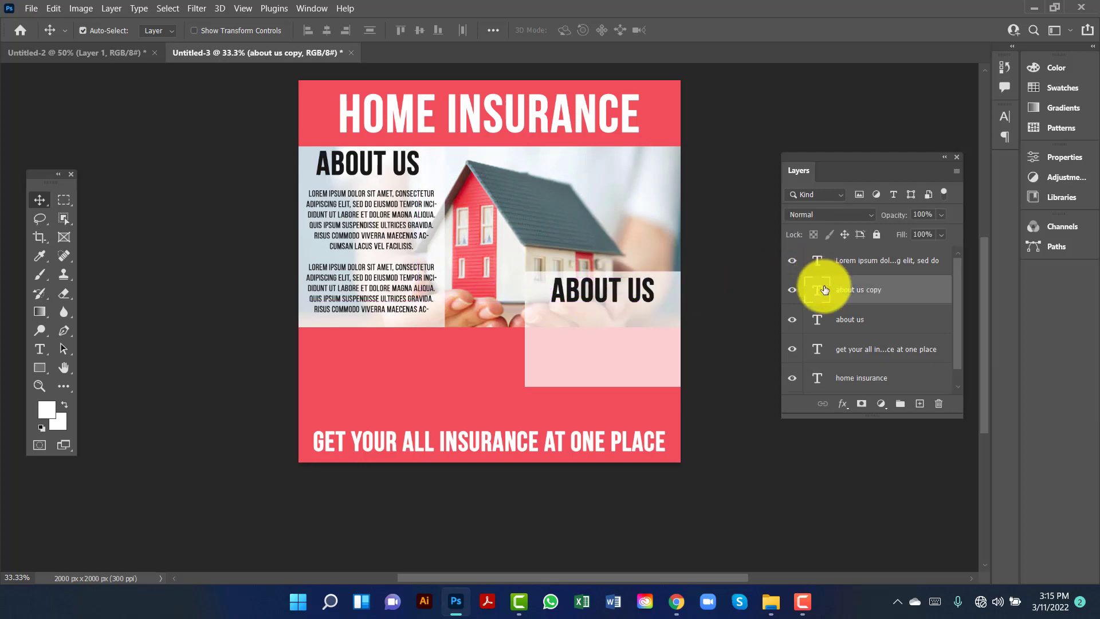
double_click(820, 290)
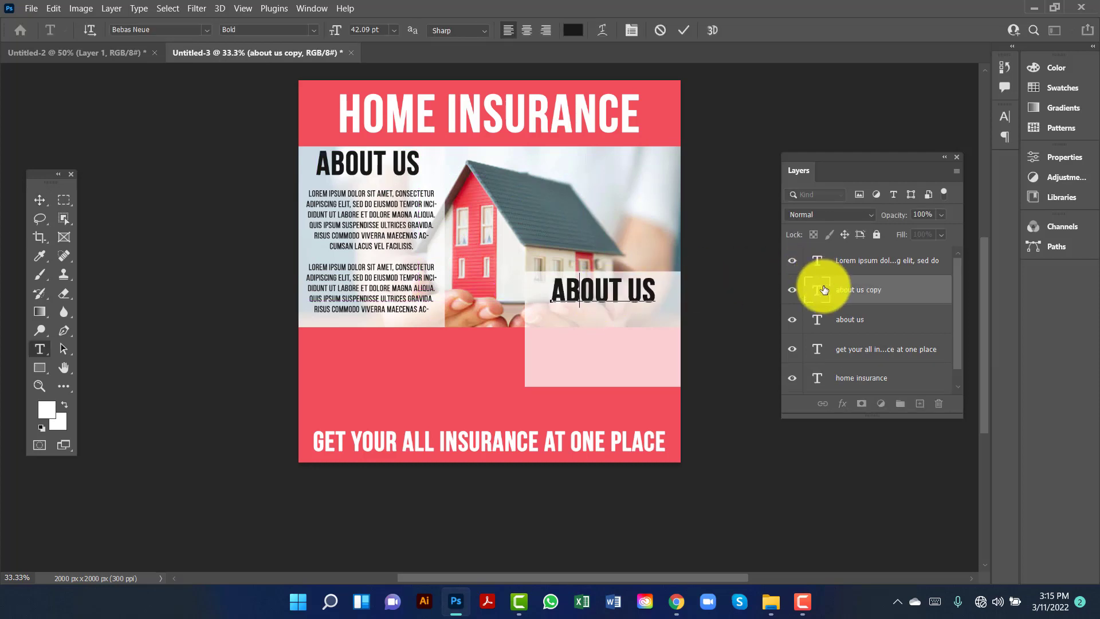
type("CONTAC")
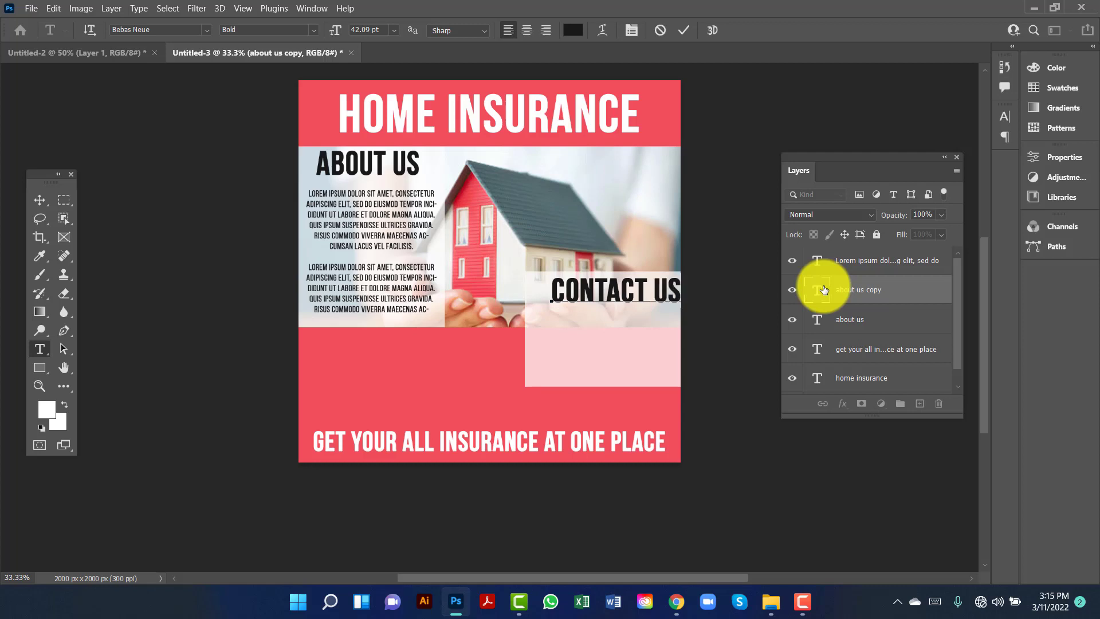
left_click(40, 200)
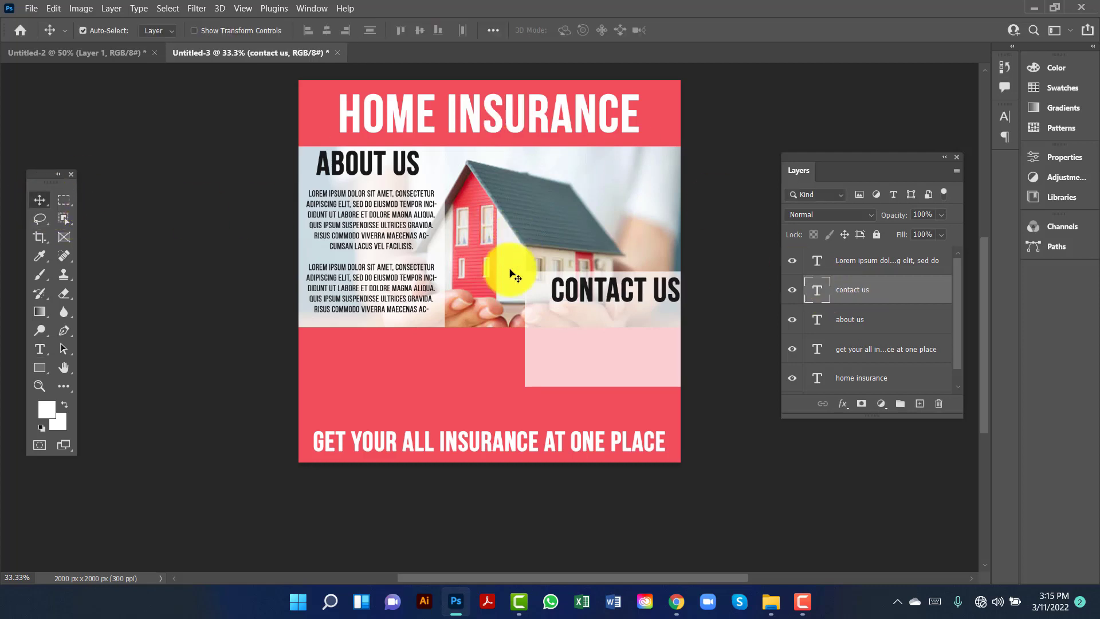
- Shift CONTACT US slightly left, just above the pink box
left_click_drag(612, 301, 601, 296)
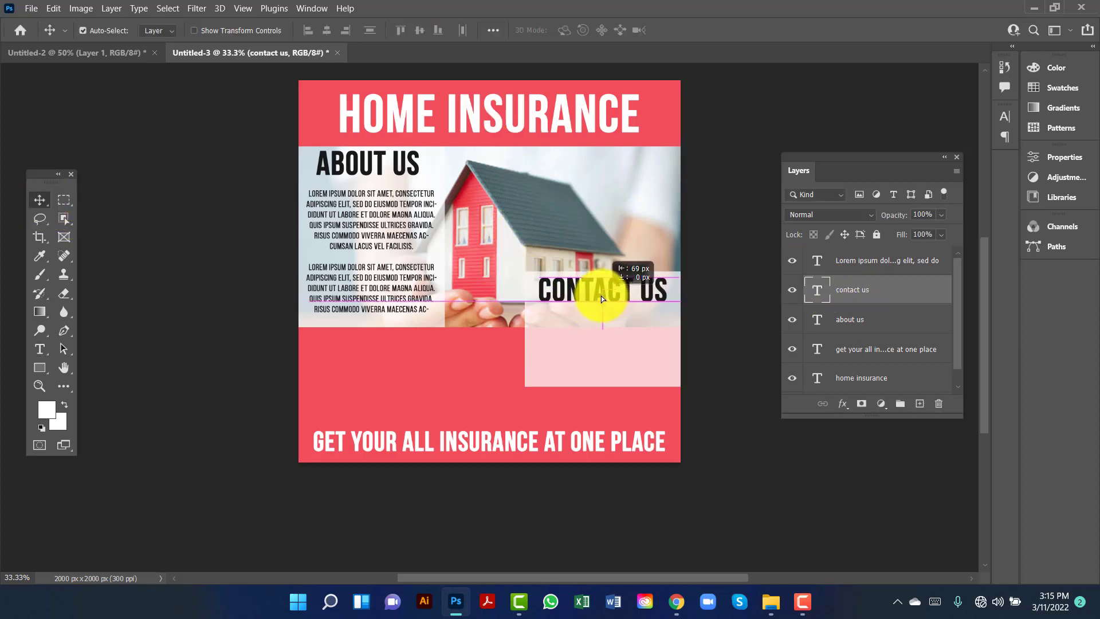
double_click(600, 295)
key("Escape")
left_click(40, 200)
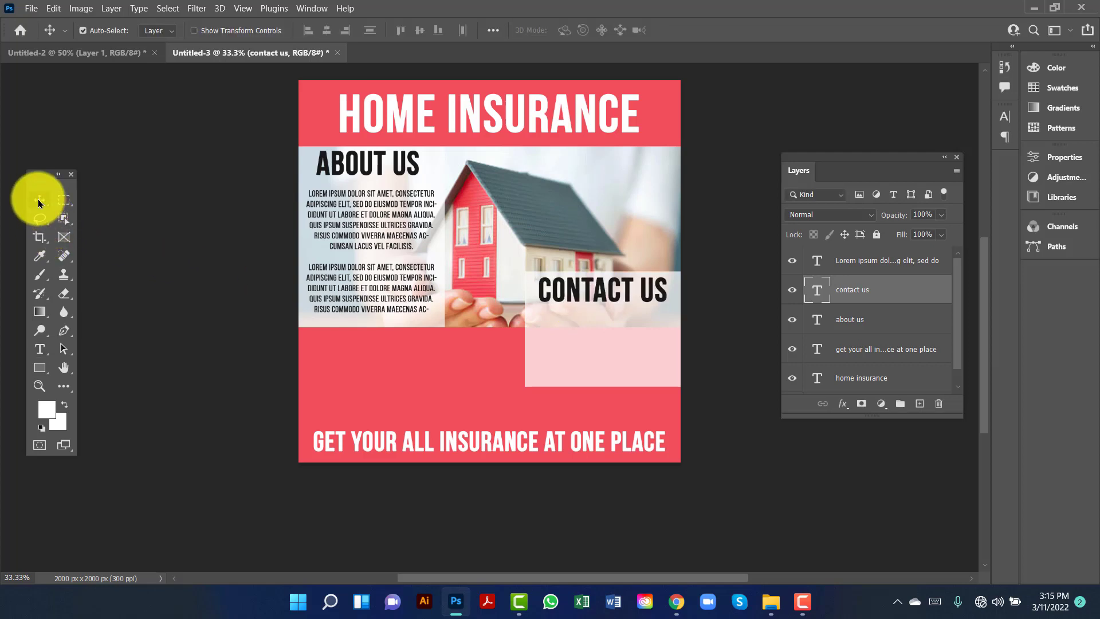
- Draw a small 66 px circle with the Ellipse tool just below CONTACT US
left_click(41, 366)
left_click(100, 381)
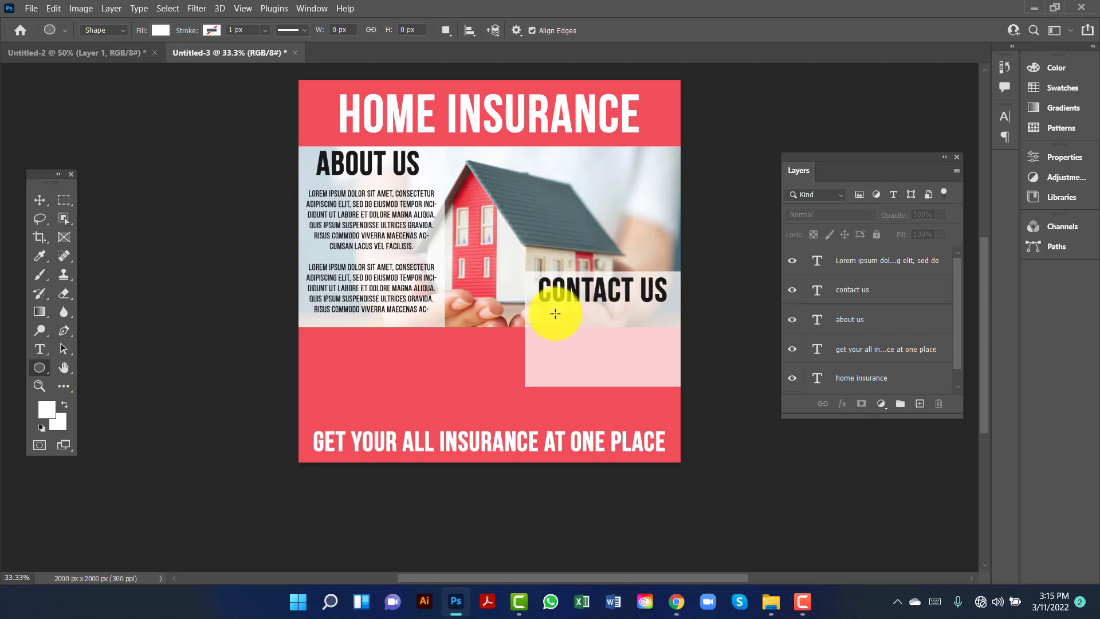
left_click_drag(540, 317, 546, 322)
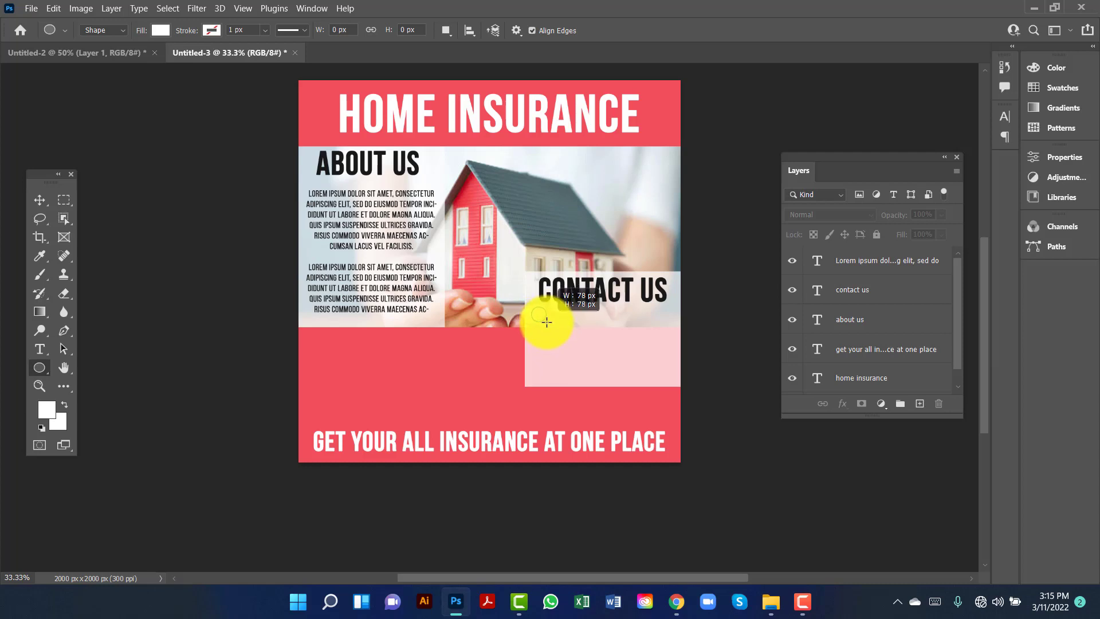
left_click_drag(546, 321, 545, 321)
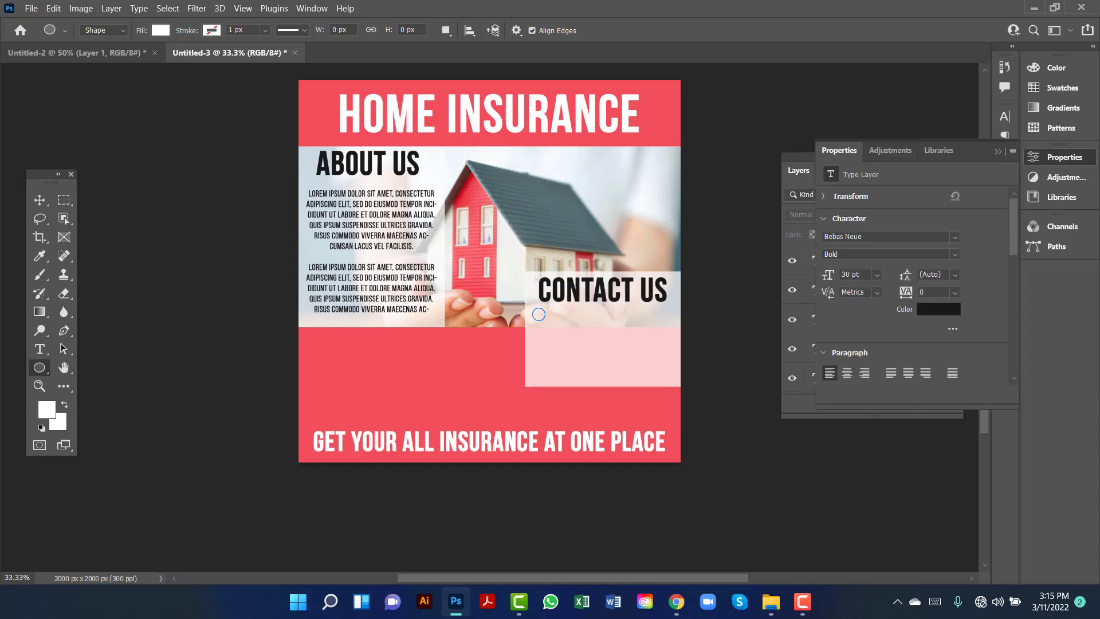
left_click(997, 151)
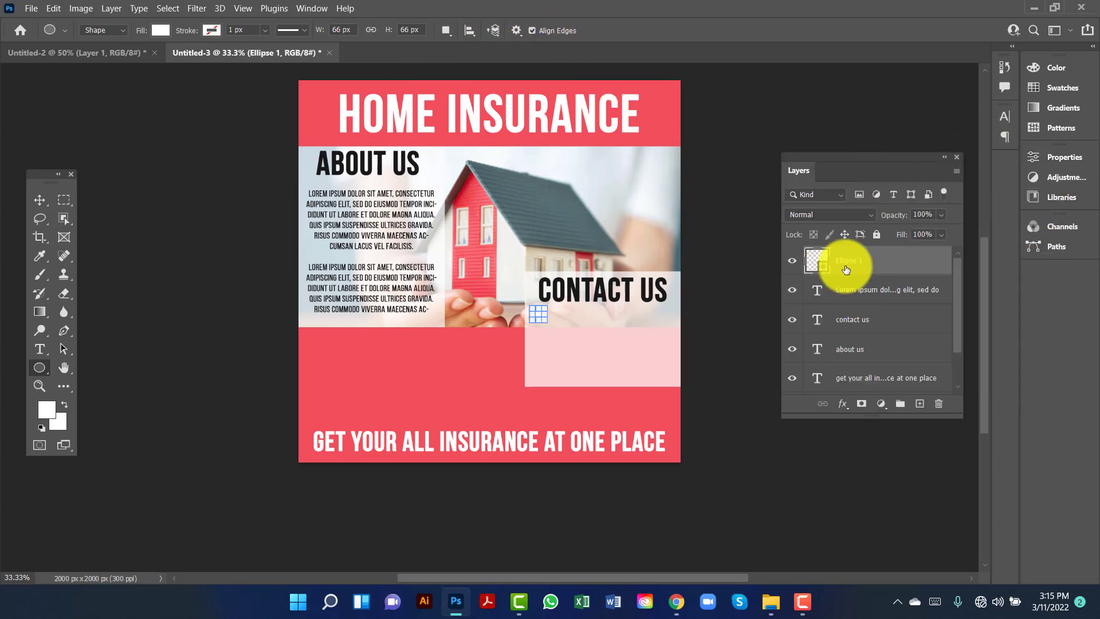
- Fill the circle with coral red sampled from the canvas and nudge it into place
double_click(817, 261)
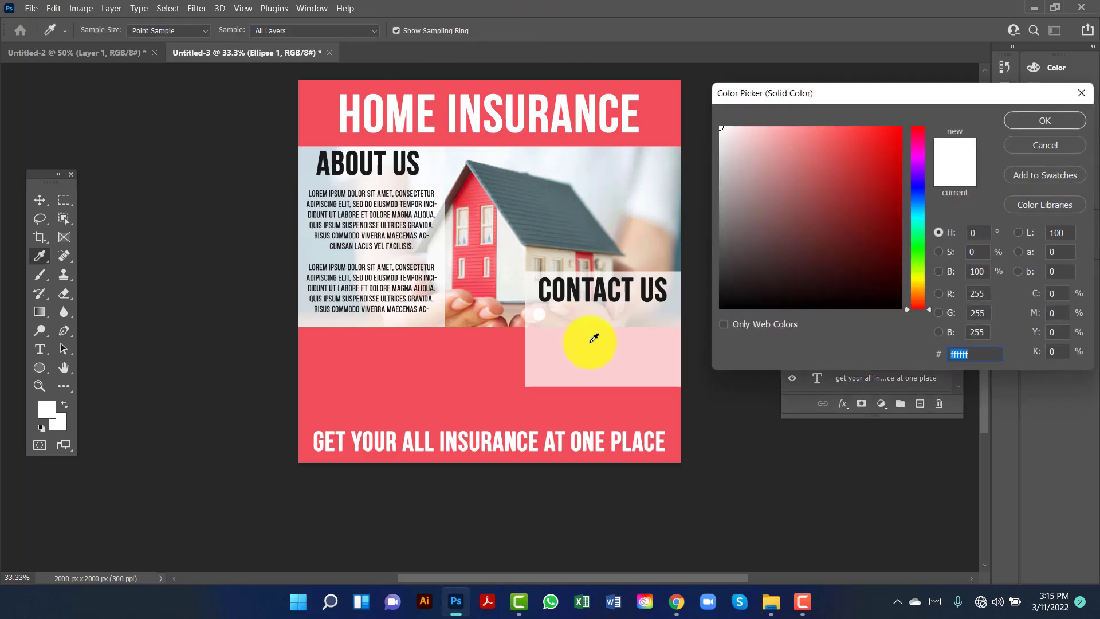
left_click(491, 395)
left_click(1030, 120)
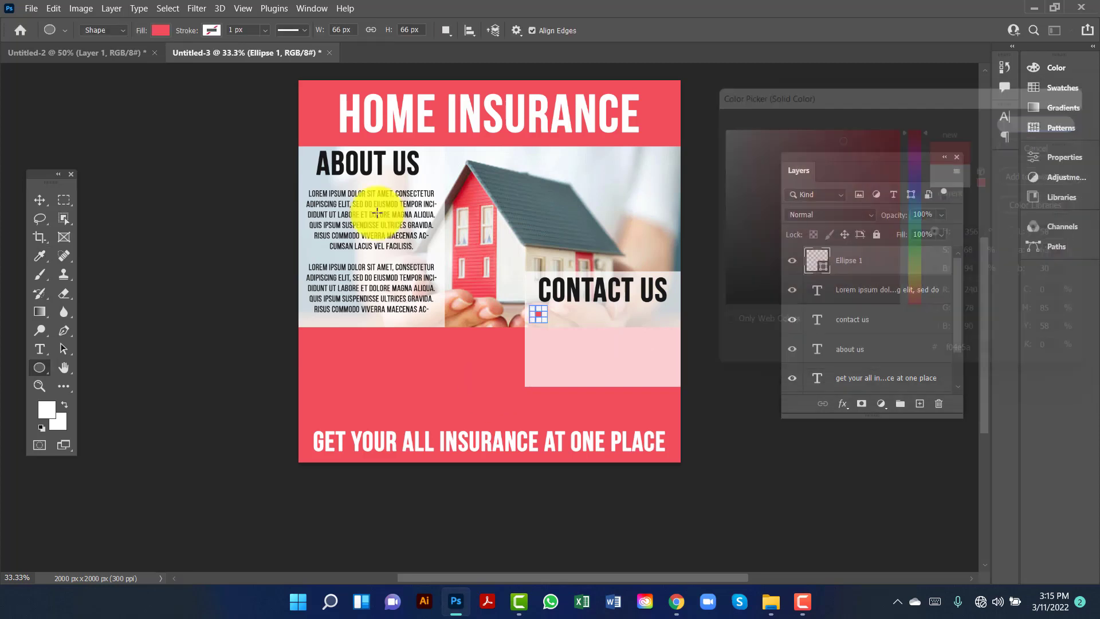
left_click(39, 199)
left_click(555, 321)
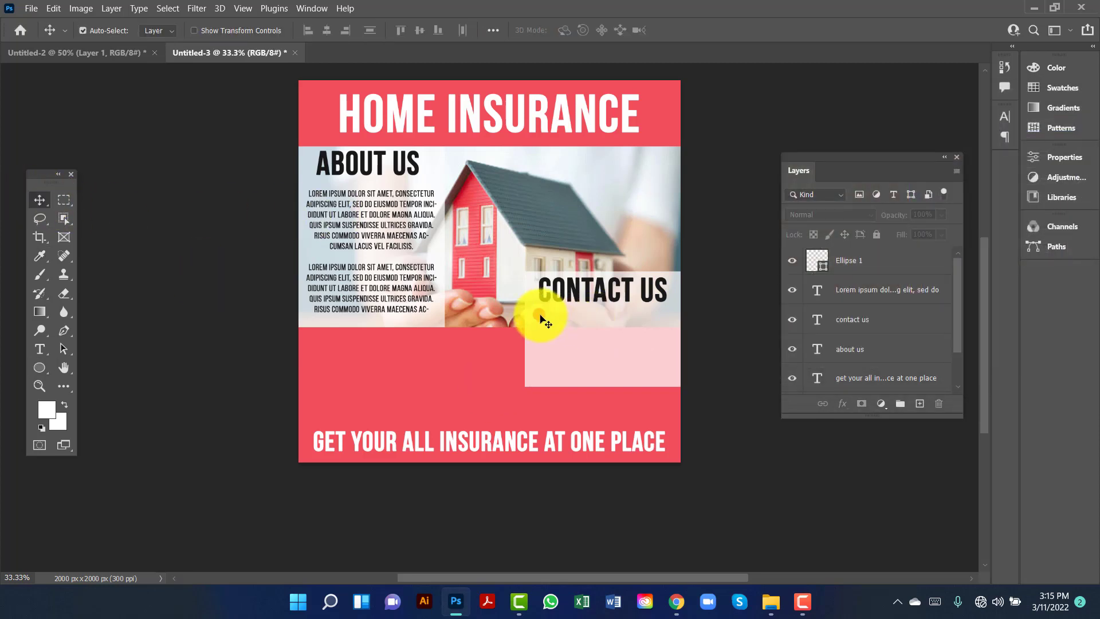
left_click_drag(539, 317, 540, 319)
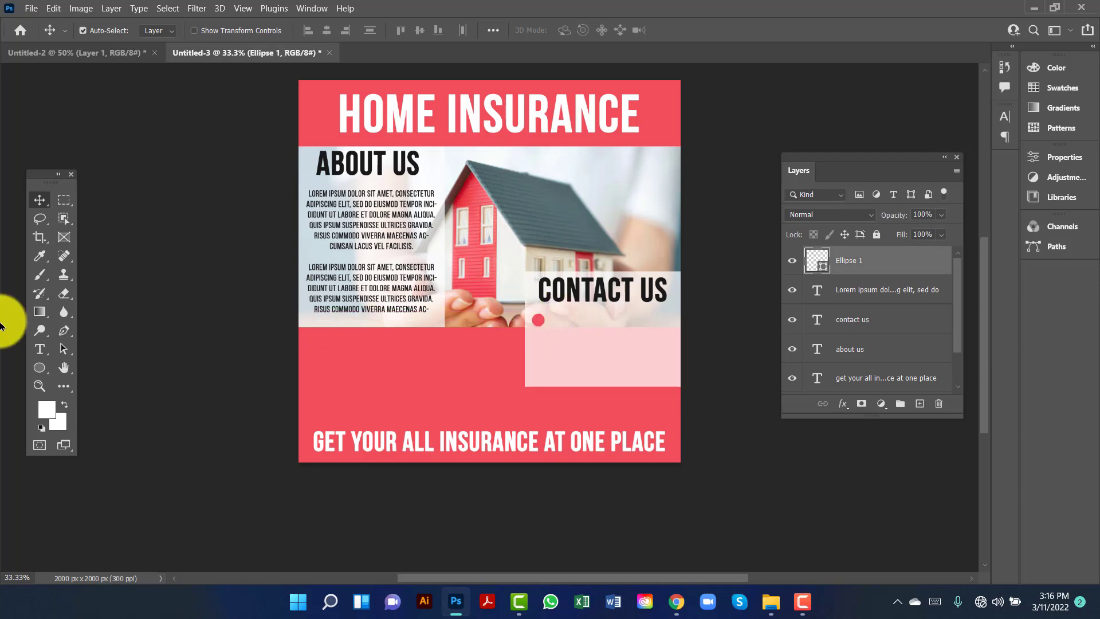
- Add a CALL: phone-number line beside the red dot, scaled down to about 57%
left_click(40, 348)
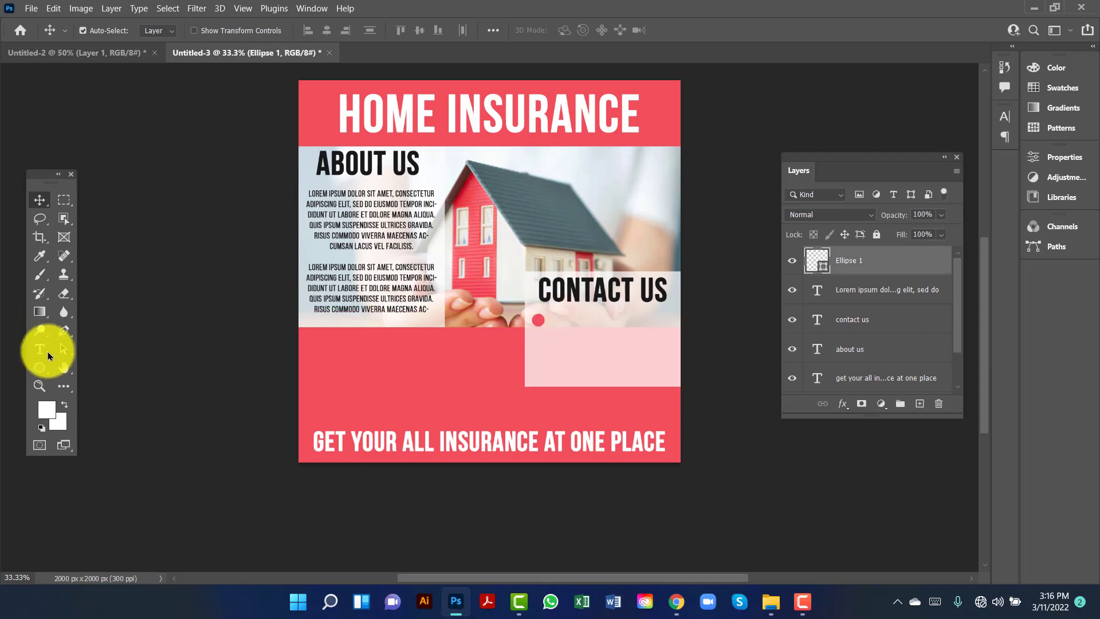
left_click(558, 322)
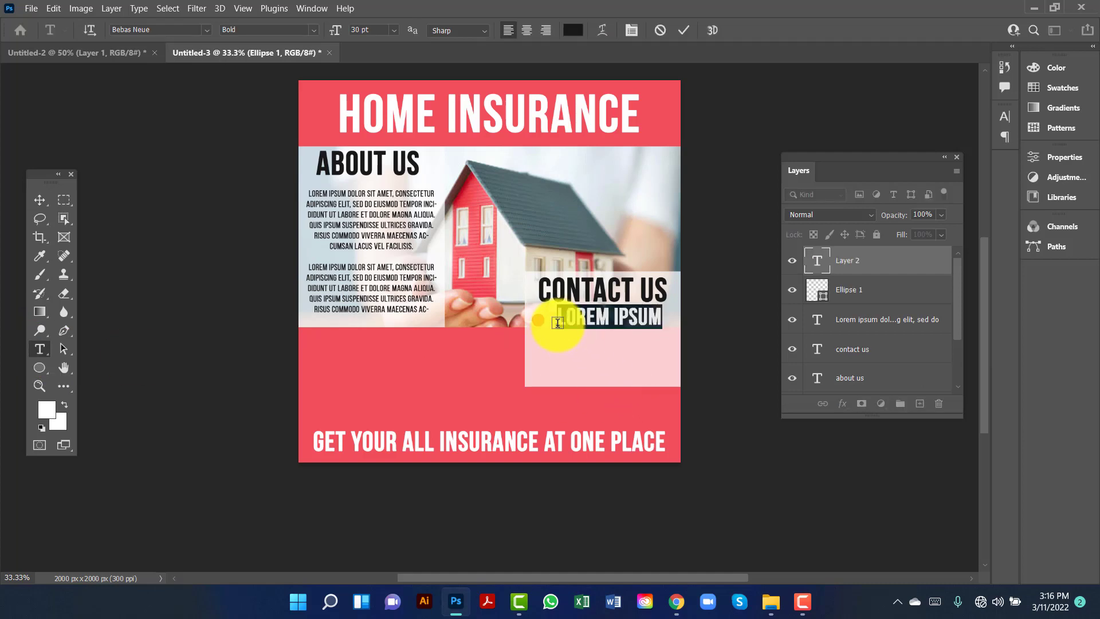
left_click_drag(558, 323, 583, 313)
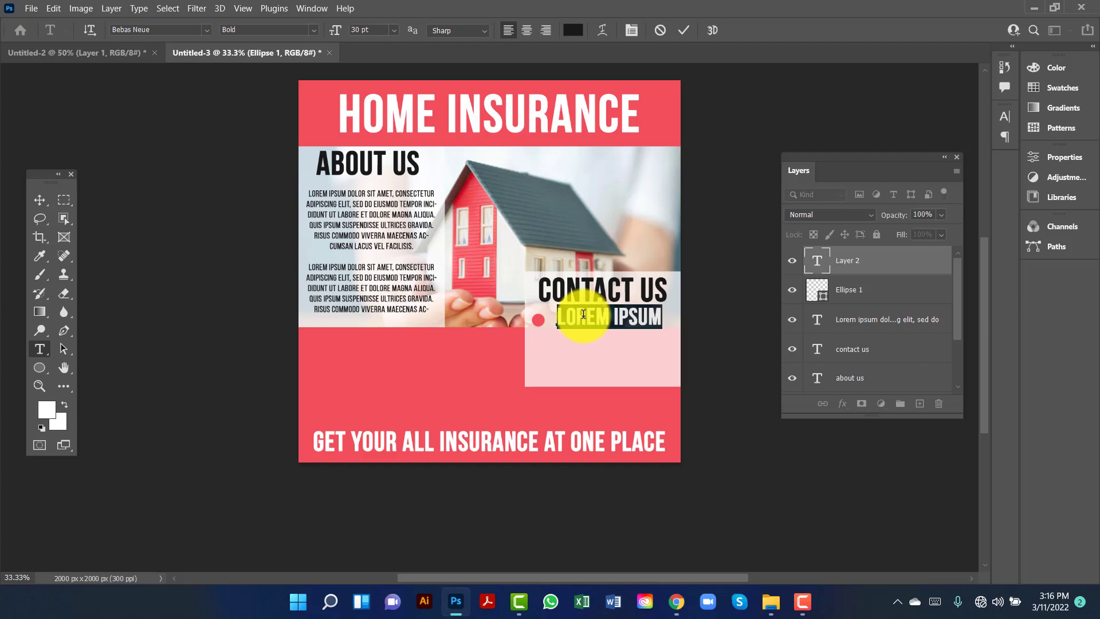
type("CALL")
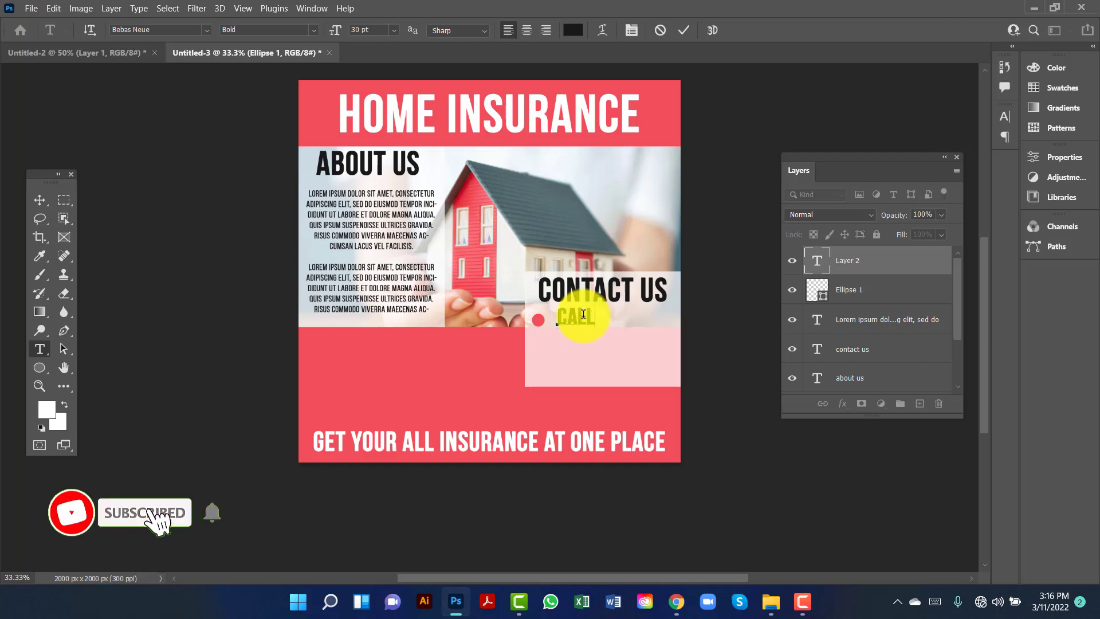
type(": 000 121 3")
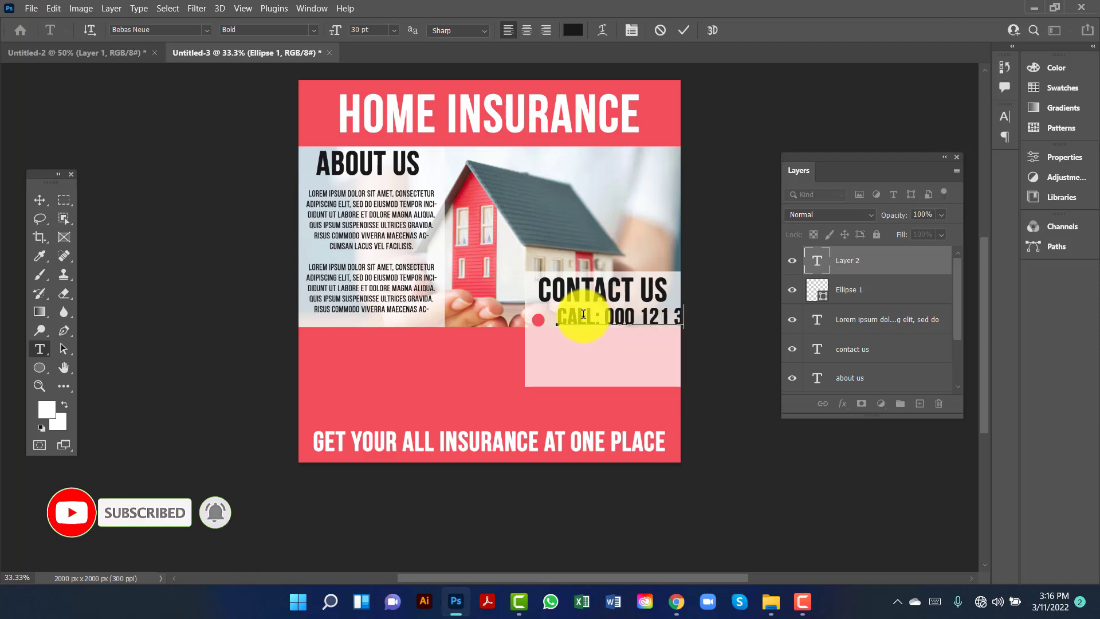
type("4")
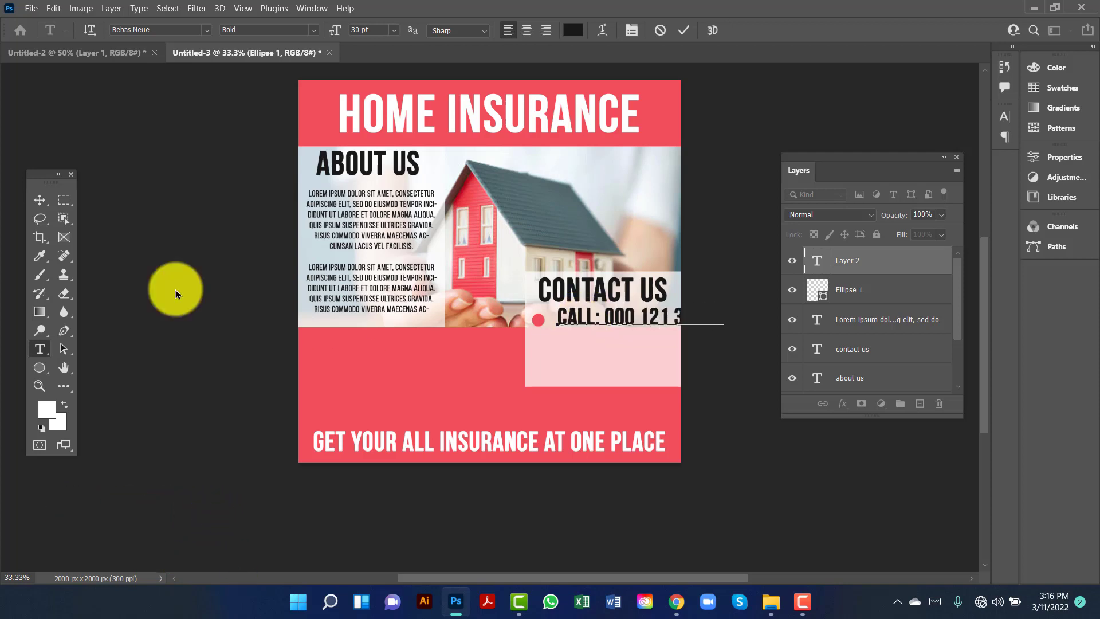
left_click(40, 200)
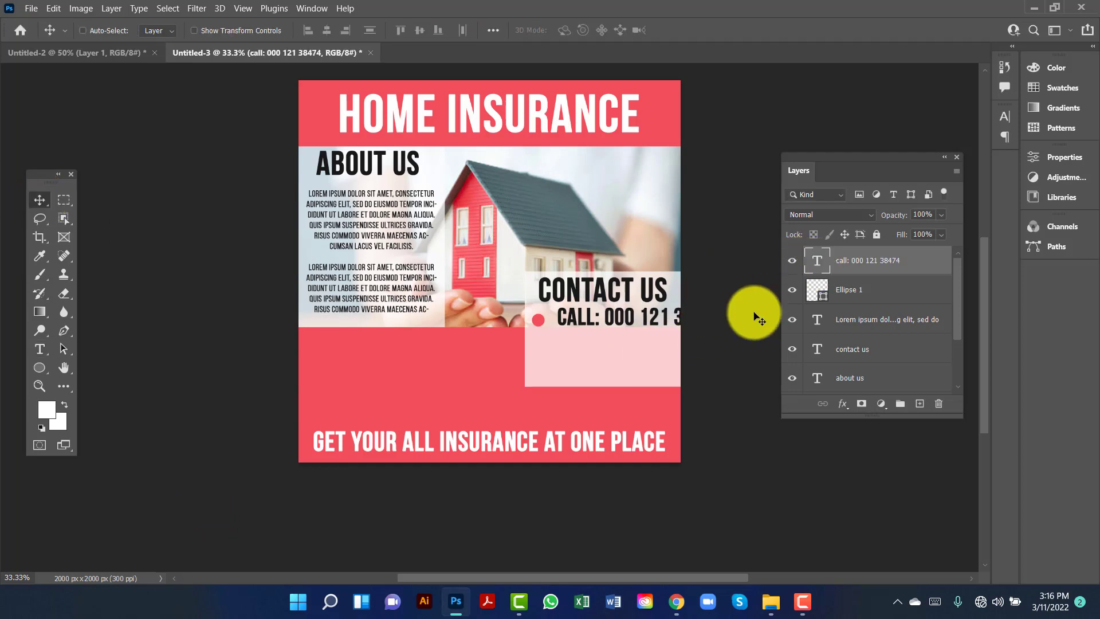
key("ctrl+t")
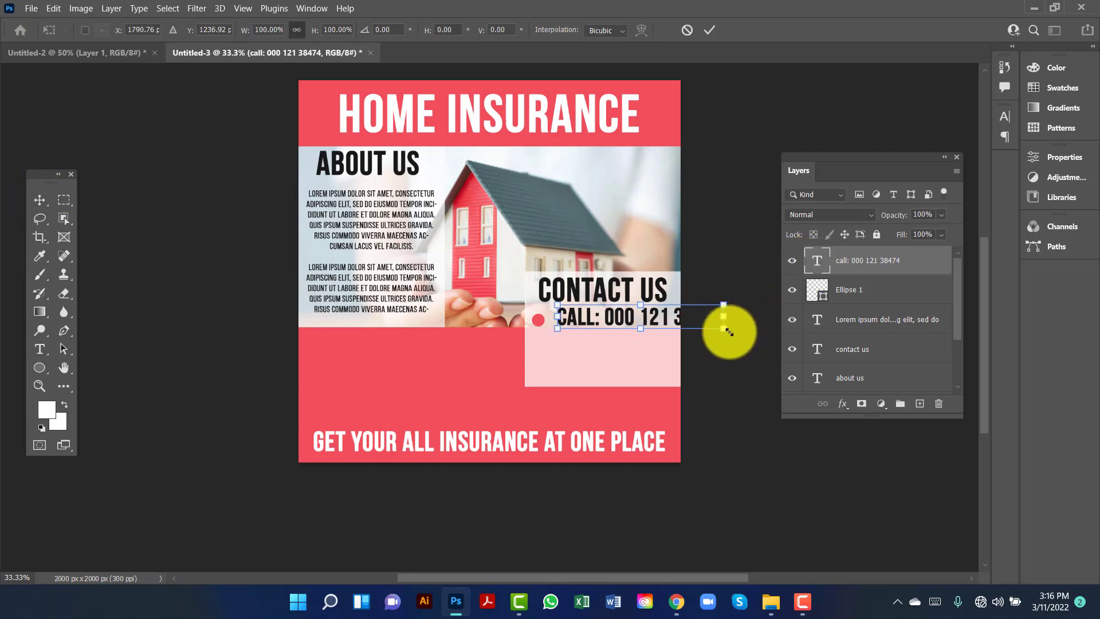
mouse_move(729, 331)
left_mouse_down()
mouse_move(686, 313)
mouse_move(631, 326)
left_mouse_up()
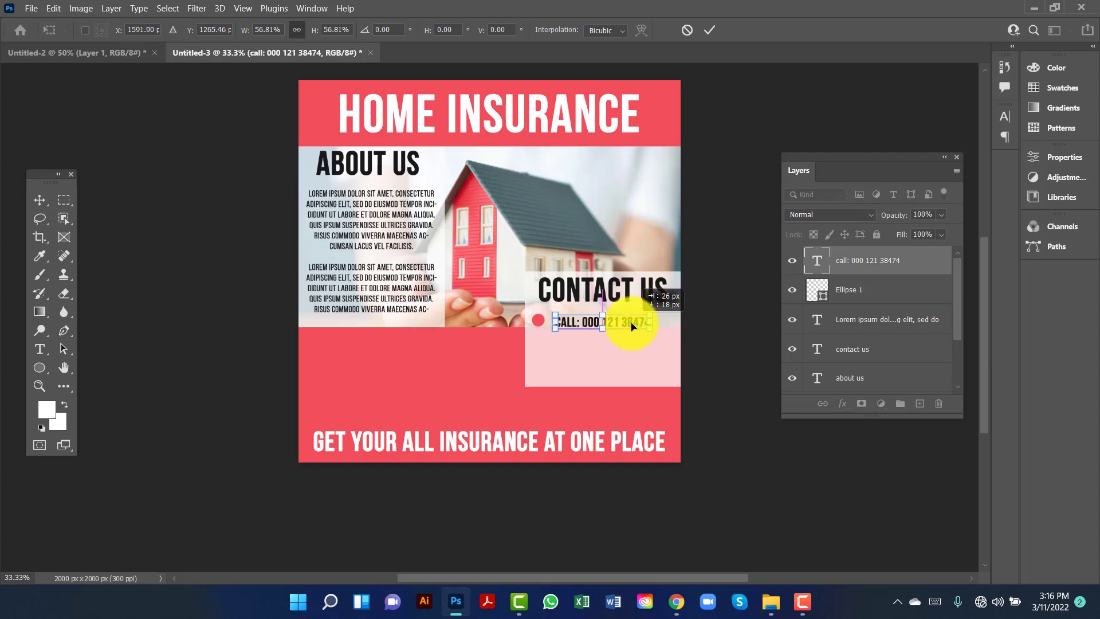
key("Return")
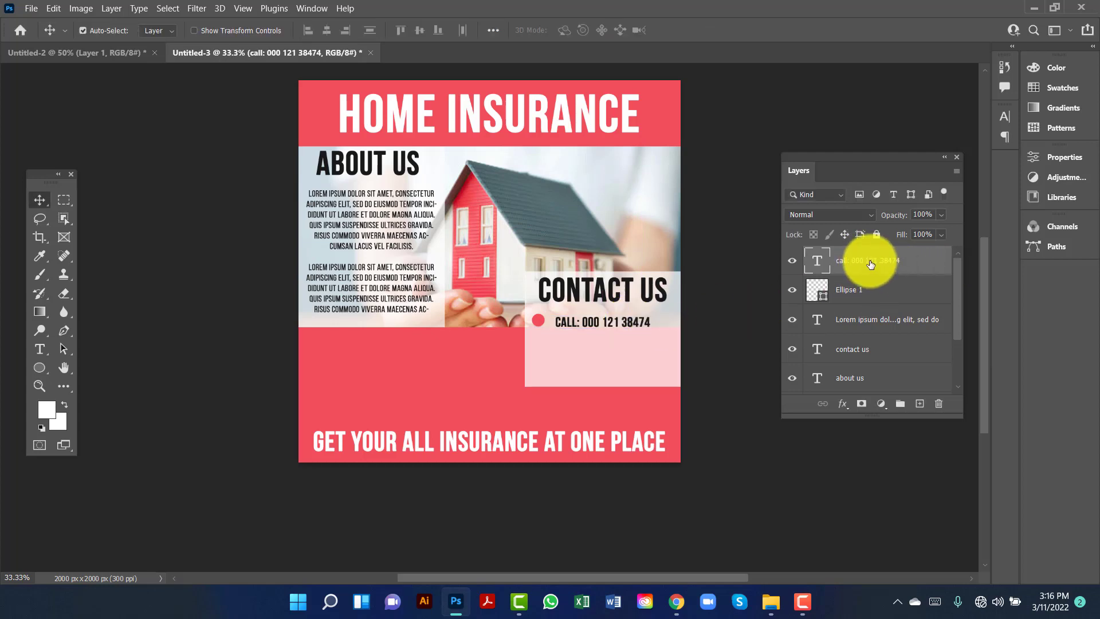
- Alt-drag two copies of the red dot and call line down to form three stacked rows
left_click(871, 295, "ctrl")
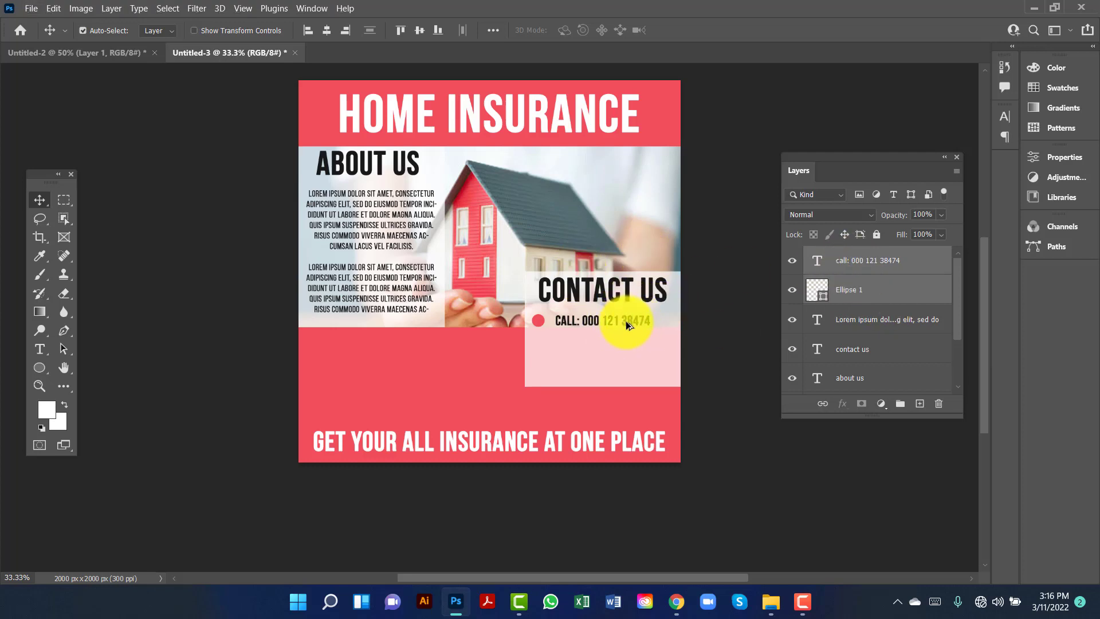
left_click_drag(626, 321, 627, 368)
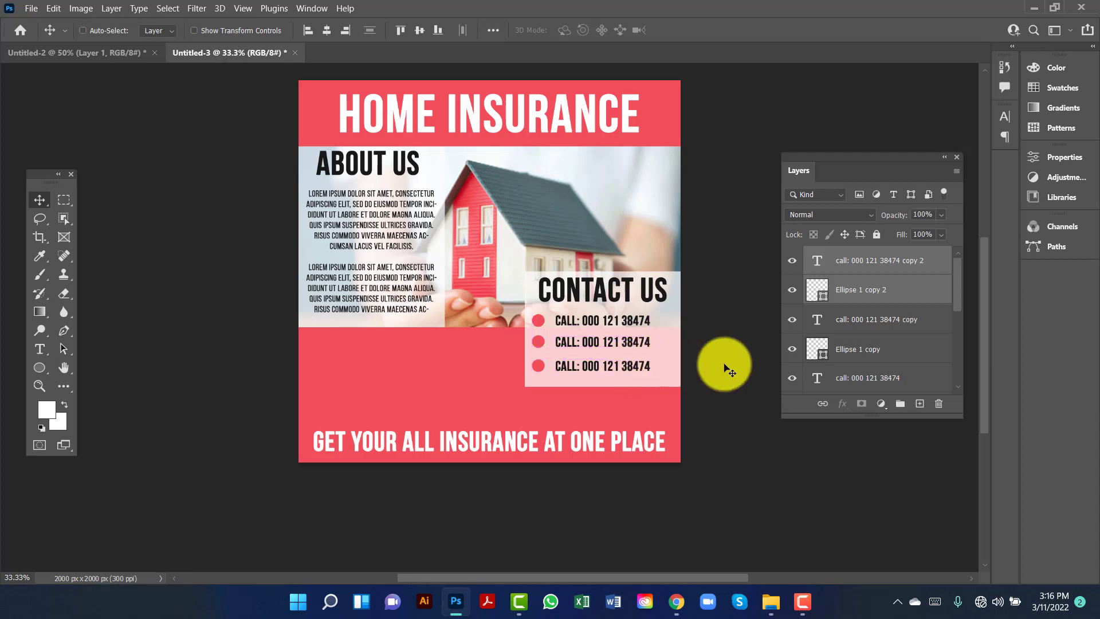
left_click_drag(608, 342, 610, 364)
left_click(739, 369)
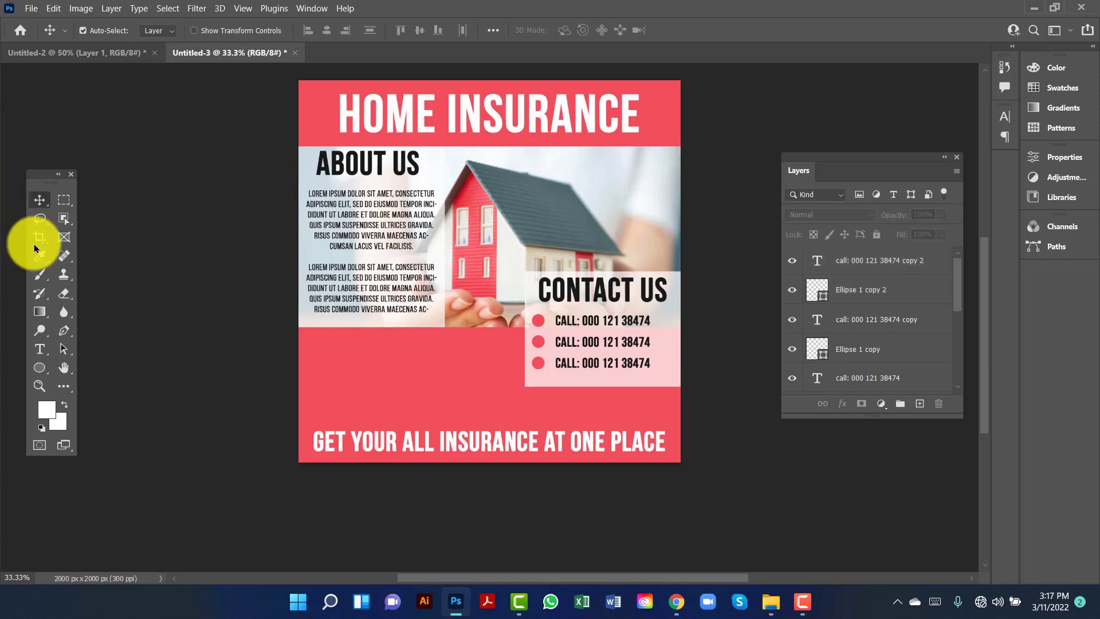
- Retype the middle contact row as an EMAIL line with a placeholder address
left_click(39, 348)
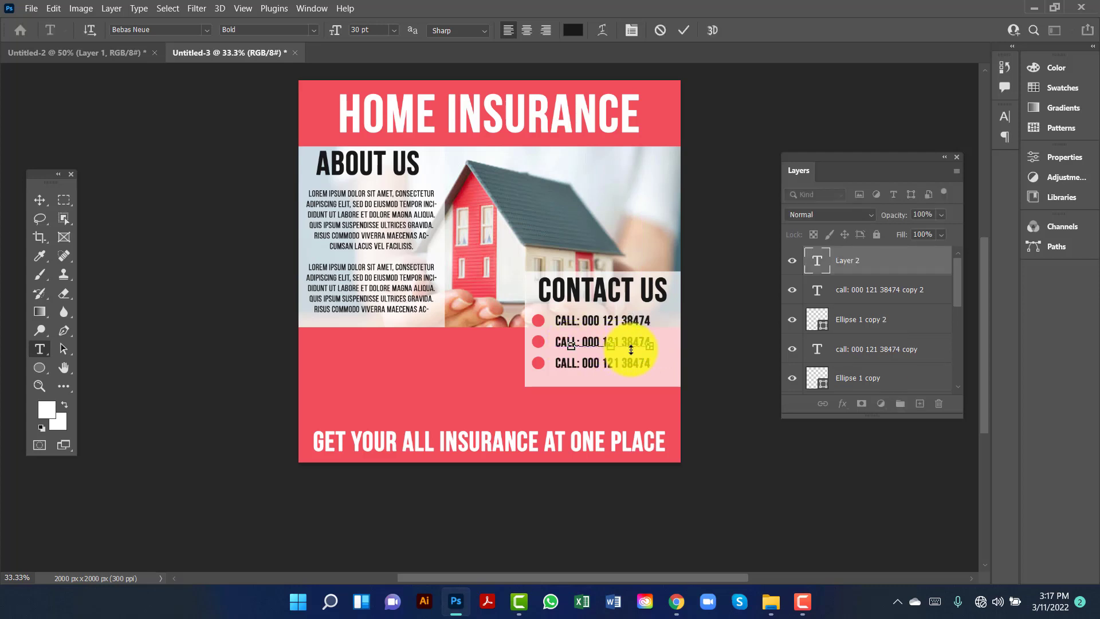
left_click_drag(571, 343, 649, 346)
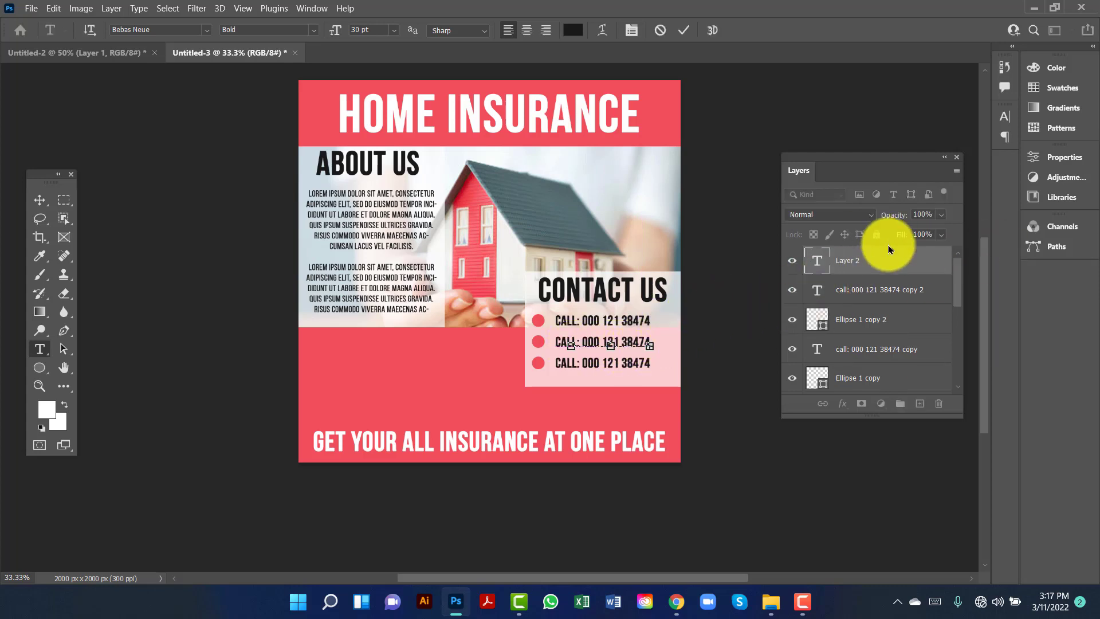
left_click(39, 201)
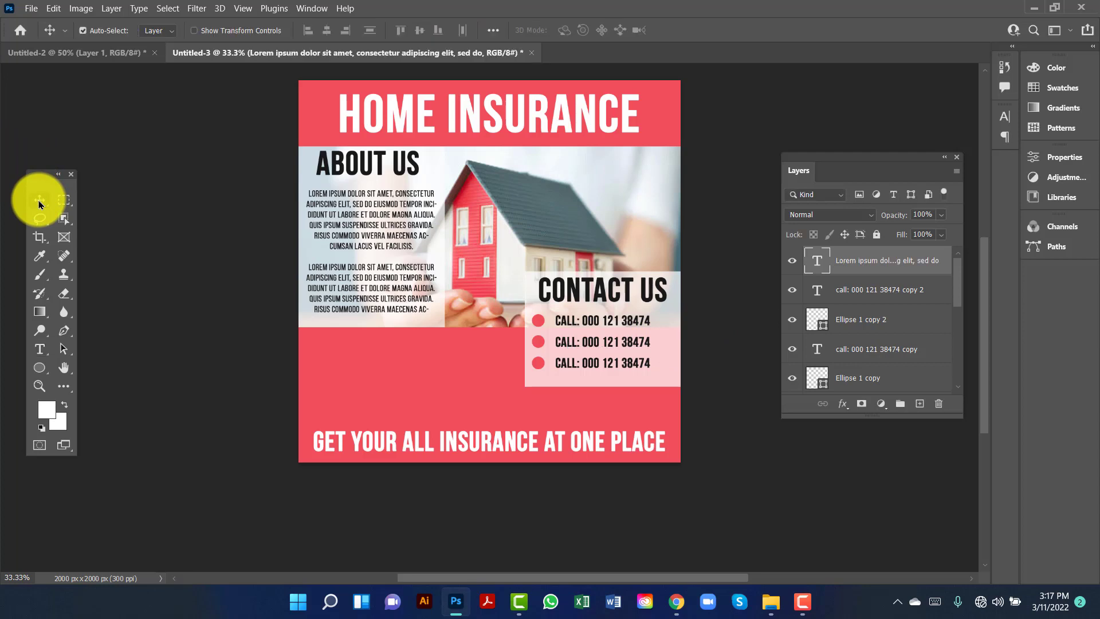
left_click(858, 281)
scroll(813, 298, "down", 1)
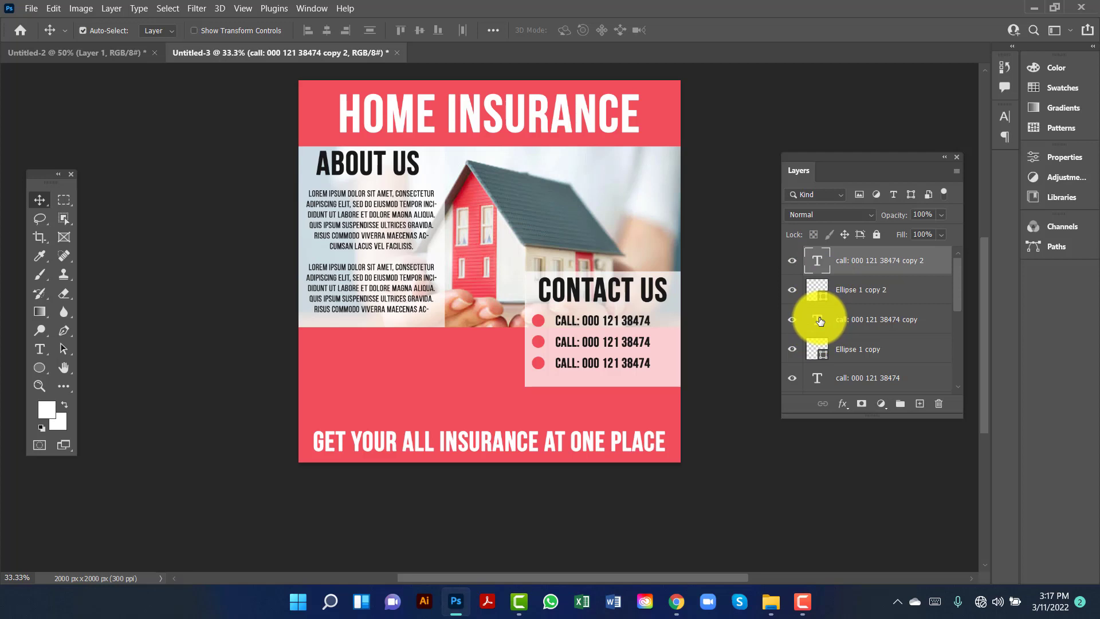
double_click(818, 319)
key("Left")
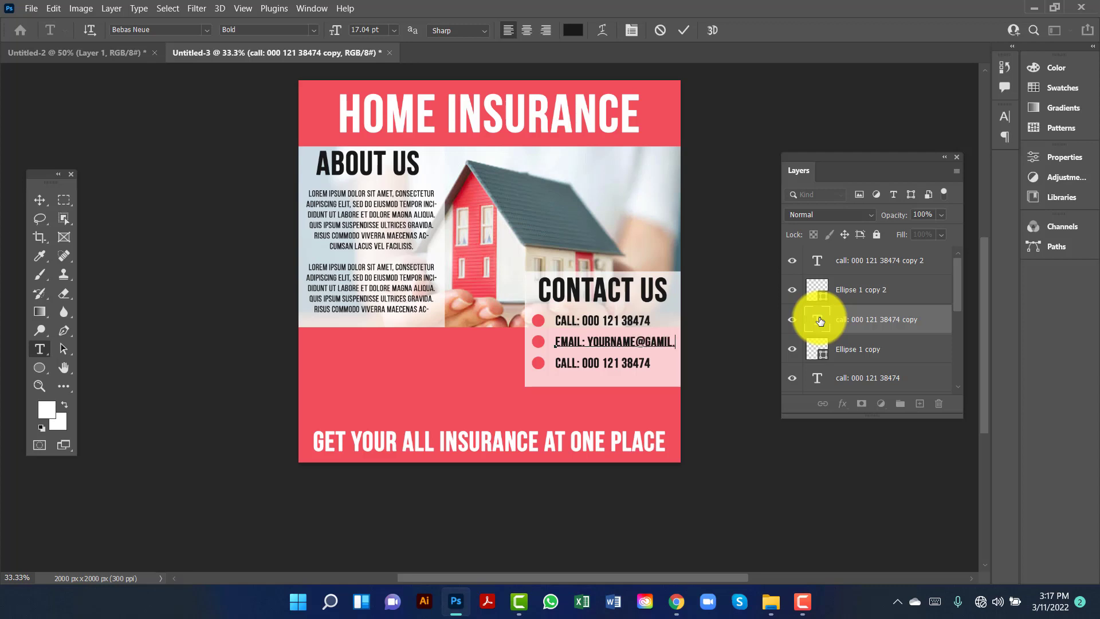
left_click(39, 199)
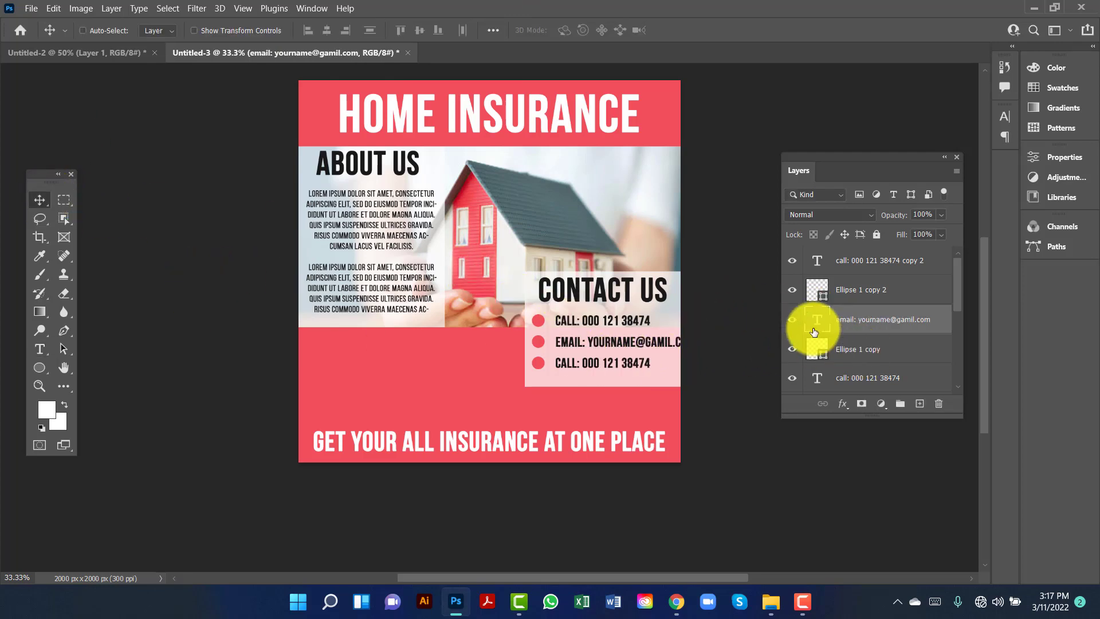
- Scale the e-mail line down to fit between the CALL lines and nudge it lower
key("ctrl+t")
left_click_drag(695, 352, 673, 350)
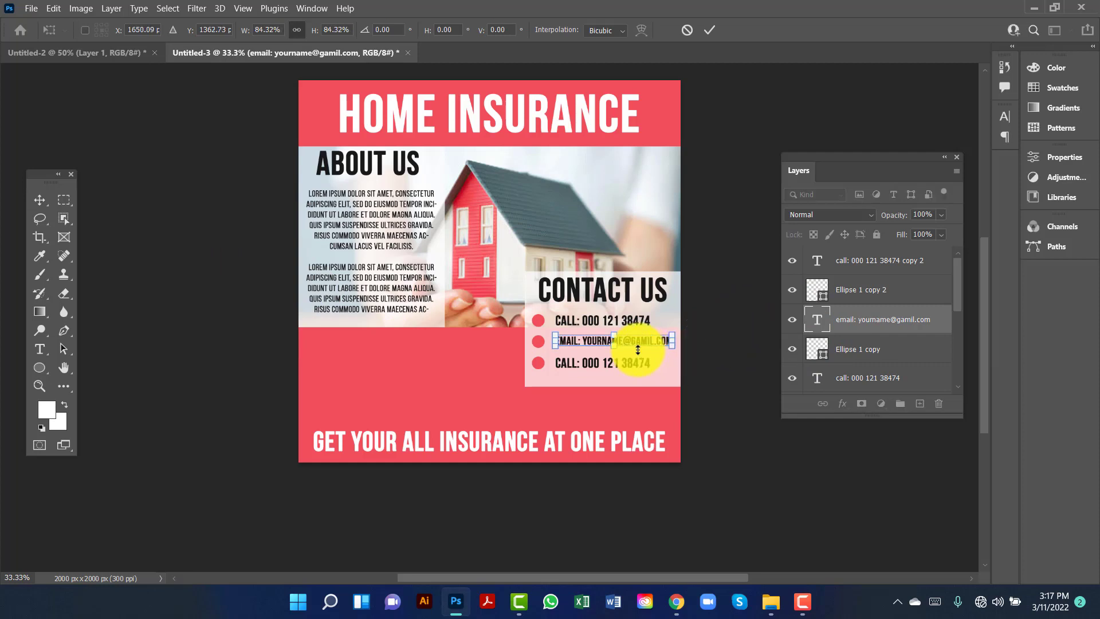
key("Return")
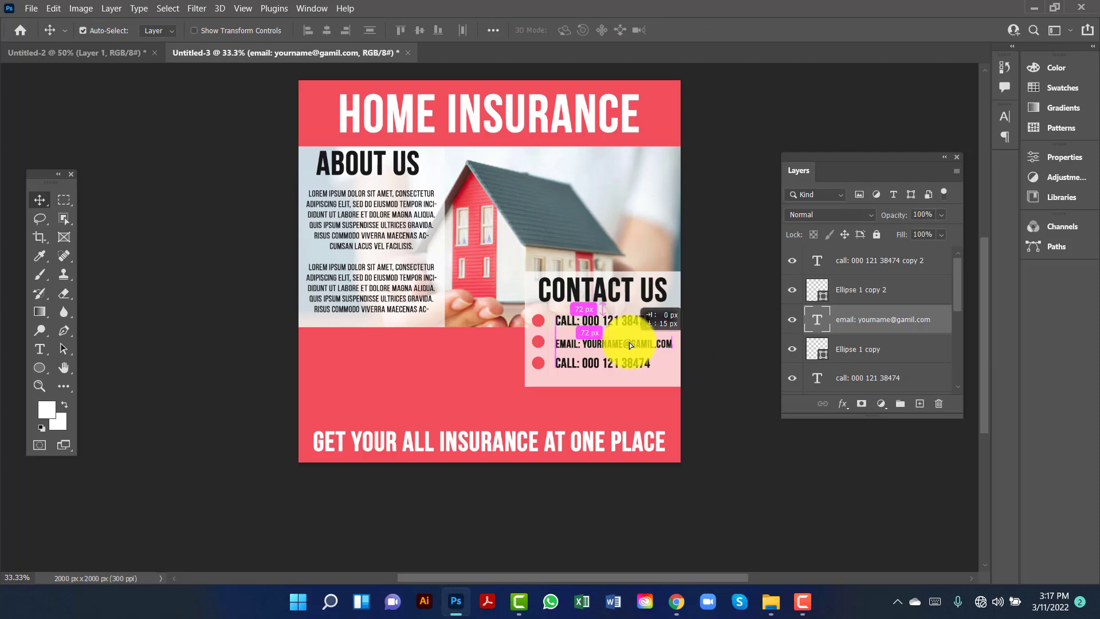
key("shift+Down")
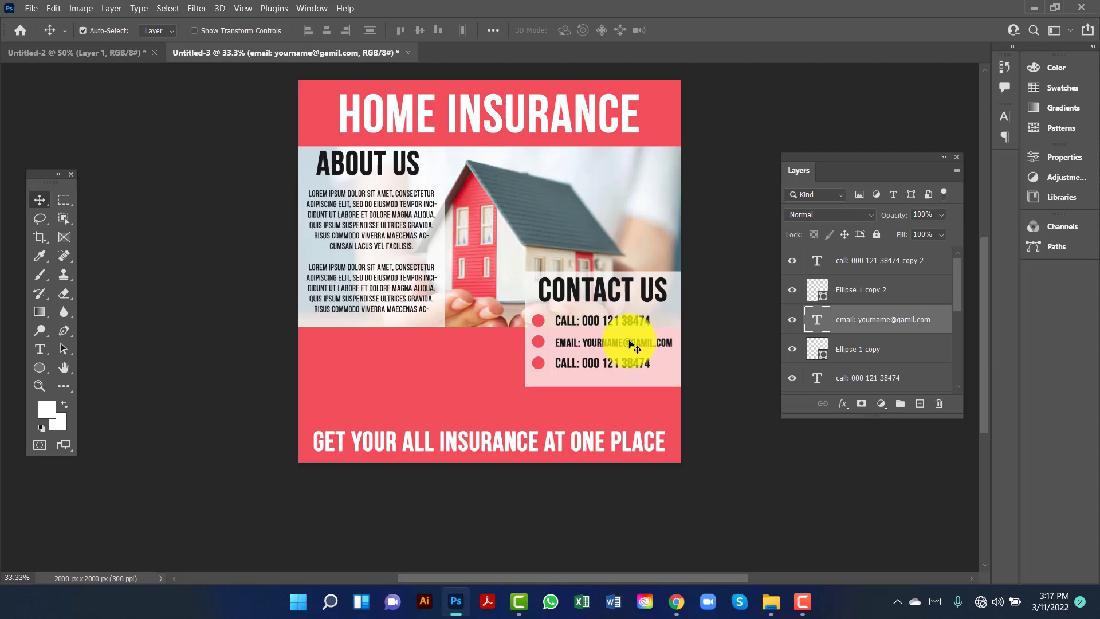
double_click(629, 341)
left_click(40, 201)
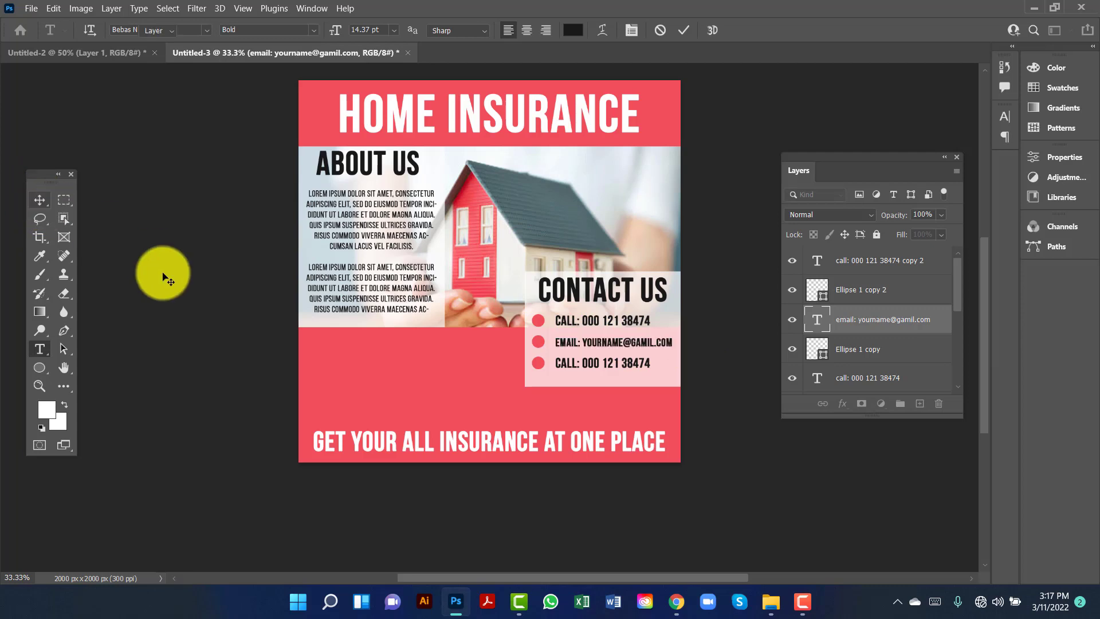
left_click(164, 274)
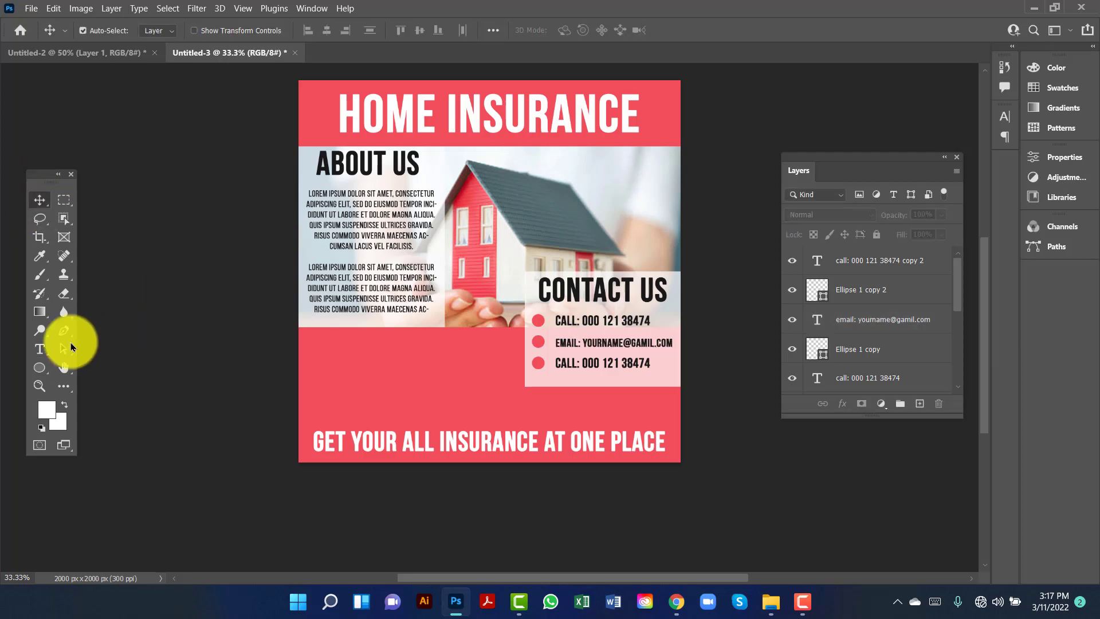
left_click(40, 348)
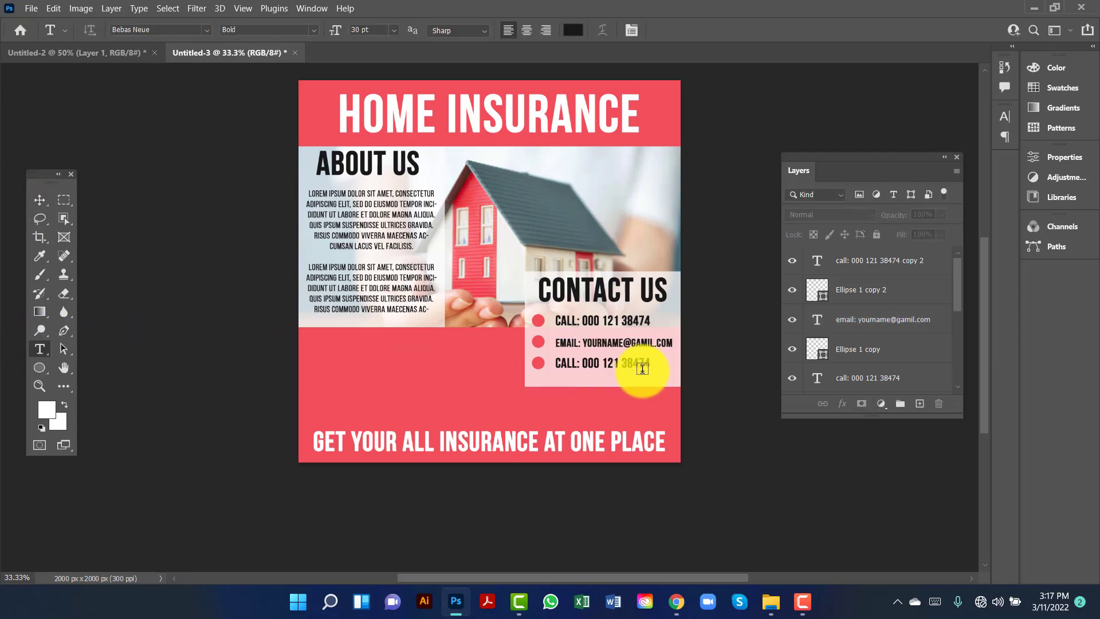
left_click(563, 371)
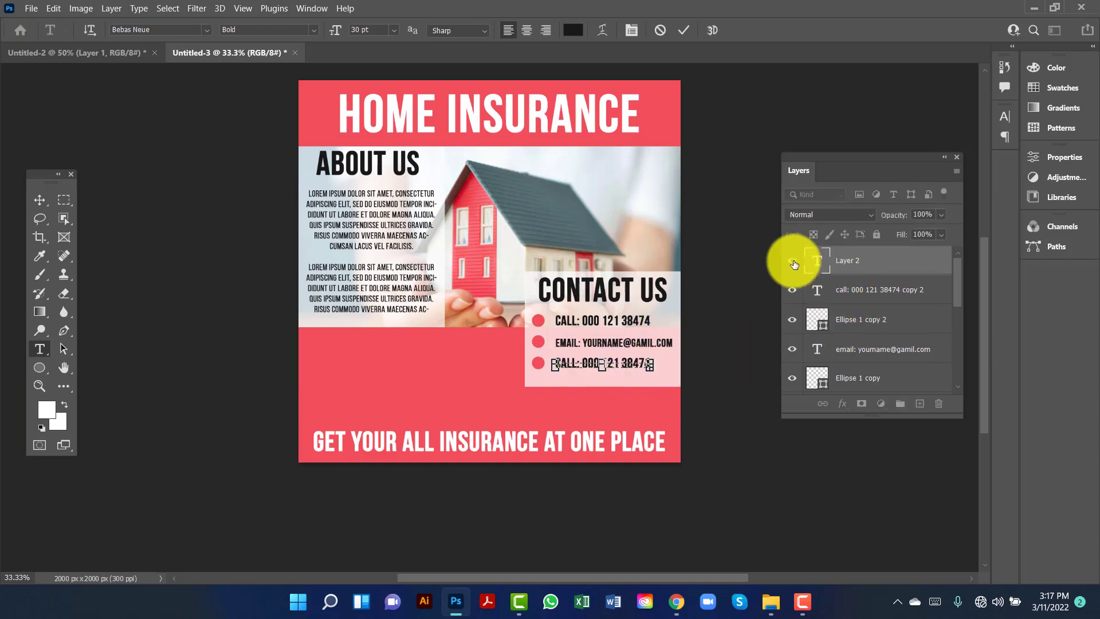
left_click(33, 204)
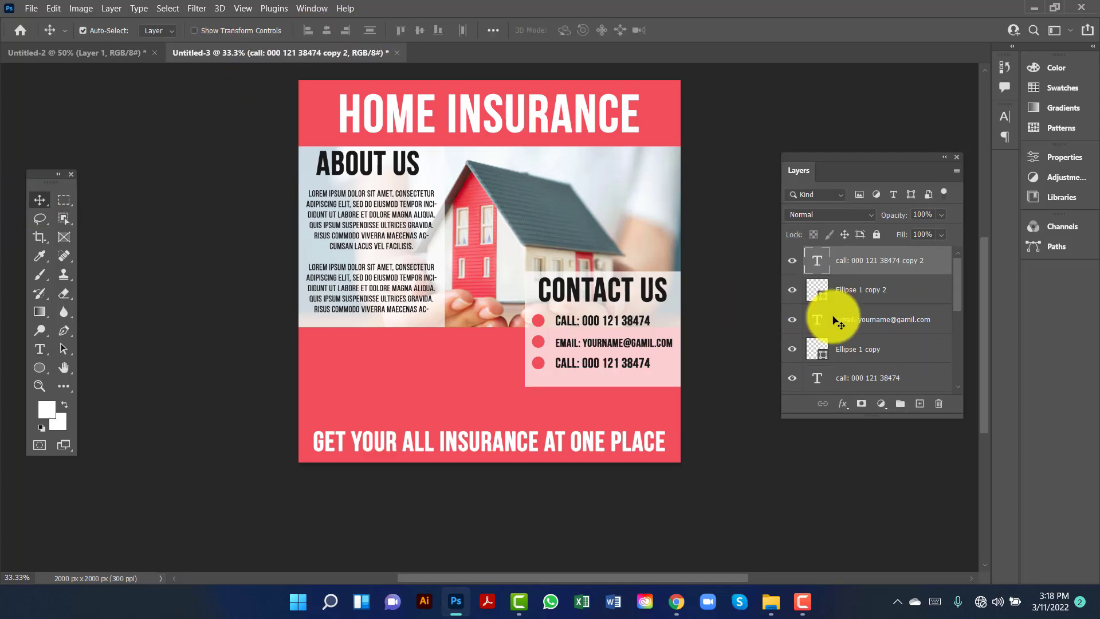
double_click(817, 379)
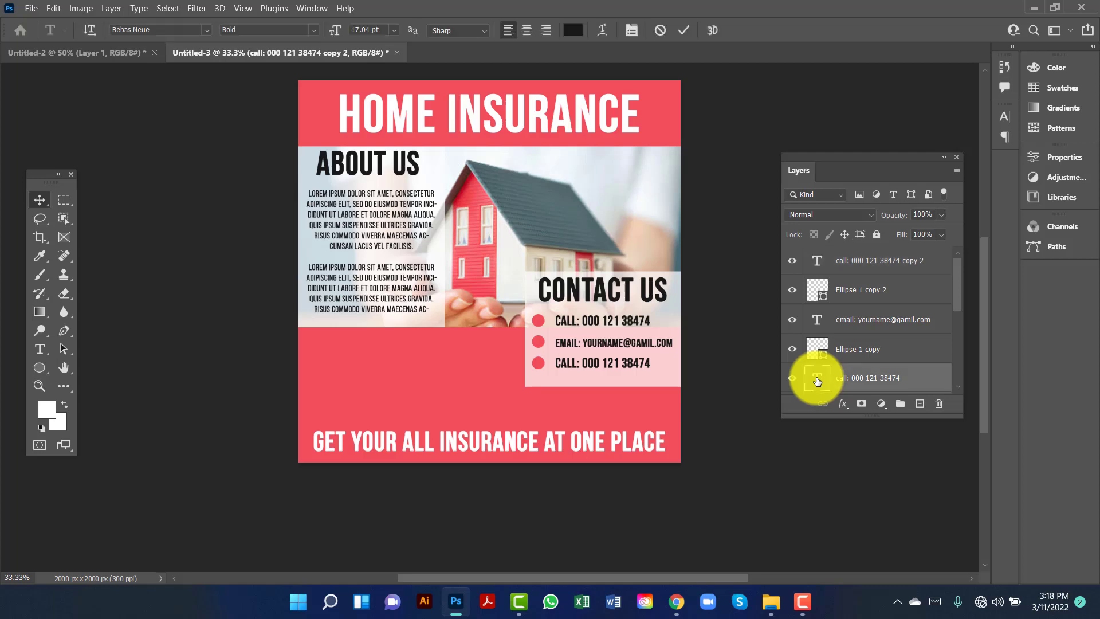
double_click(822, 262)
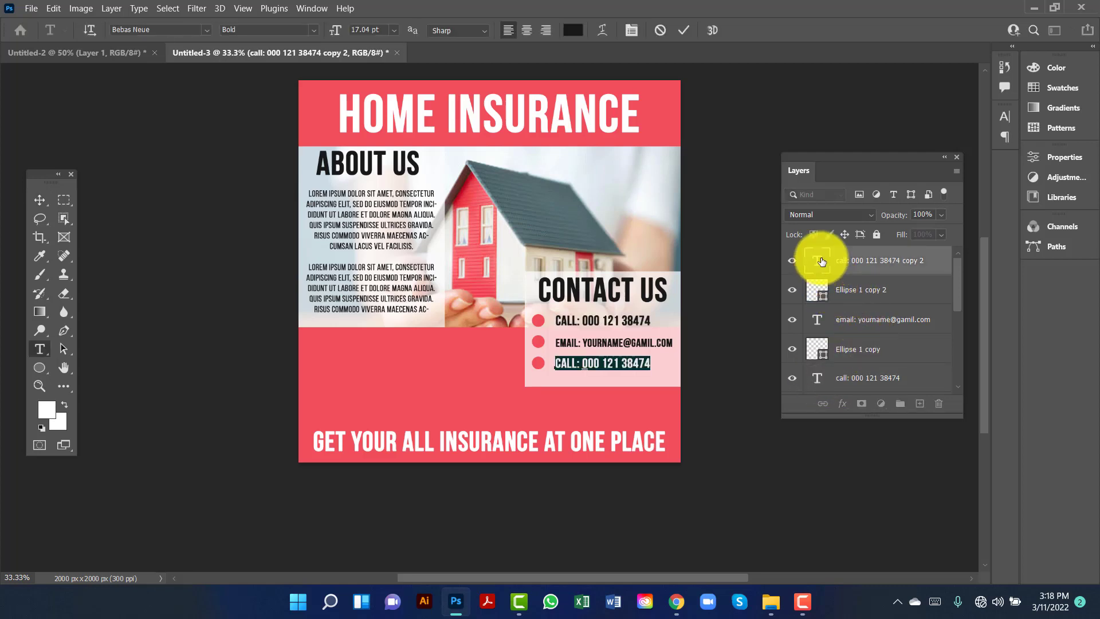
key("Left")
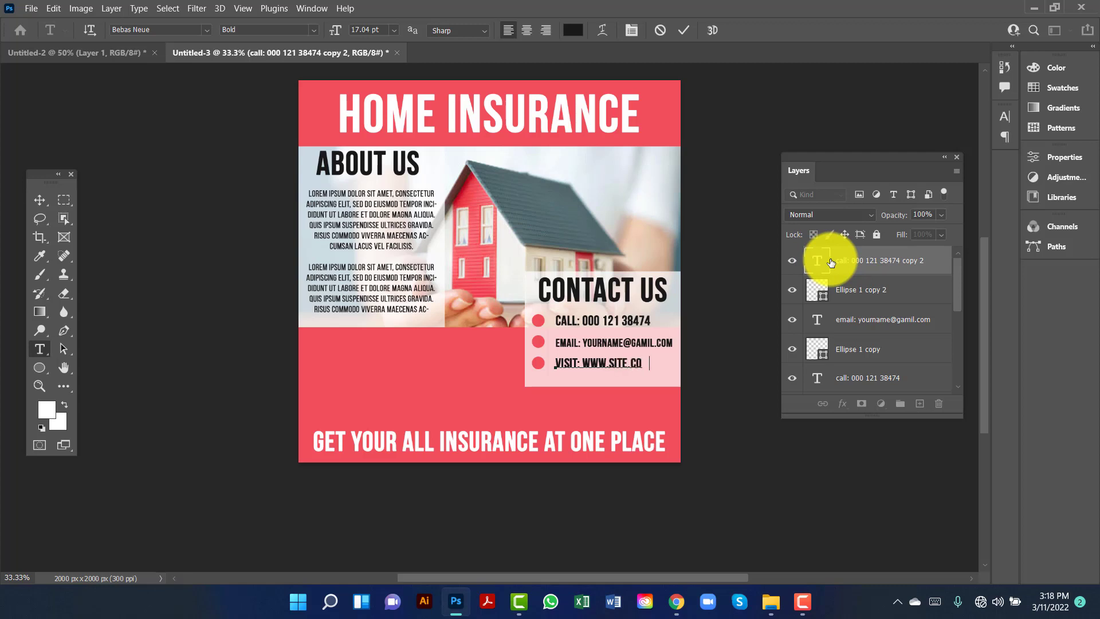
left_click(40, 200)
left_click(189, 287)
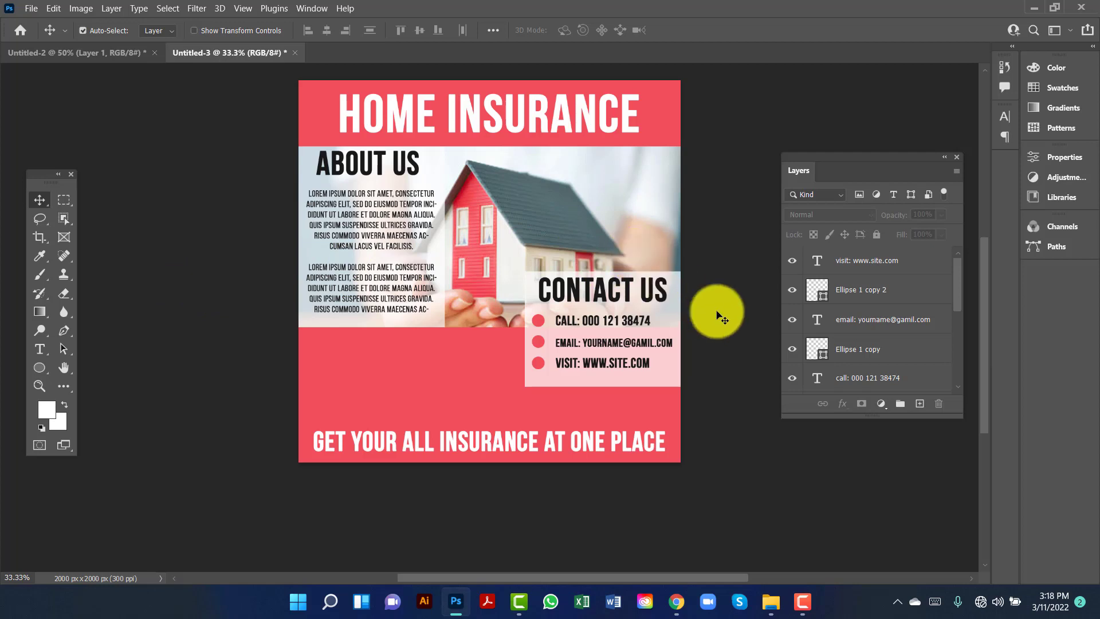
scroll(734, 314, "up", 2)
scroll(734, 315, "down", 3)
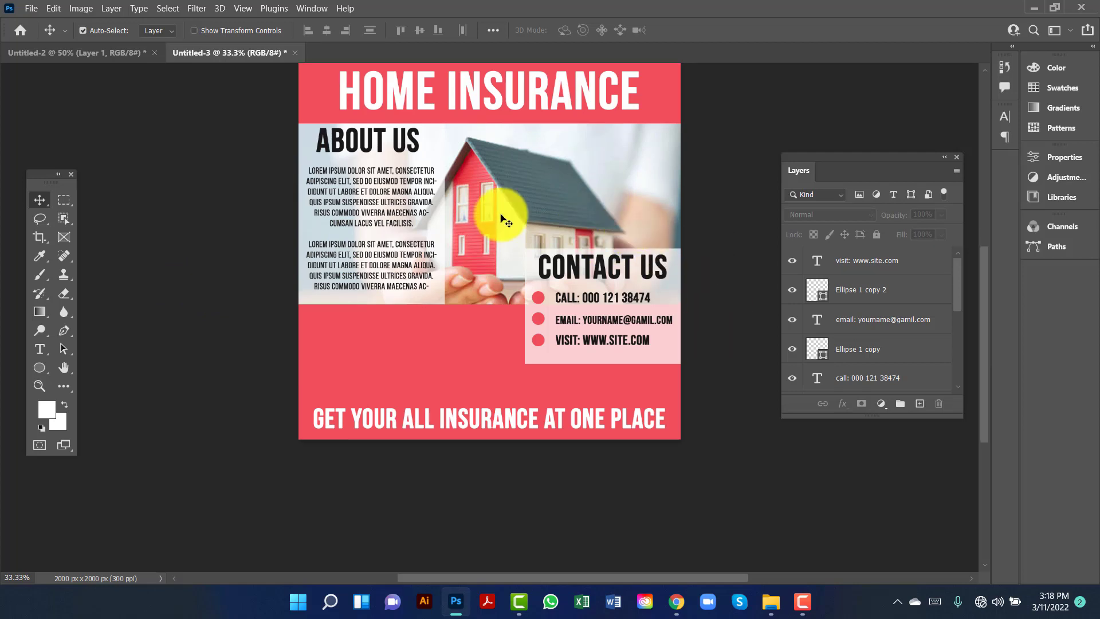
- Add a WE PROVIDE FOLLOWING SERVICES text line below the About Us paragraph
left_click(40, 348)
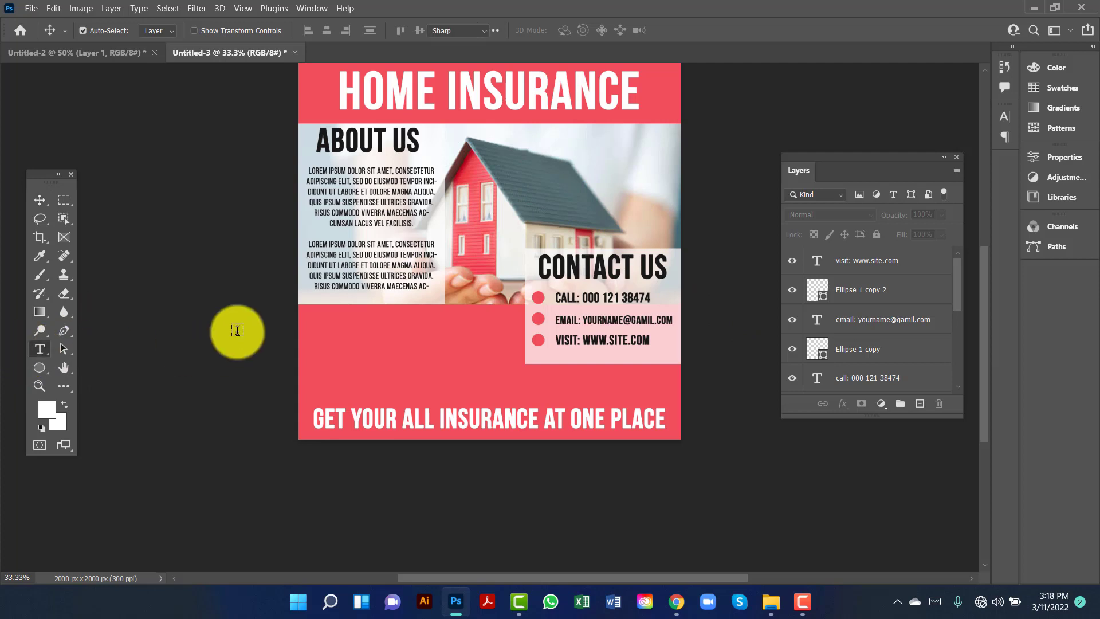
left_click(308, 317)
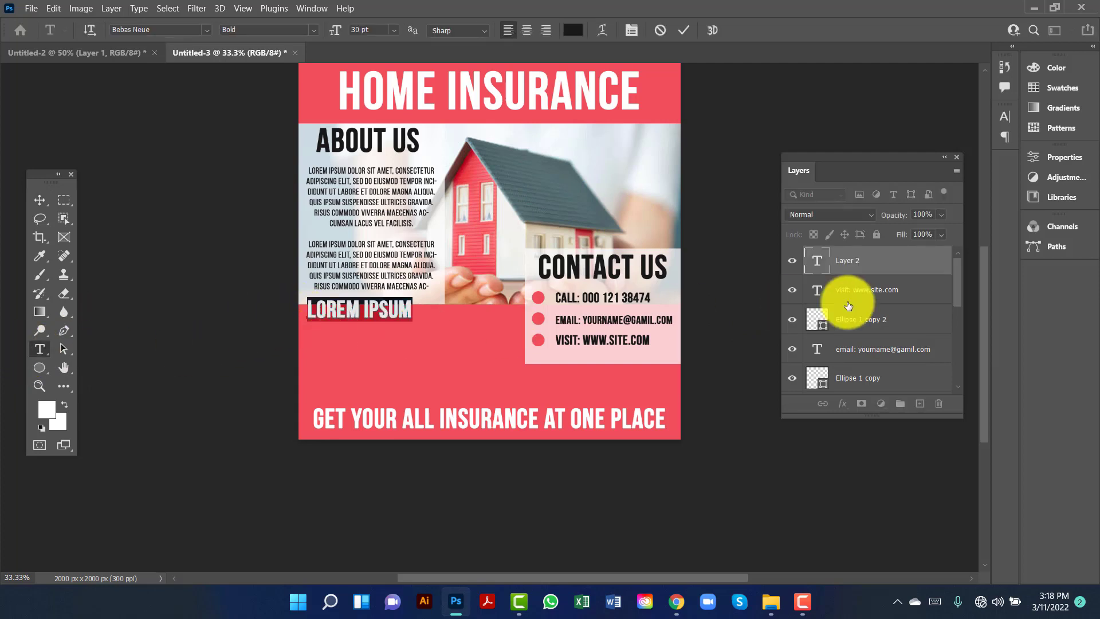
left_click(321, 309)
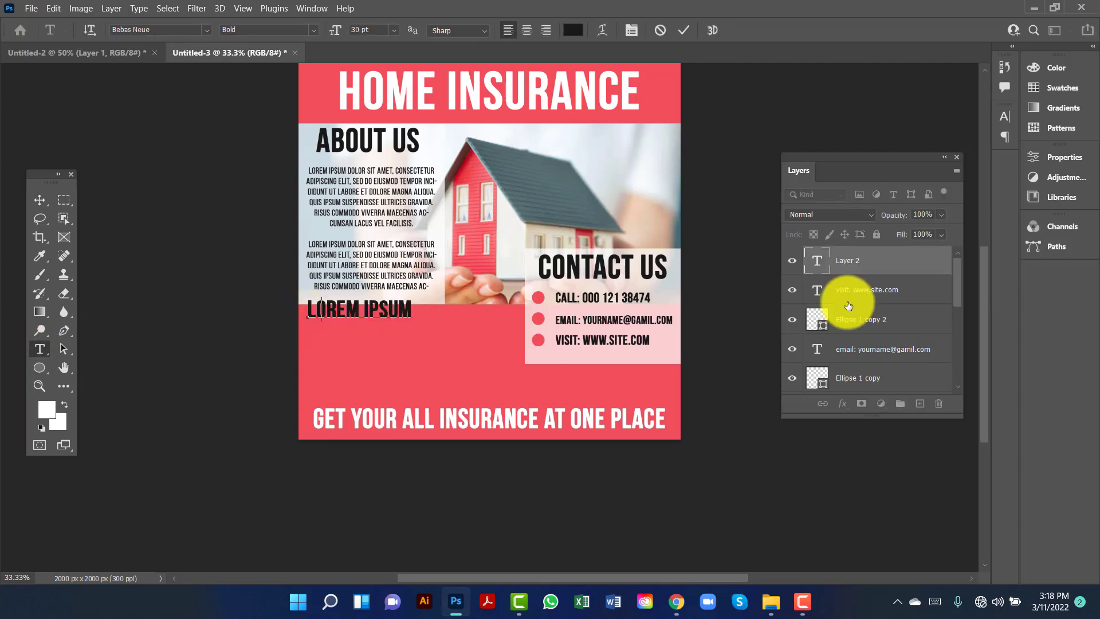
type("WE PROVIDE FOLLOWING SERVICES")
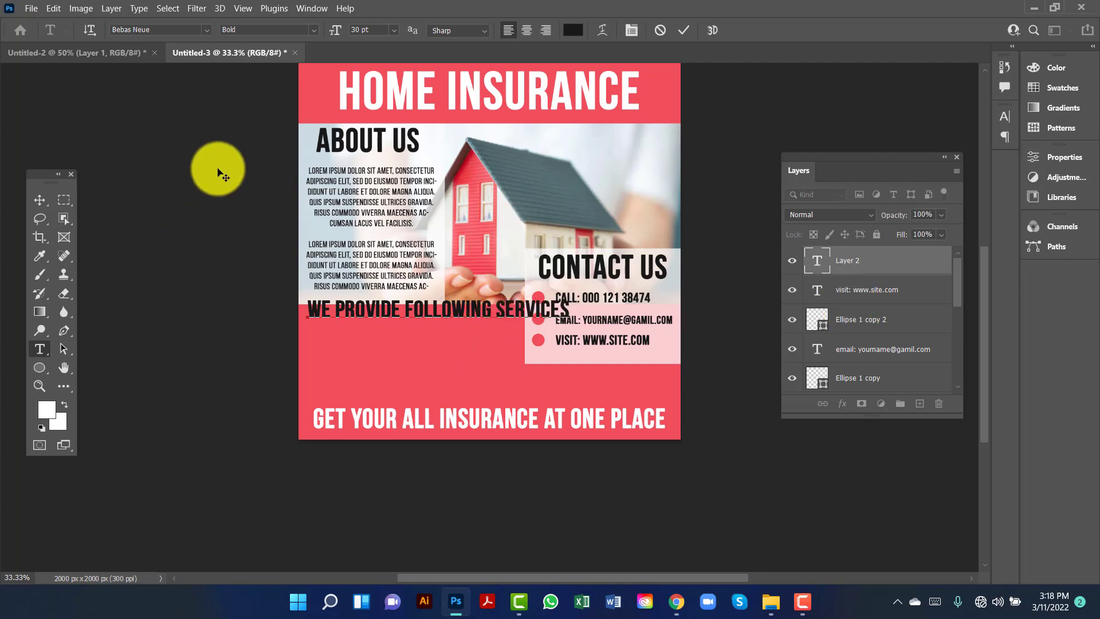
left_click(40, 199)
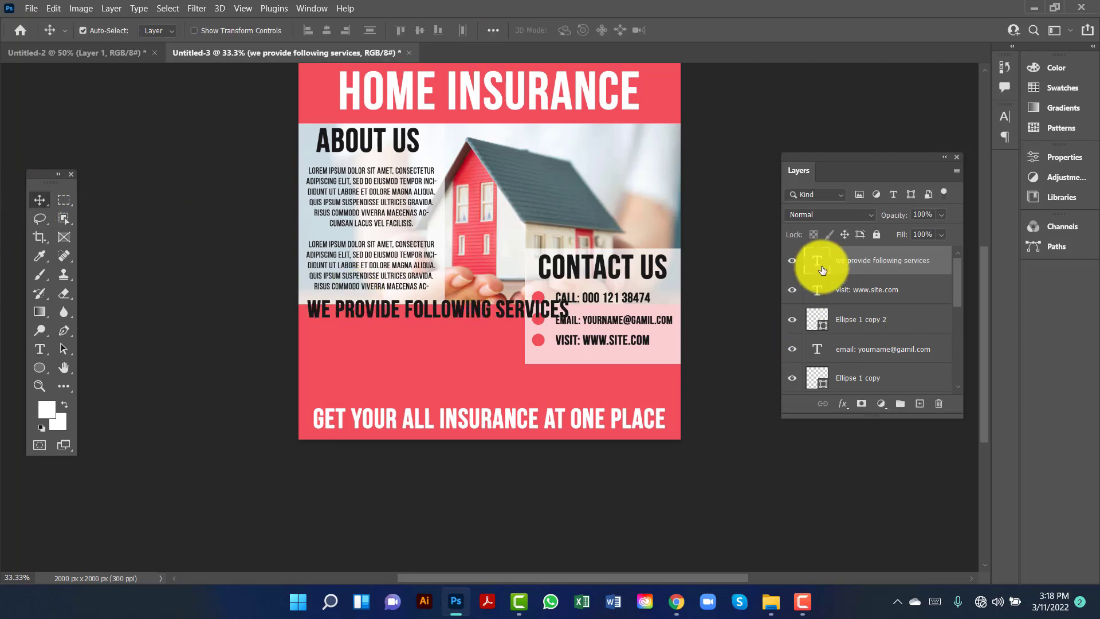
- Change the services heading text colour to white
double_click(819, 262)
left_click(573, 30)
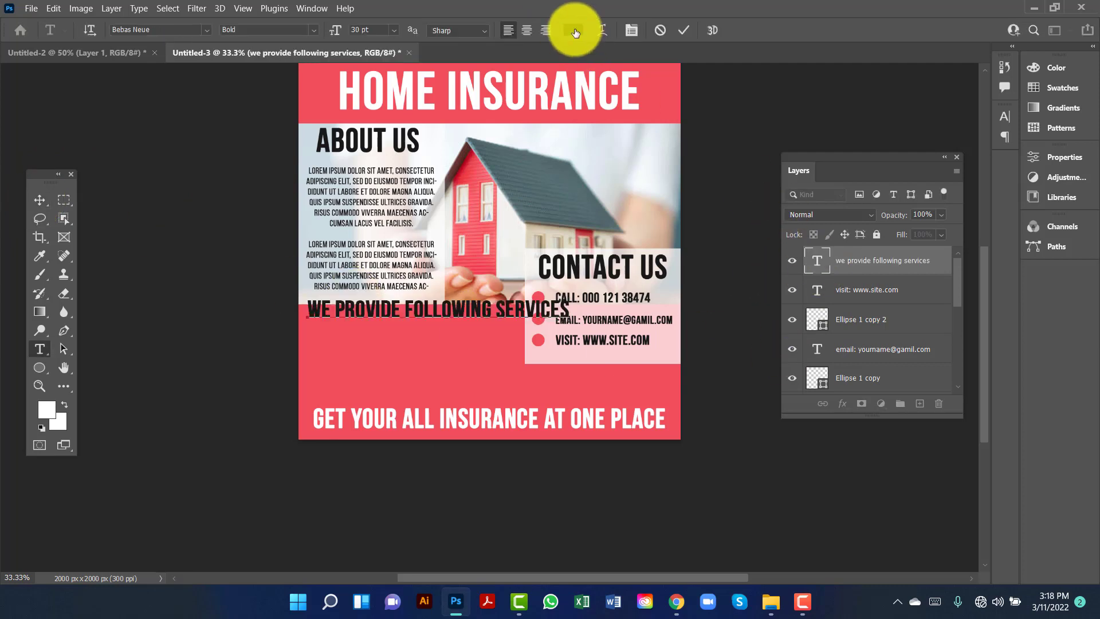
left_click_drag(730, 130, 709, 122)
left_click(1043, 118)
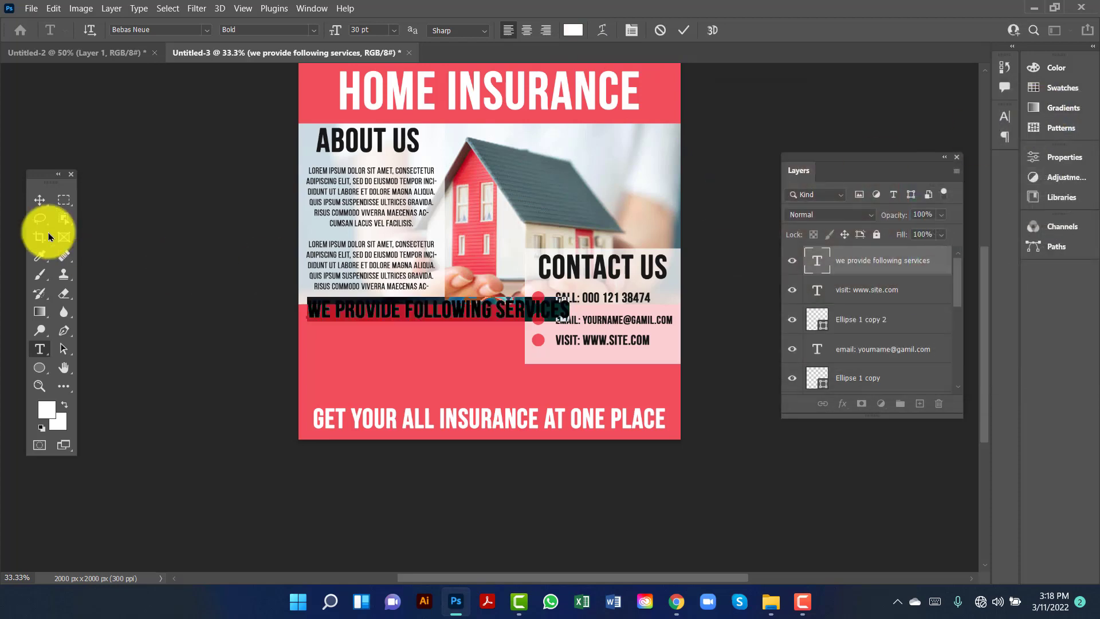
left_click(40, 199)
- Scale the services heading to about 76% and nudge the tagline slightly left
key("ctrl+t")
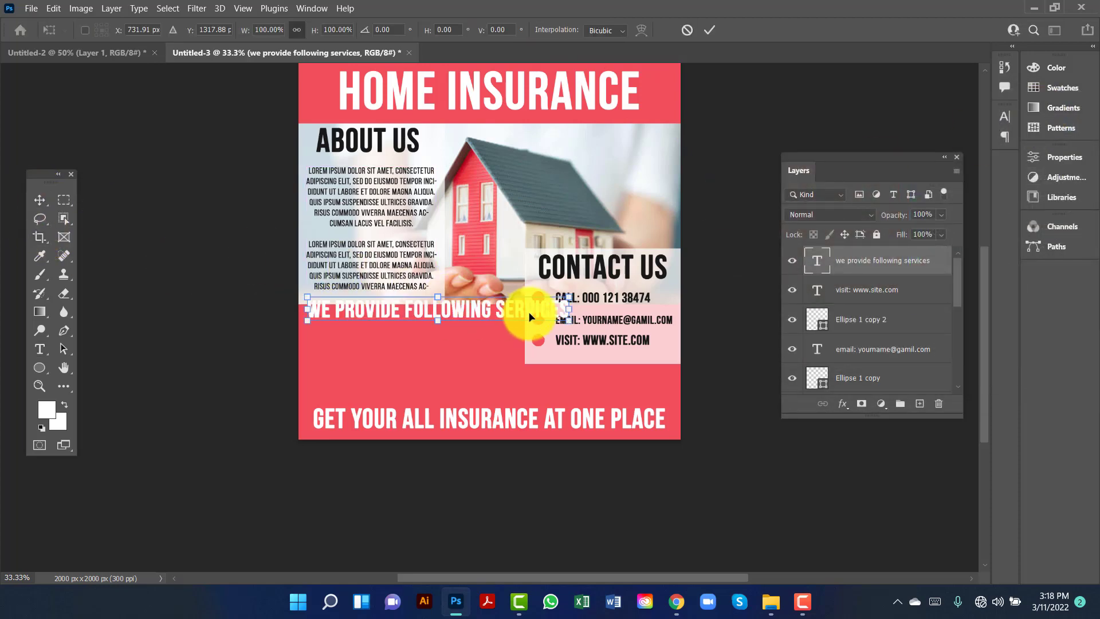
mouse_move(566, 323)
left_mouse_down()
mouse_move(495, 315)
mouse_move(495, 325)
left_mouse_up()
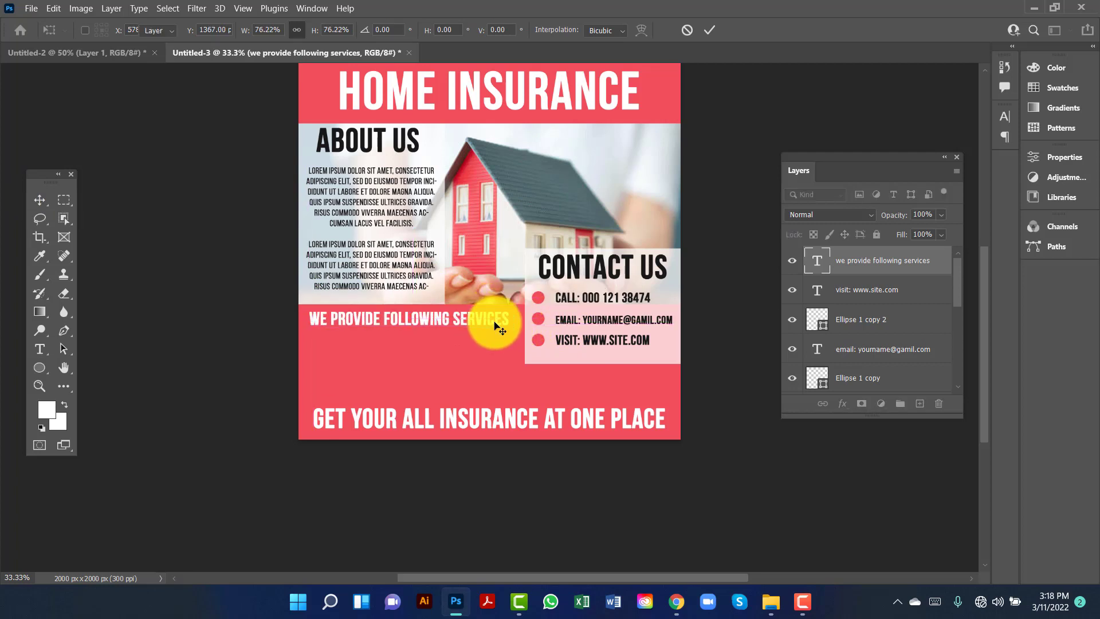
key("Return")
left_click(247, 344)
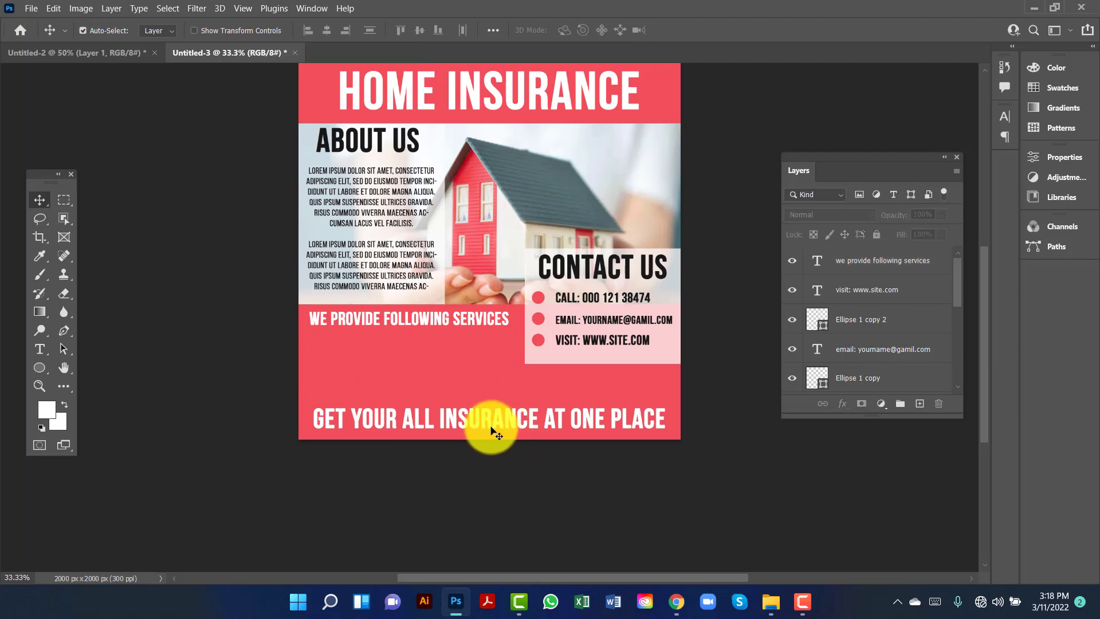
left_click_drag(492, 430, 486, 428)
- Draw a 60×60 px circle just below the services heading
left_click(189, 400)
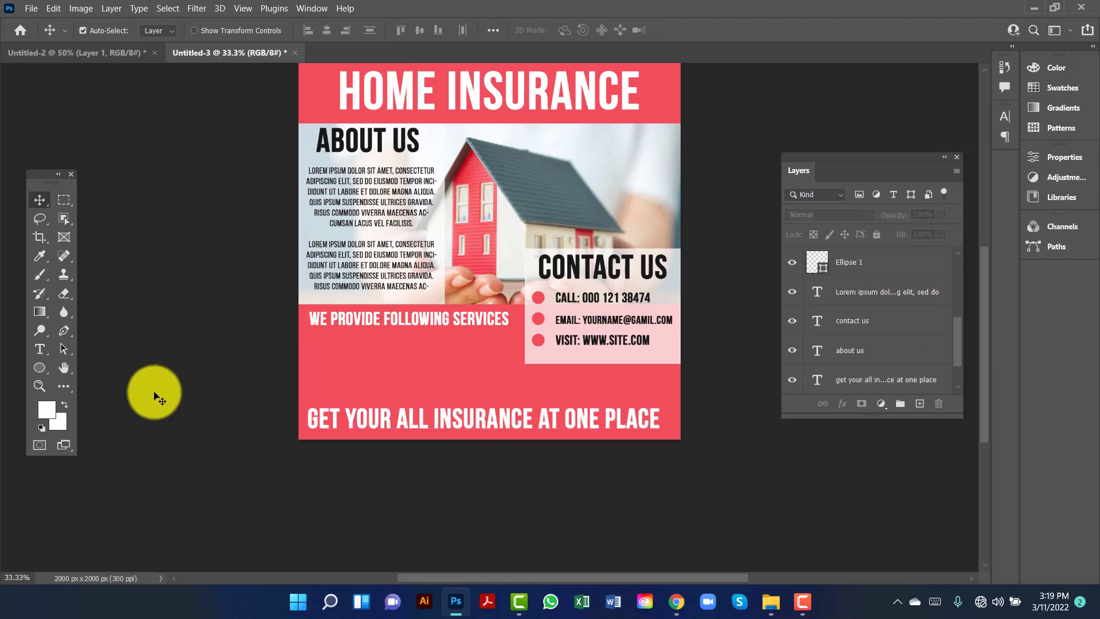
left_click(40, 367)
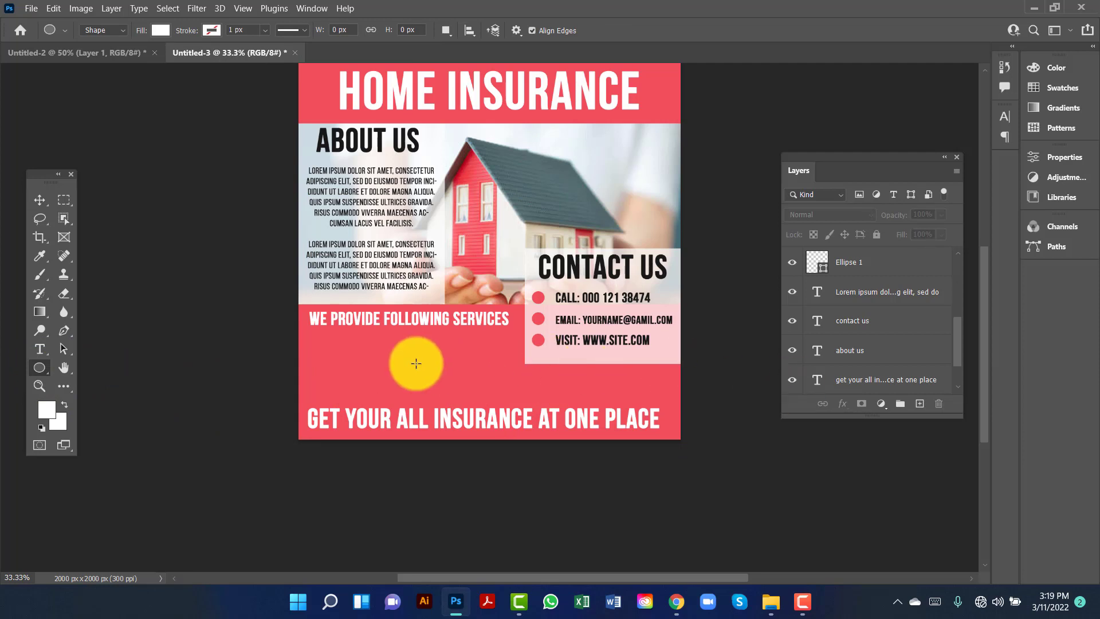
mouse_move(315, 336)
left_mouse_down()
mouse_move(330, 350)
mouse_move(321, 341)
left_mouse_up()
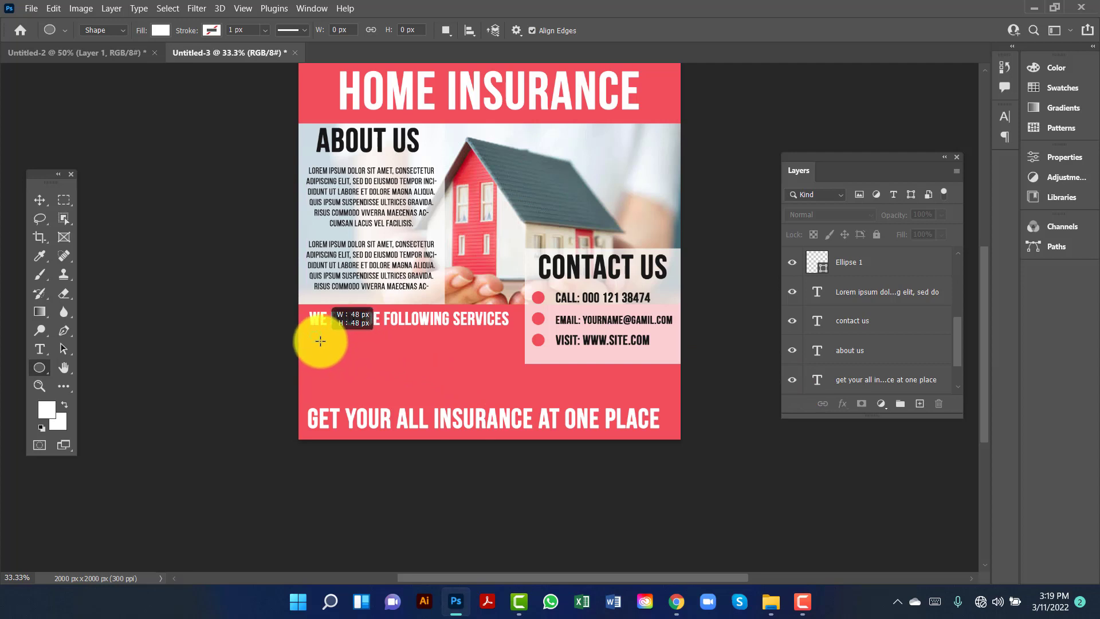
left_click_drag(322, 342, 322, 341)
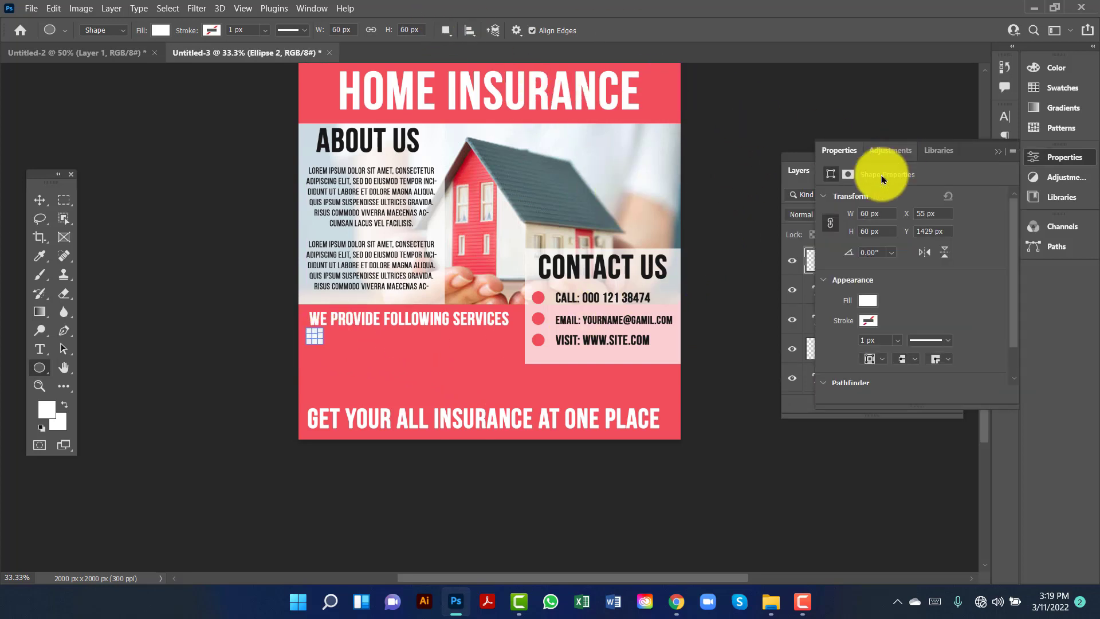
- Set the new circle's fill to black in the Properties panel
left_click(868, 301)
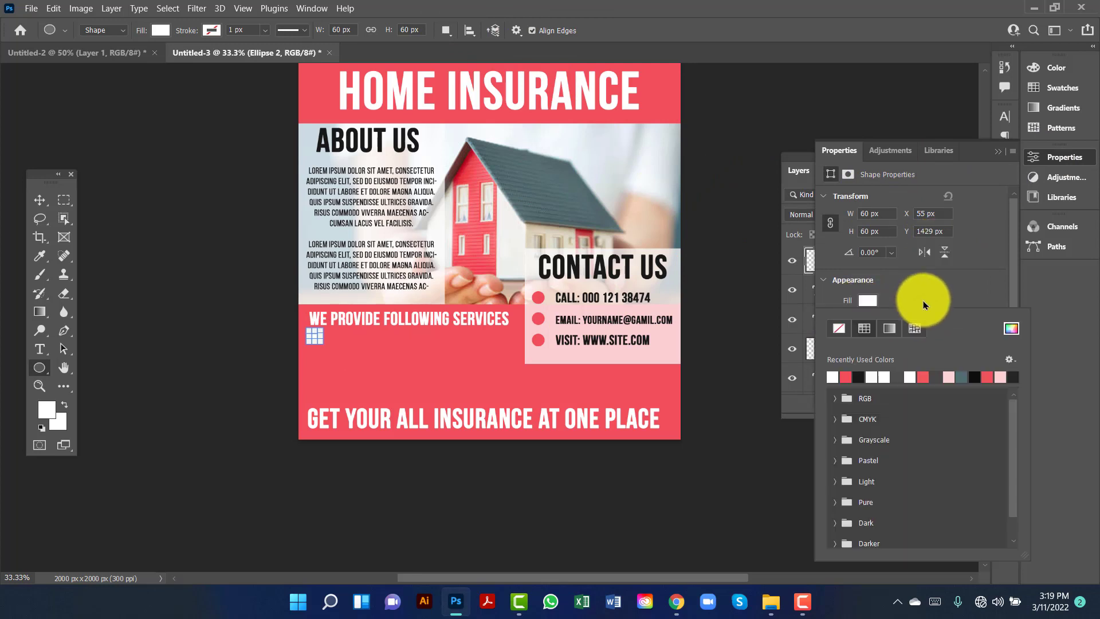
left_click(867, 301)
left_click(166, 228)
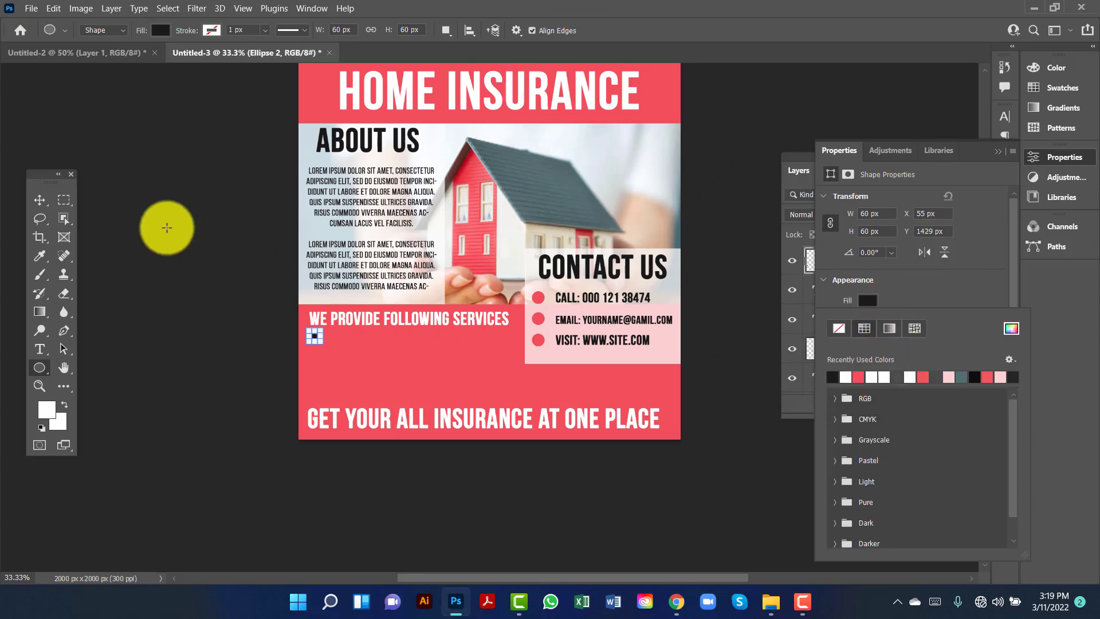
left_click(39, 200)
left_click(175, 279)
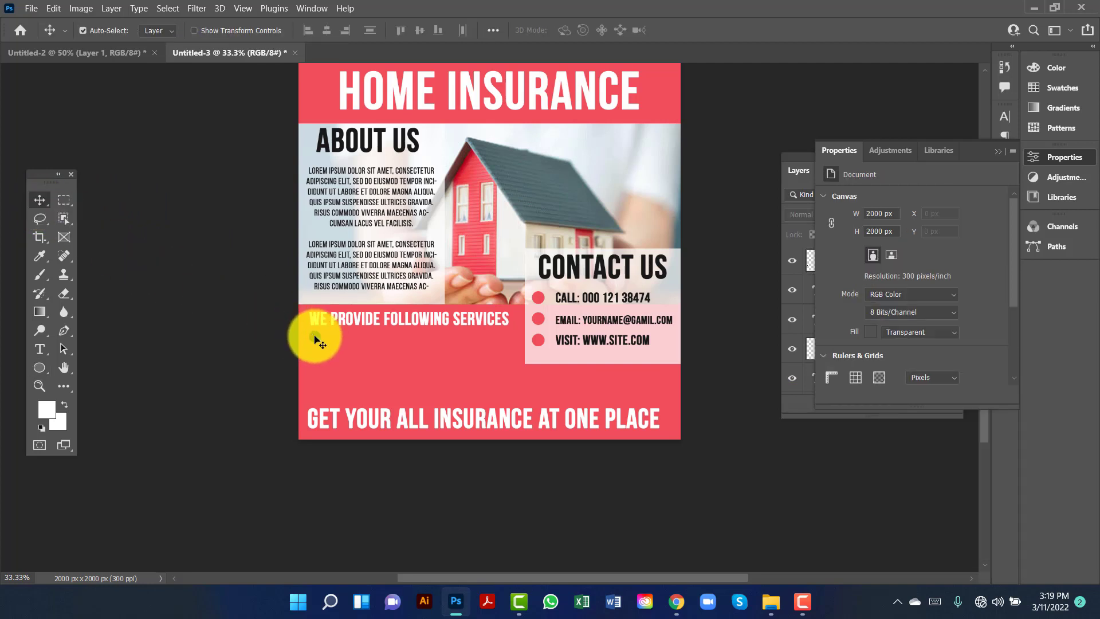
left_click(314, 339)
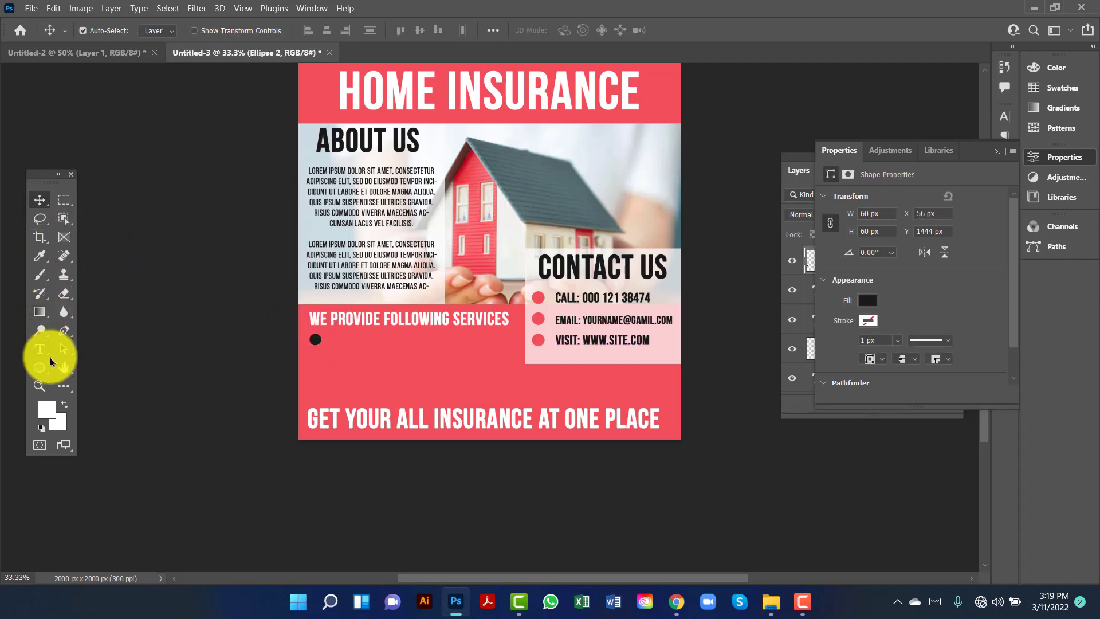
left_click(40, 349)
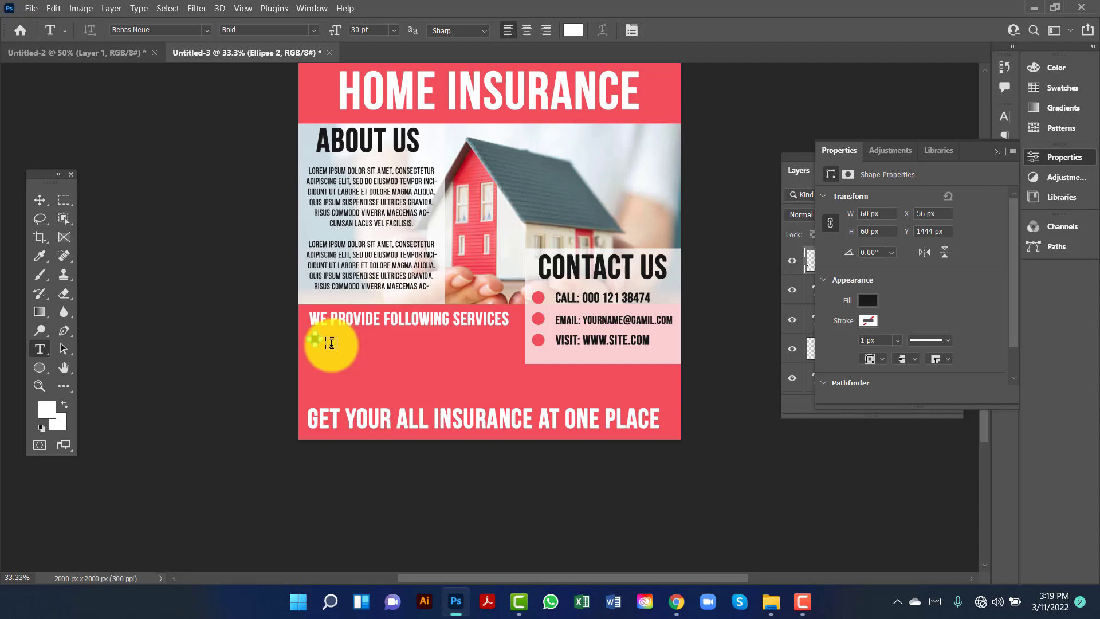
- Add a white LOREM IPSUM line beside the black bullet, scaled to about 55%
left_click(334, 342)
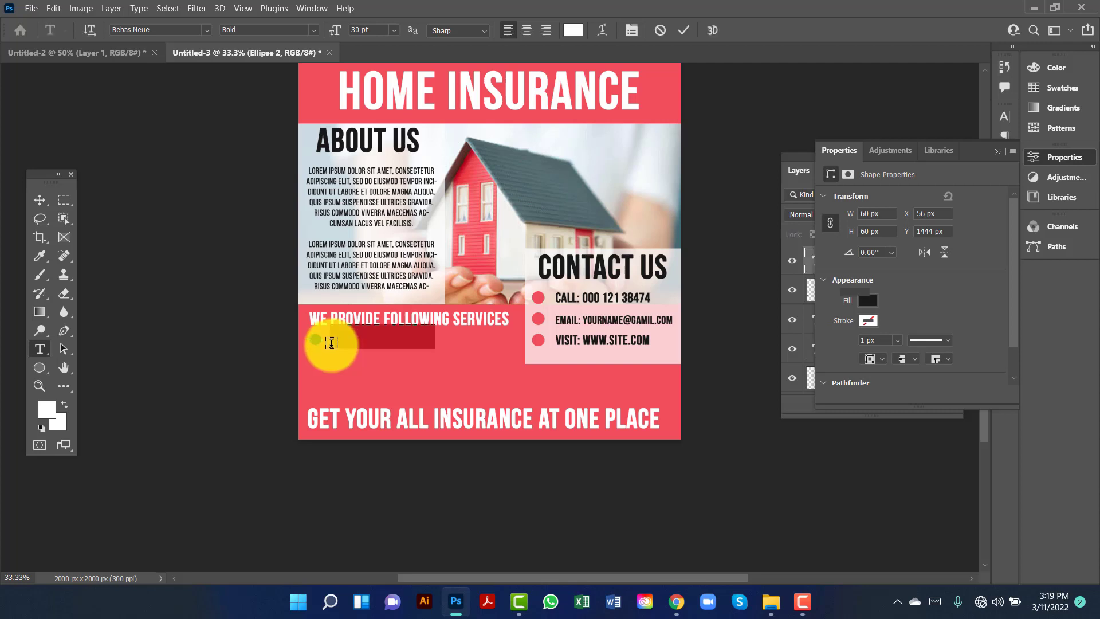
left_click(40, 199)
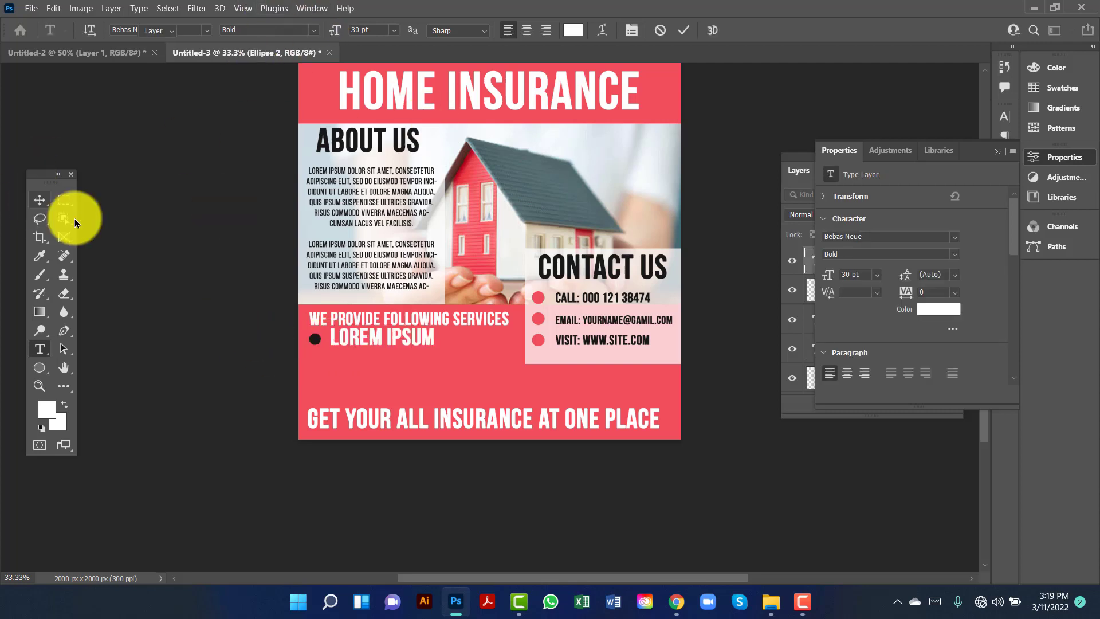
left_click(379, 343)
key("ctrl+t")
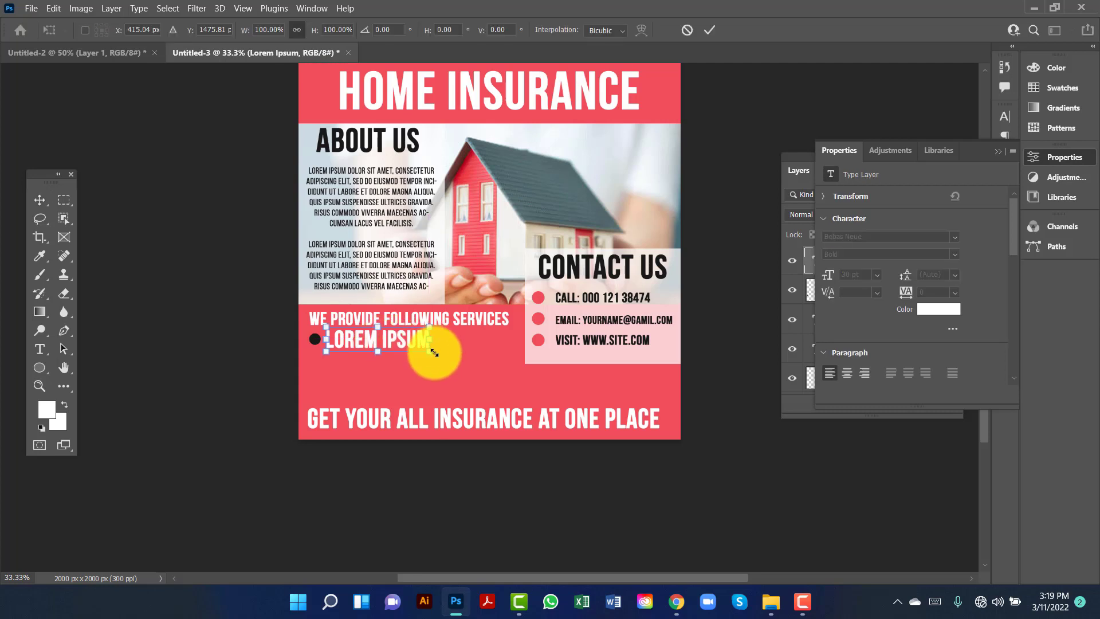
left_click_drag(433, 353, 377, 344)
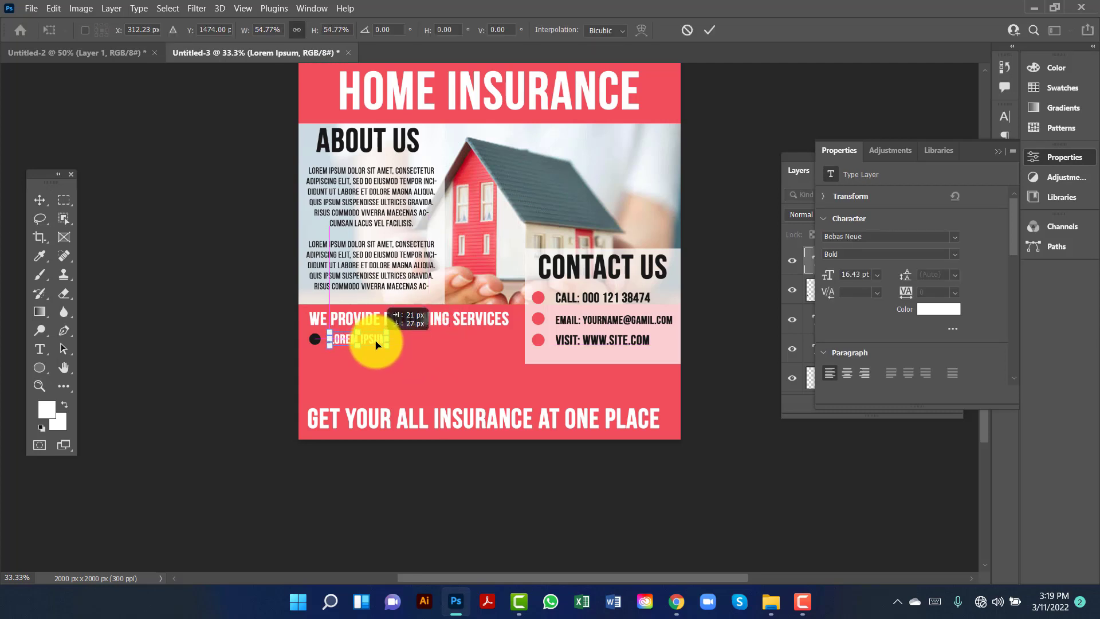
left_click(222, 332)
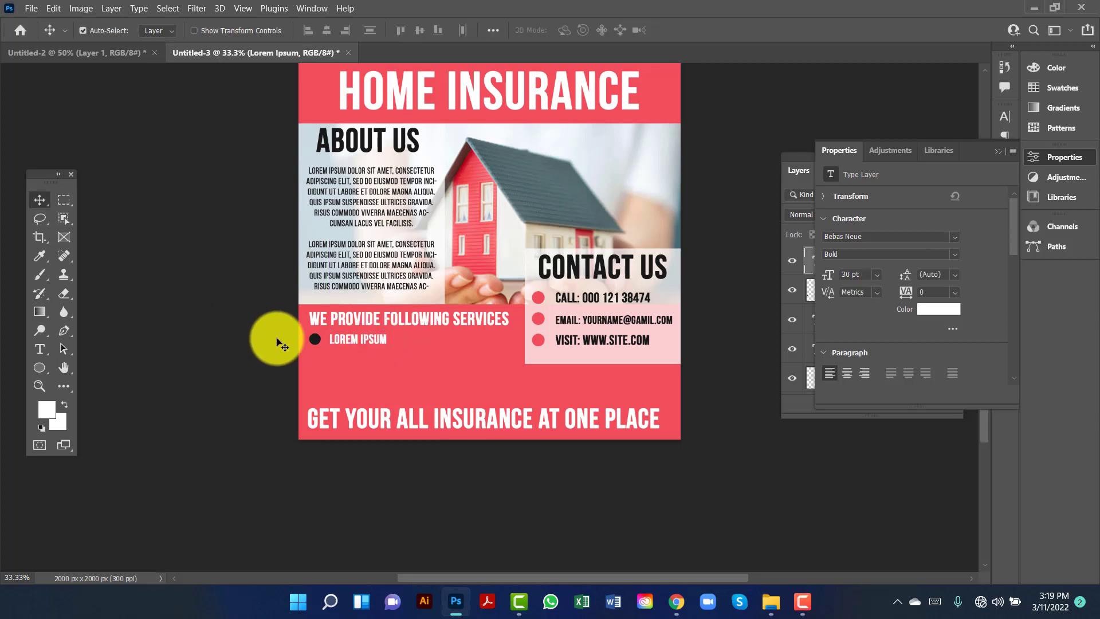
left_click(313, 342)
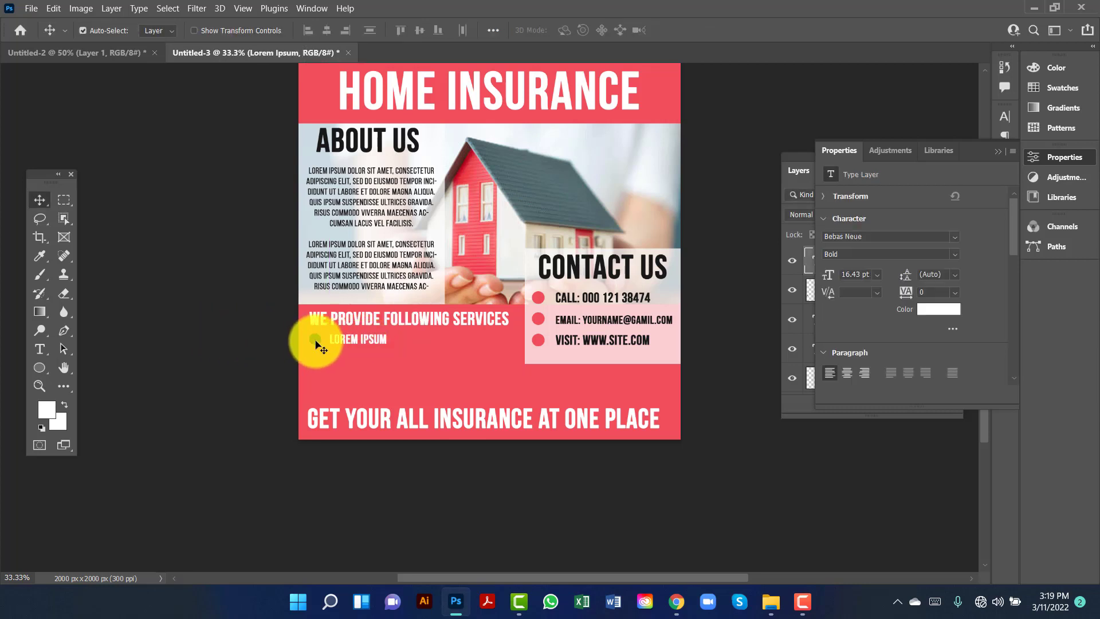
left_click(395, 353)
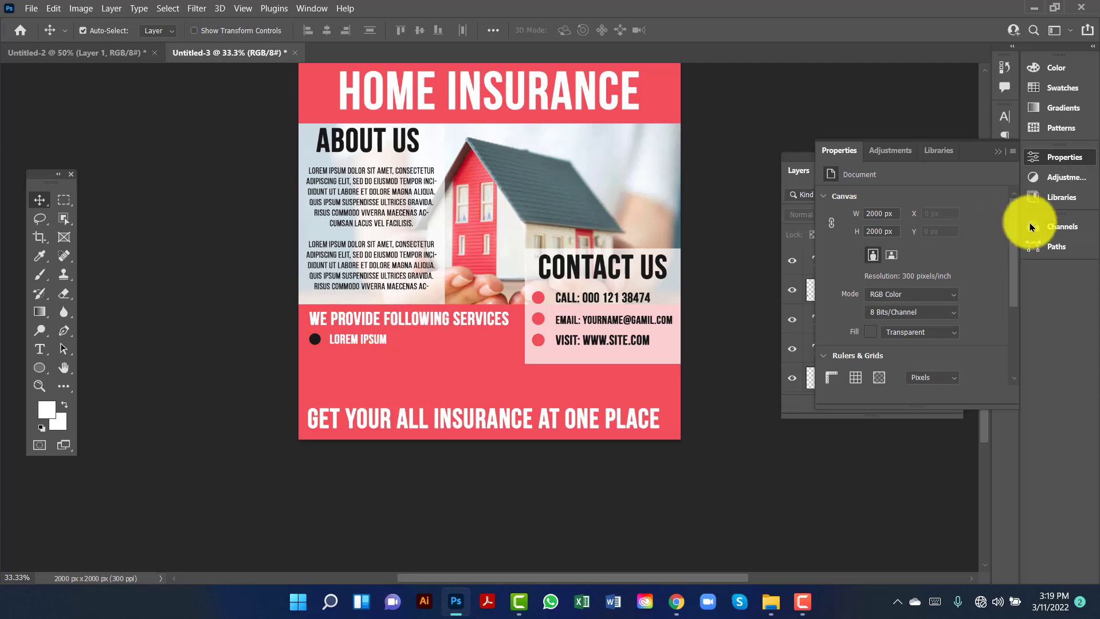
left_click(997, 151)
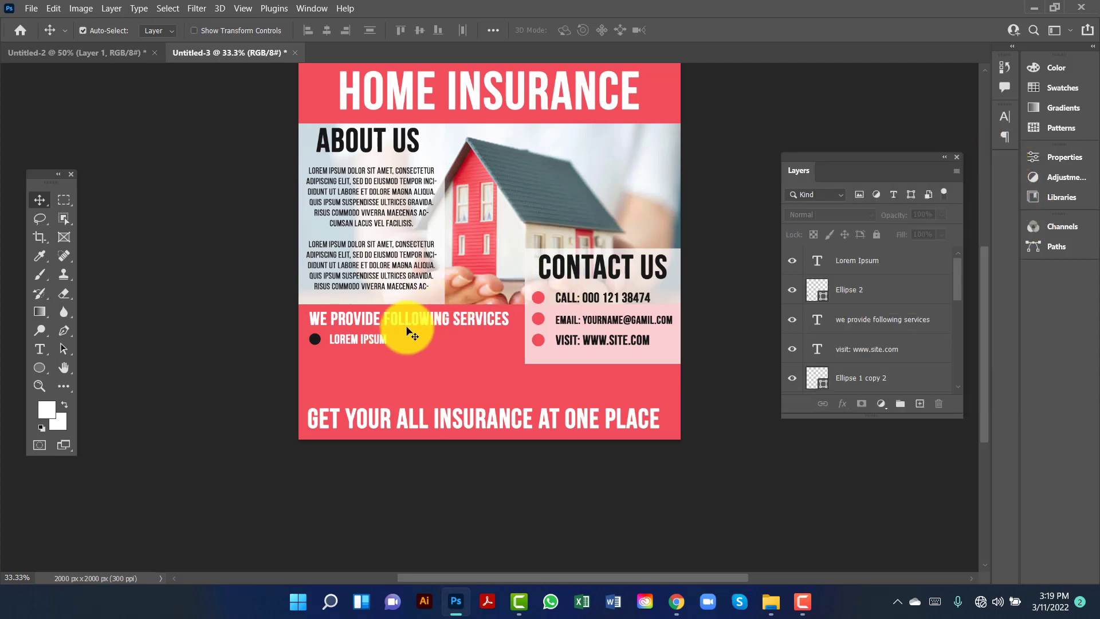
left_click(380, 342)
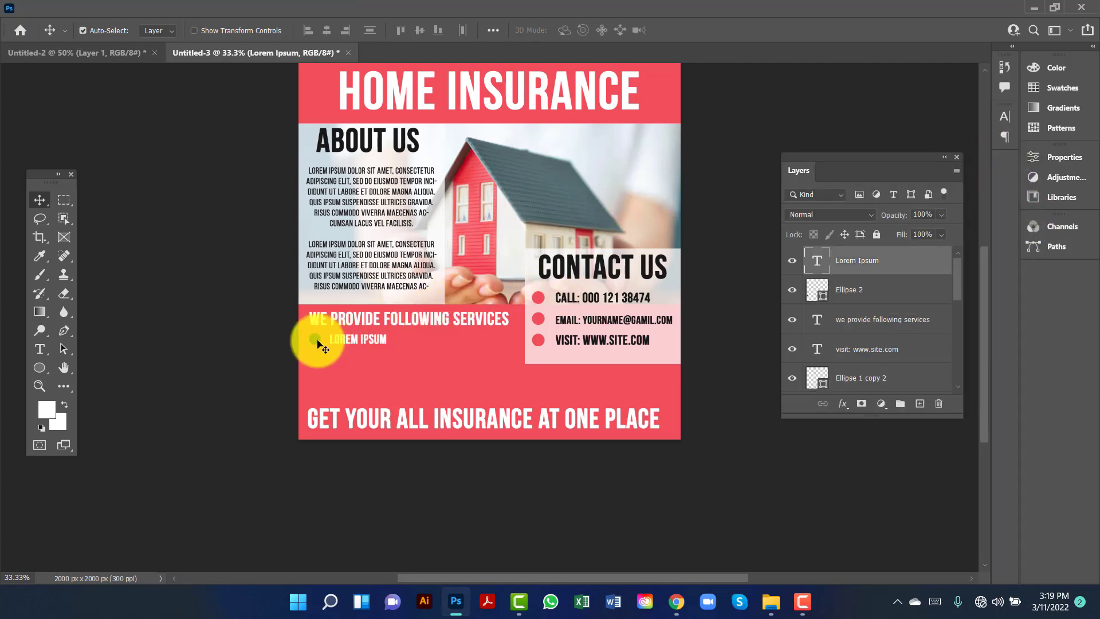
- Alt-drag the bullet item into three rows, then copy all three into a right-hand column
left_click(317, 340, "shift")
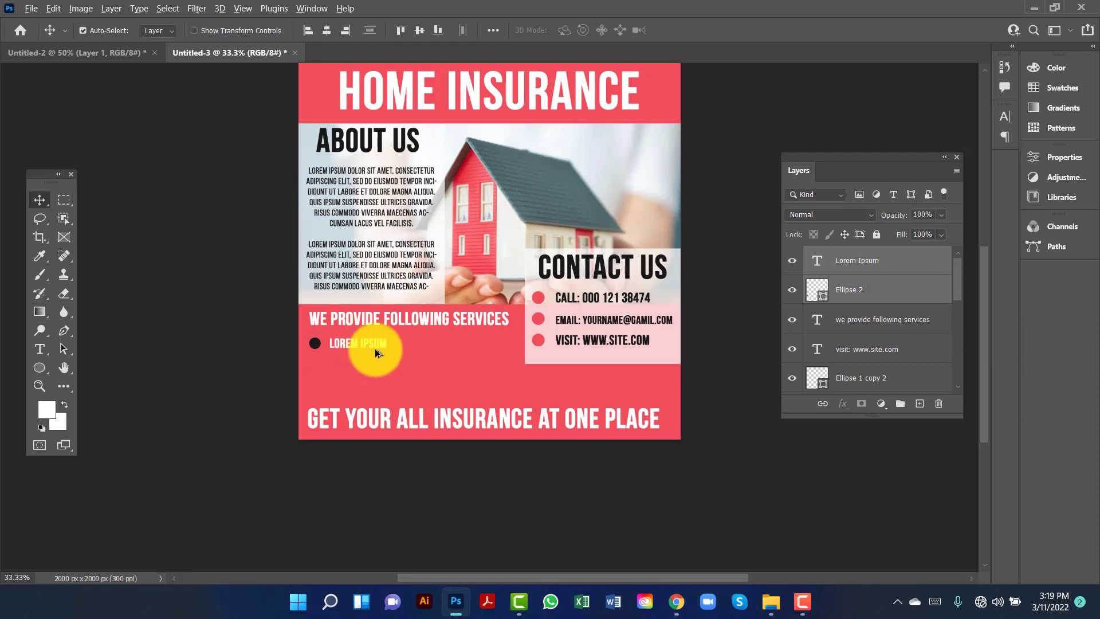
left_click_drag(374, 345, 372, 383)
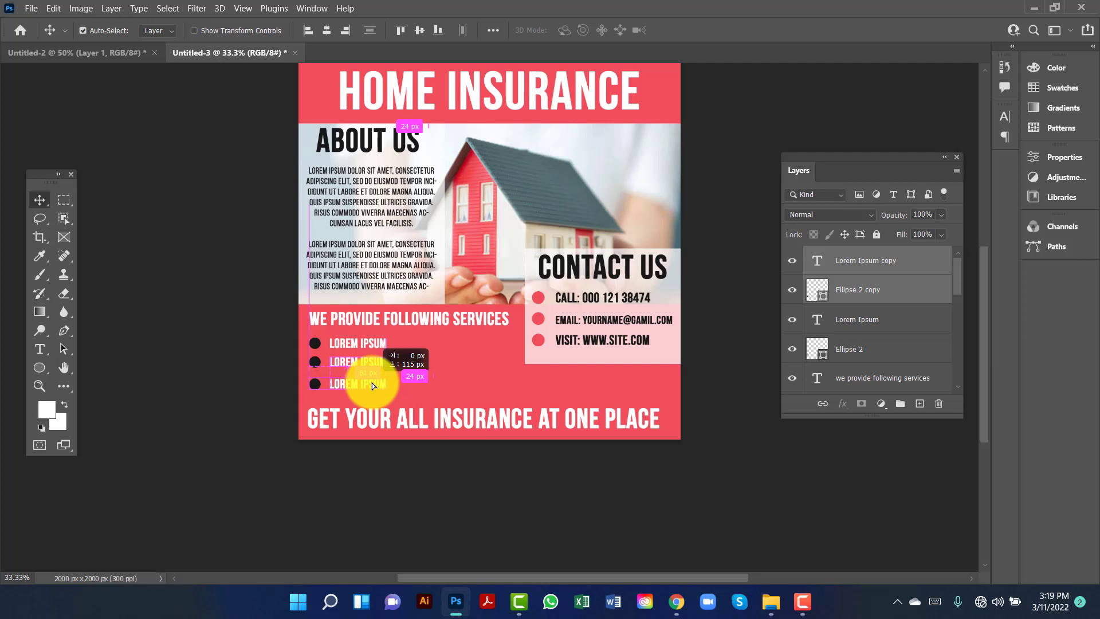
left_click_drag(373, 382, 372, 380)
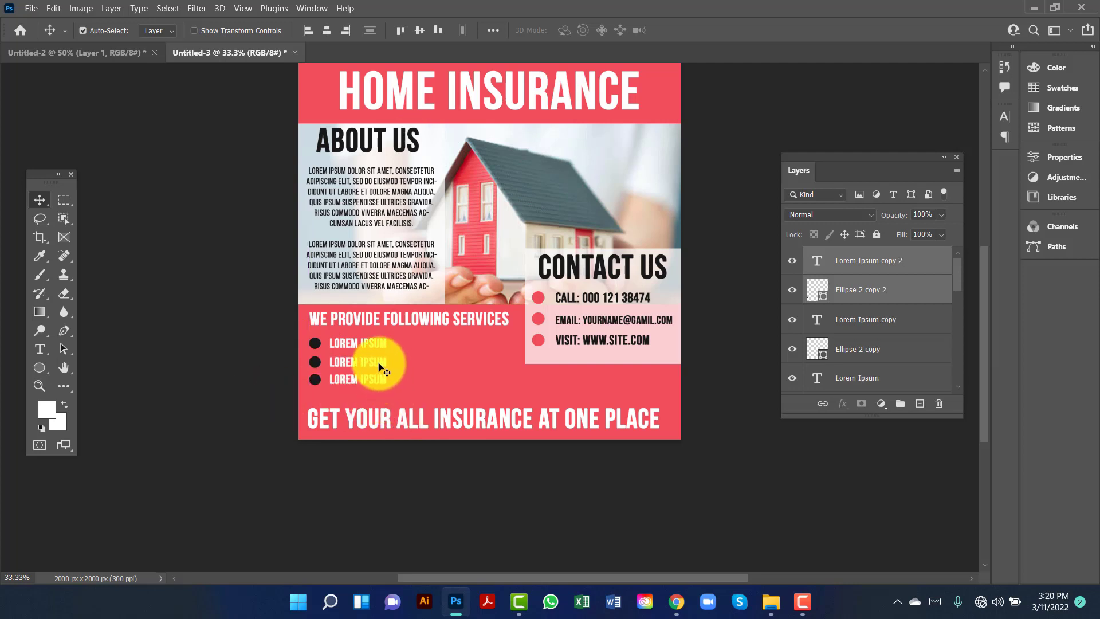
left_click(350, 362, "shift")
left_click(314, 362, "shift")
left_click(355, 343, "shift")
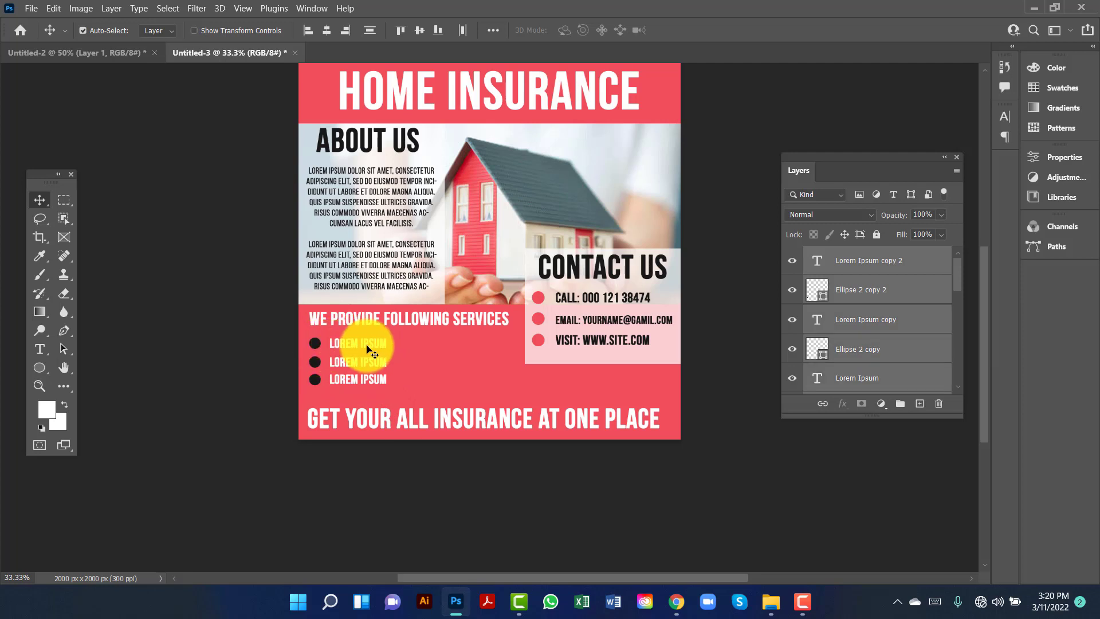
left_click_drag(368, 345, 463, 339)
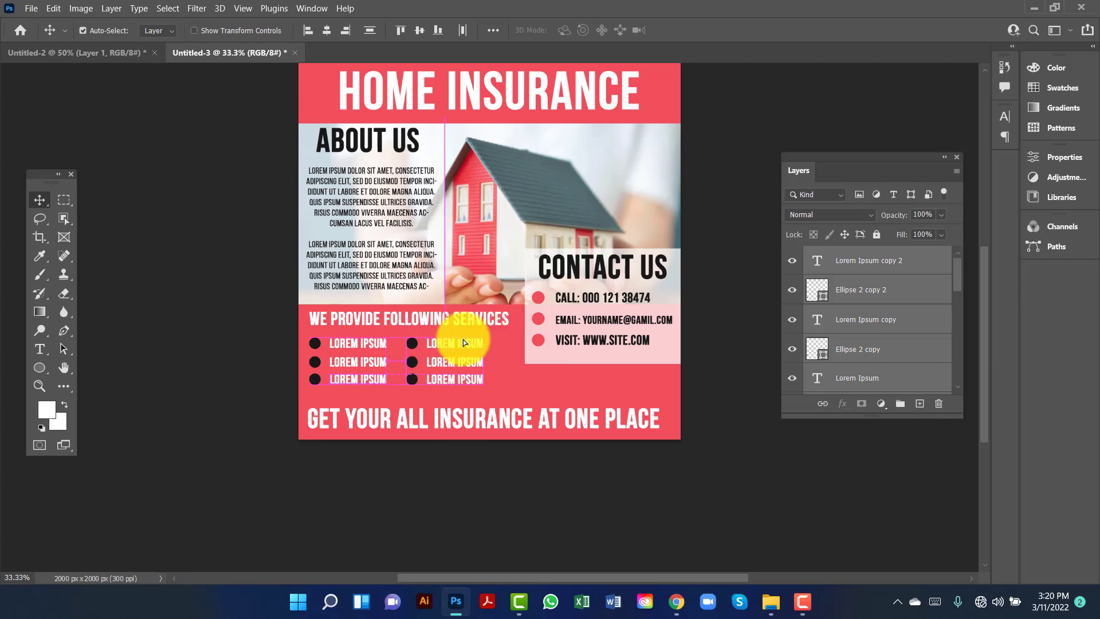
left_click(261, 338)
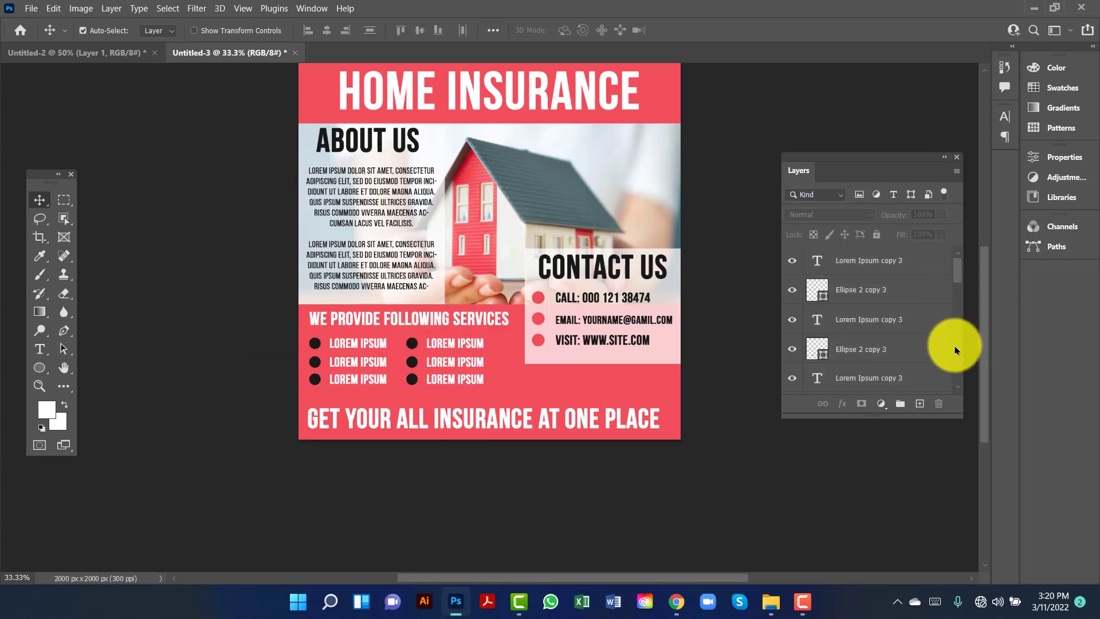
- Group the layers from home insurance upward as Text and unlock the Design group
left_click_drag(957, 273, 955, 390)
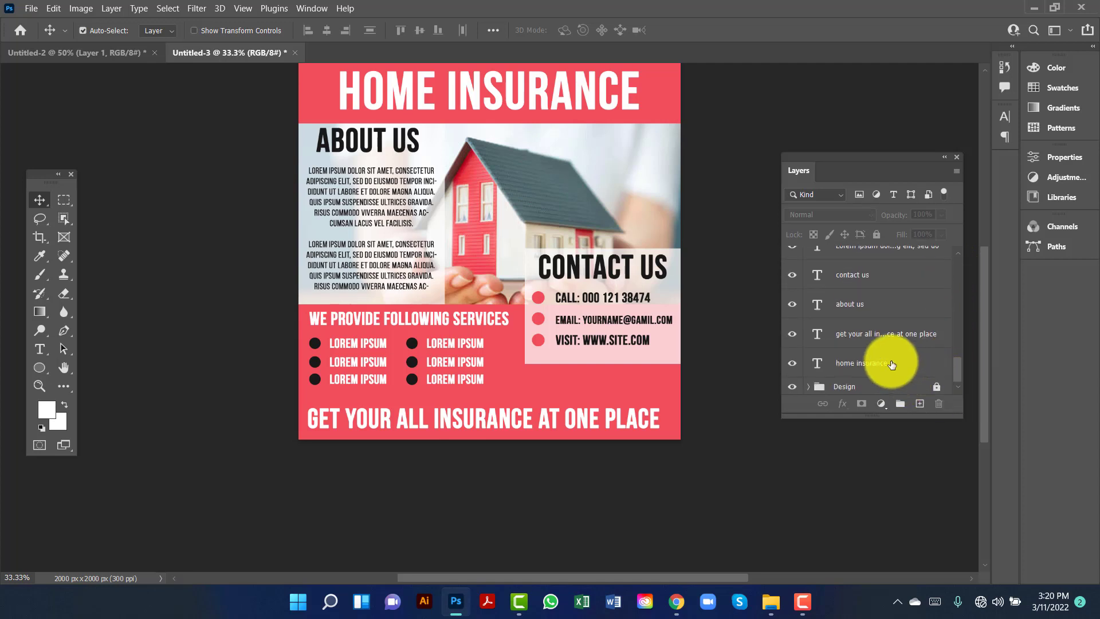
left_click(899, 365)
scroll(903, 344, "up", 5)
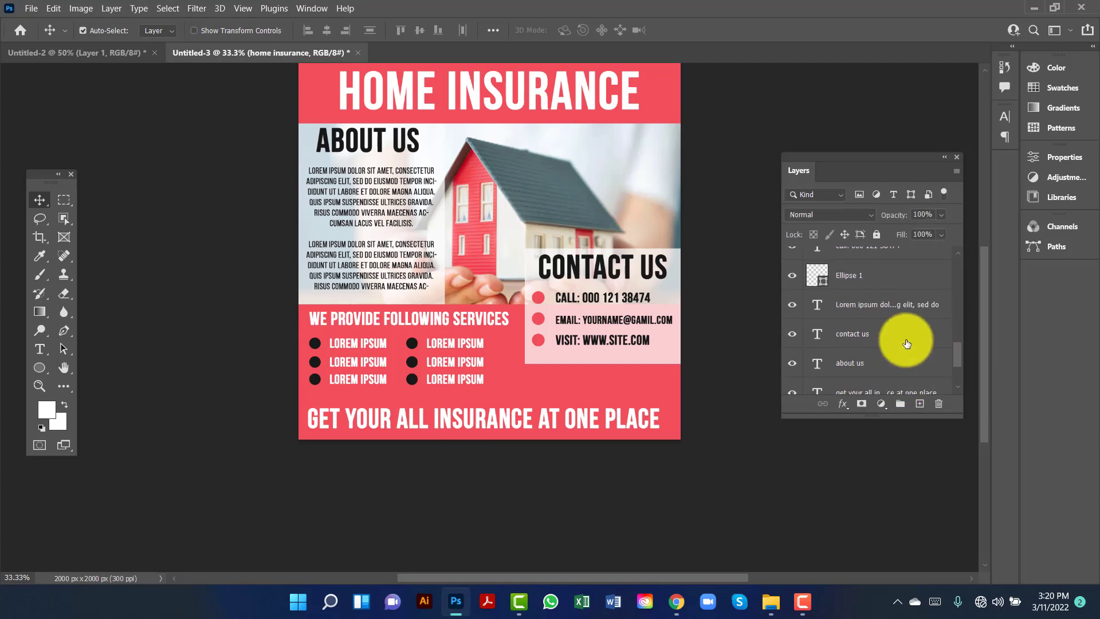
scroll(905, 285, "up", 1)
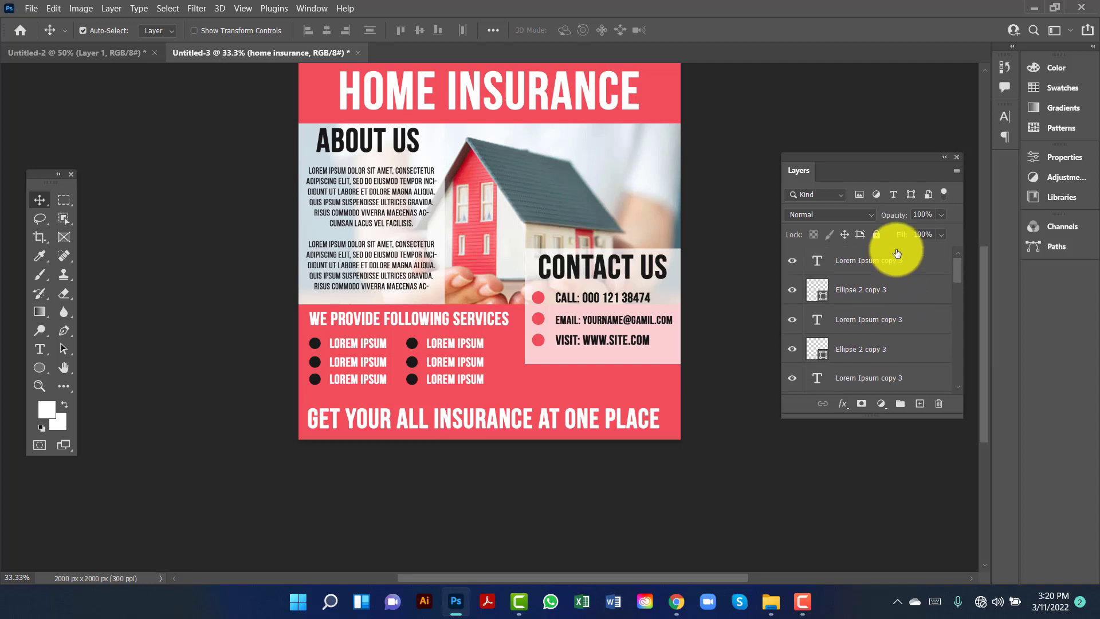
left_click(897, 263, "shift")
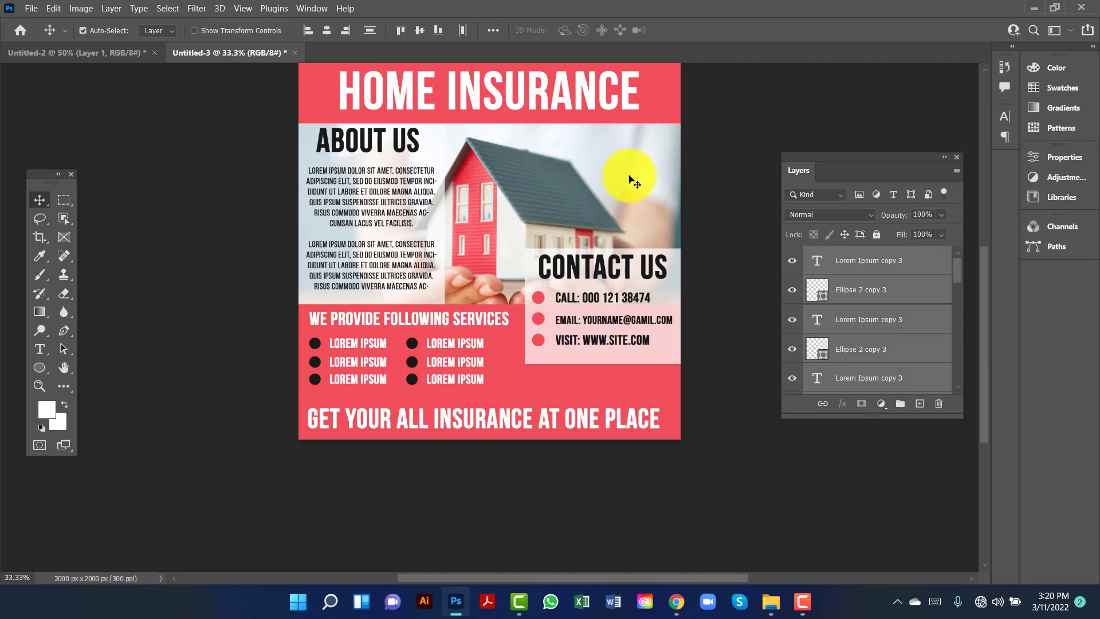
key("ctrl+g")
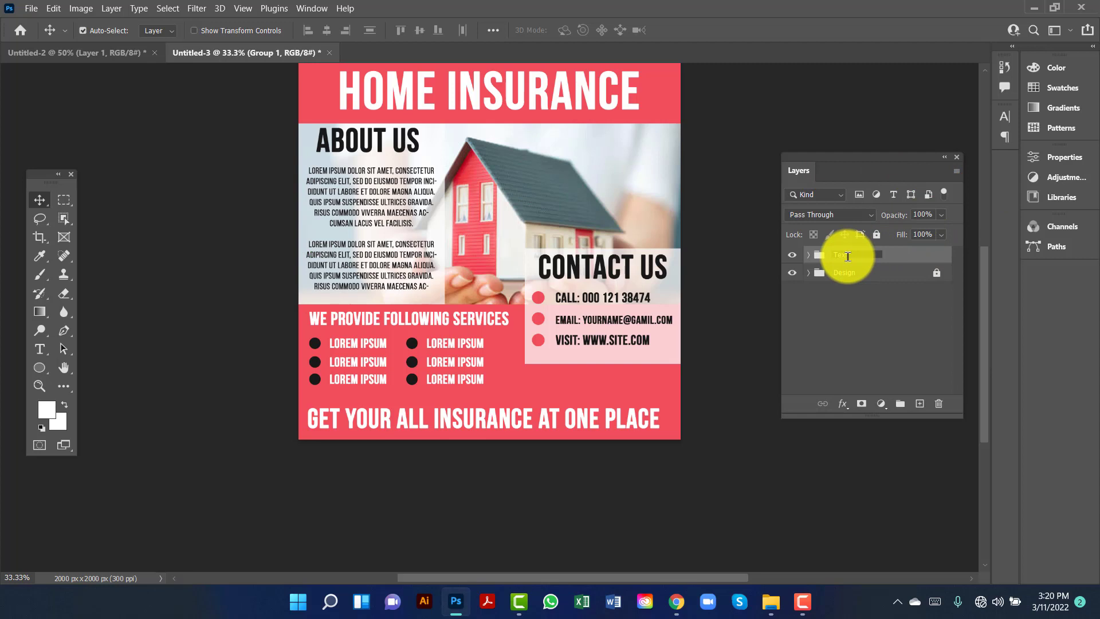
type("\\")
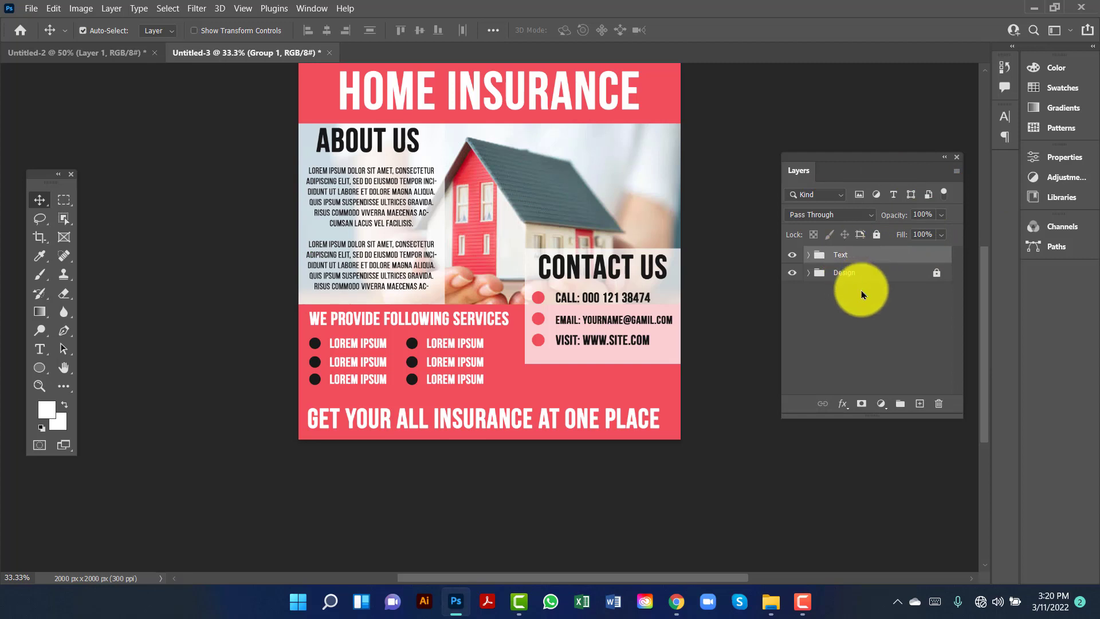
left_click(936, 273)
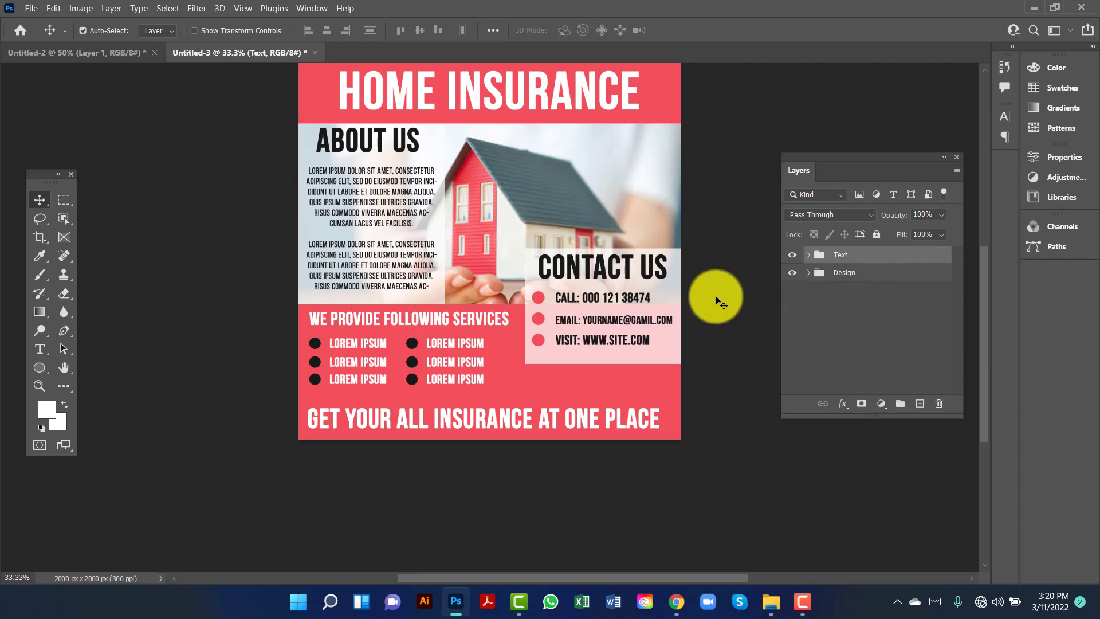
scroll(719, 300, "up", 2)
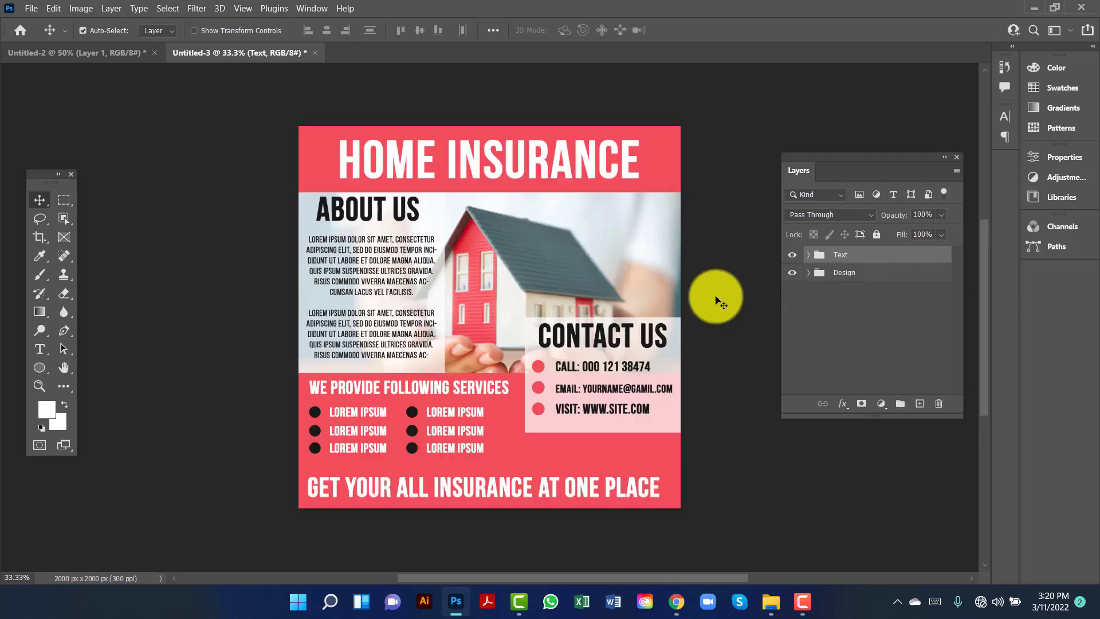